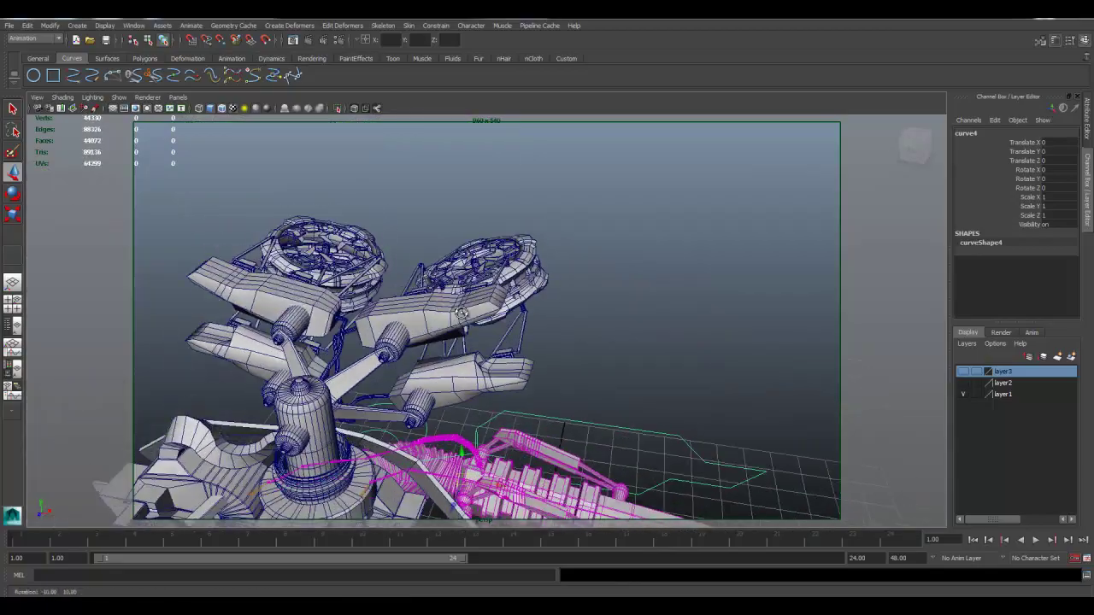
Open the Set Driven Key editor with curve4 loaded as the driven object
{"action": "middle_click_drag", "start_coordinate": [539, 312], "coordinate": [543, 265], "text": "alt"}
{"action": "left_click_drag", "start_coordinate": [500, 201], "coordinate": [365, 297], "text": "alt"}
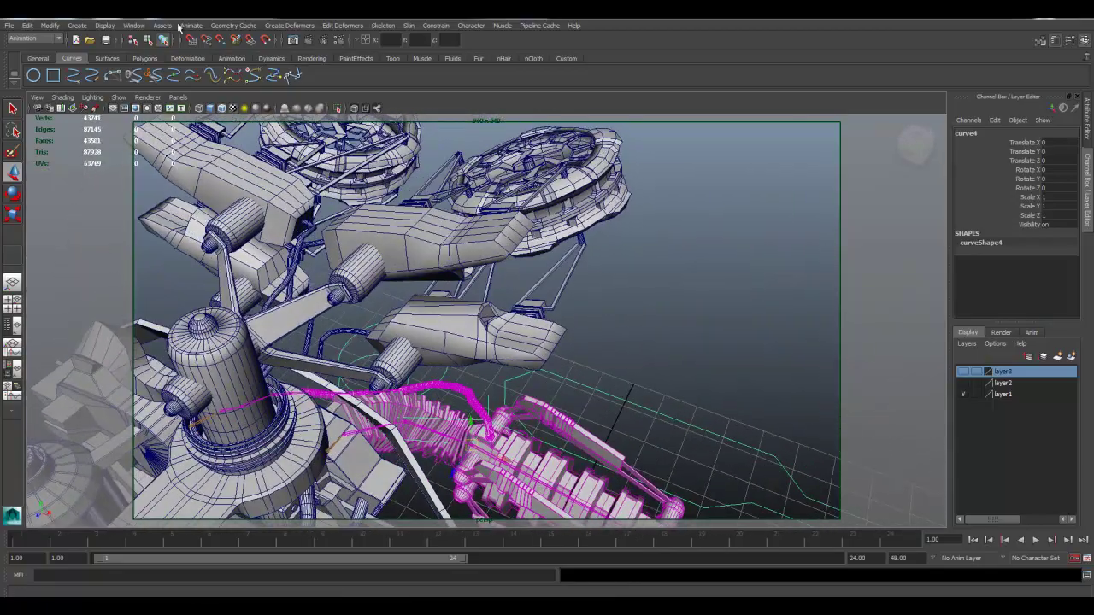
{"action": "left_click", "coordinate": [34, 39]}
{"action": "left_click", "coordinate": [46, 50]}
{"action": "left_click", "coordinate": [191, 24]}
{"action": "mouse_move", "coordinate": [229, 87]}
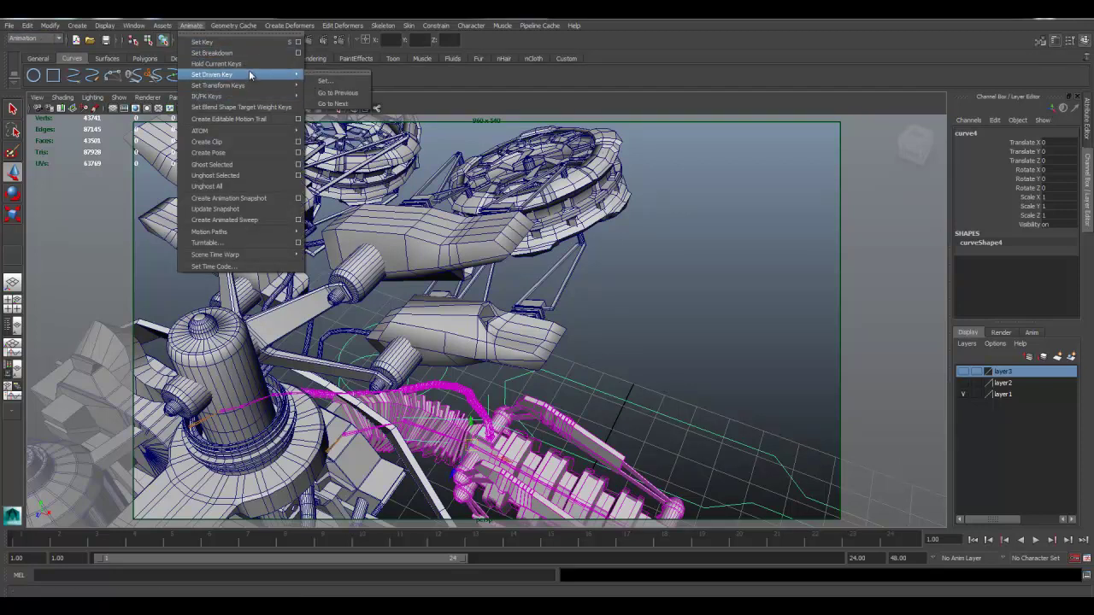
{"action": "left_click", "coordinate": [332, 83]}
{"action": "left_click_drag", "start_coordinate": [784, 127], "coordinate": [801, 122]}
Create a NURBS circle beside the wheel assembly to serve as a control curve
{"action": "left_click_drag", "start_coordinate": [572, 224], "coordinate": [613, 247], "text": "alt"}
{"action": "left_click", "coordinate": [613, 247]}
{"action": "right_click_drag", "start_coordinate": [461, 288], "coordinate": [369, 264], "text": "alt"}
{"action": "left_click_drag", "start_coordinate": [369, 264], "coordinate": [349, 261], "text": "alt"}
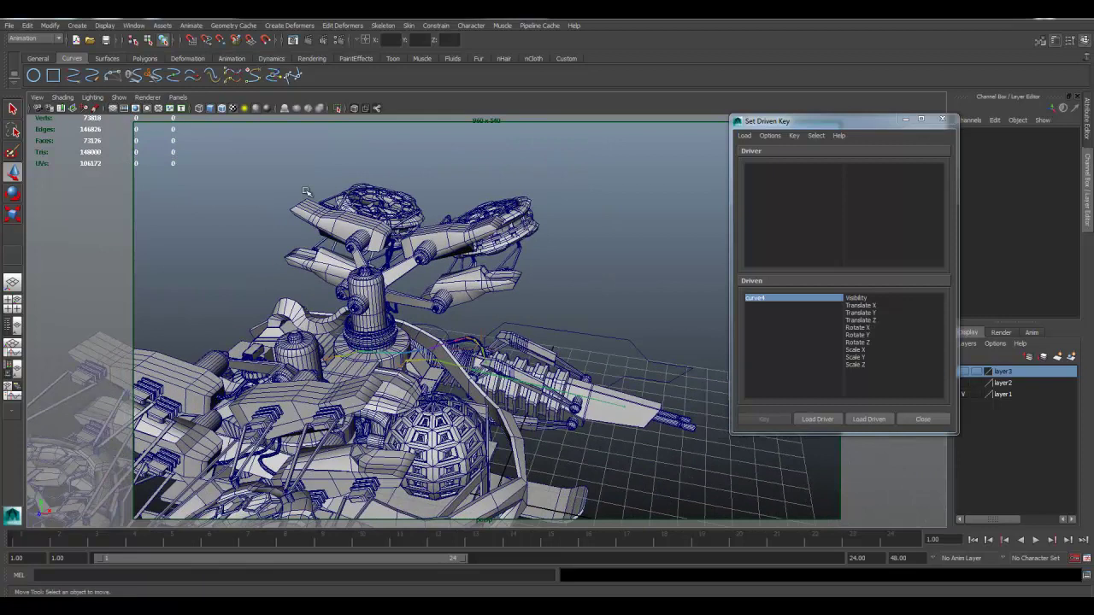
{"action": "left_click", "coordinate": [33, 76]}
{"action": "left_click_drag", "start_coordinate": [523, 270], "coordinate": [521, 291], "text": "alt"}
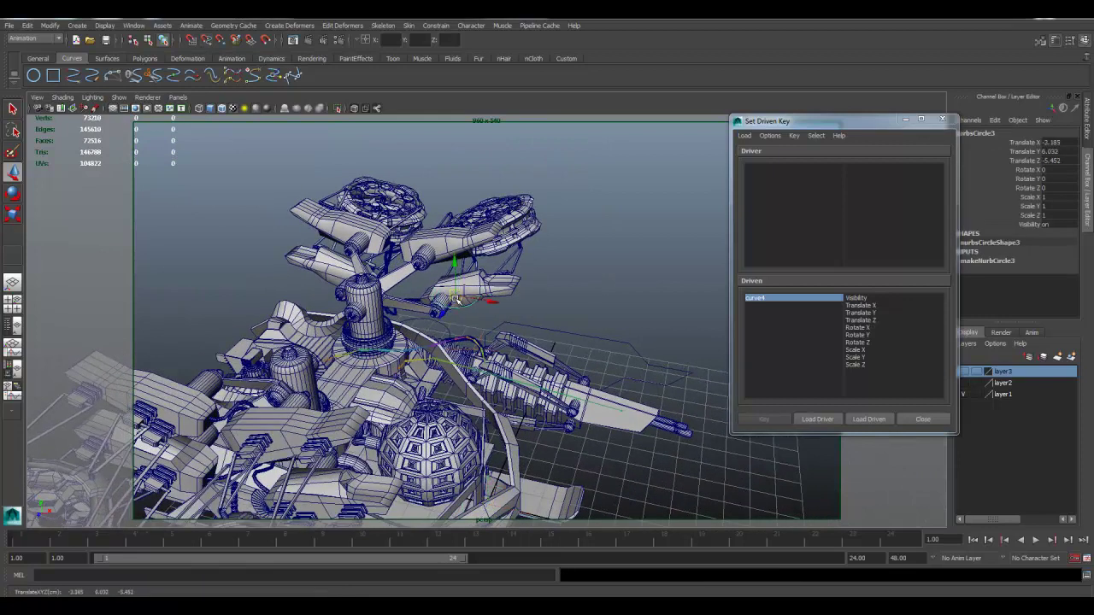
Scale the circle uniformly to about 3.319, place it around the wheel assembly at about Y 7.49, and freeze its transformations
{"action": "key", "text": "r"}
{"action": "left_click_drag", "start_coordinate": [456, 300], "coordinate": [512, 302]}
{"action": "key", "text": "w"}
{"action": "left_click_drag", "start_coordinate": [467, 265], "coordinate": [485, 253]}
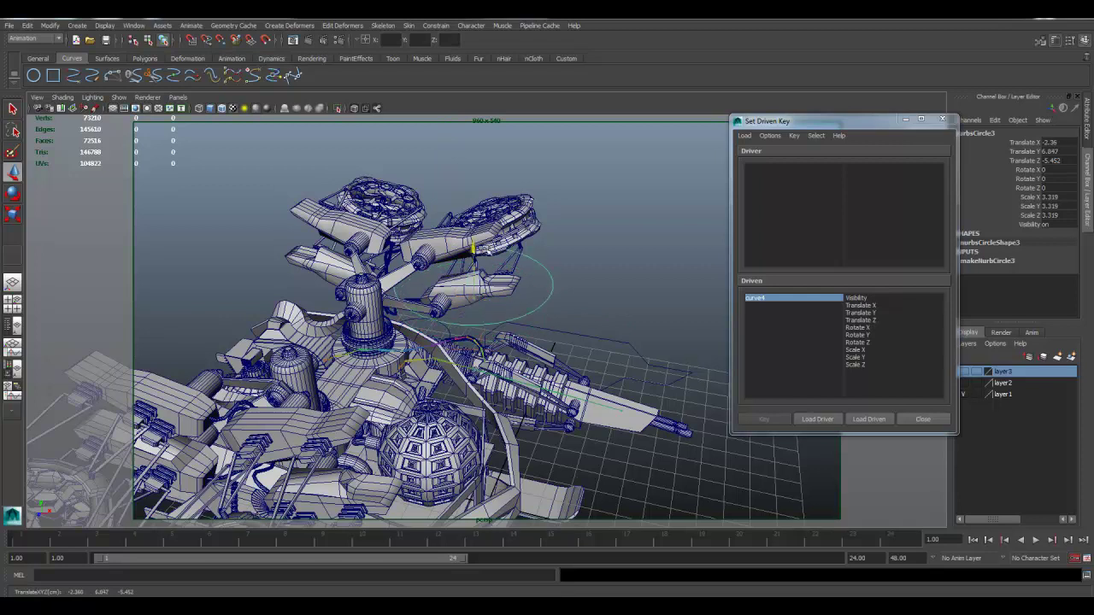
{"action": "left_click", "coordinate": [49, 27]}
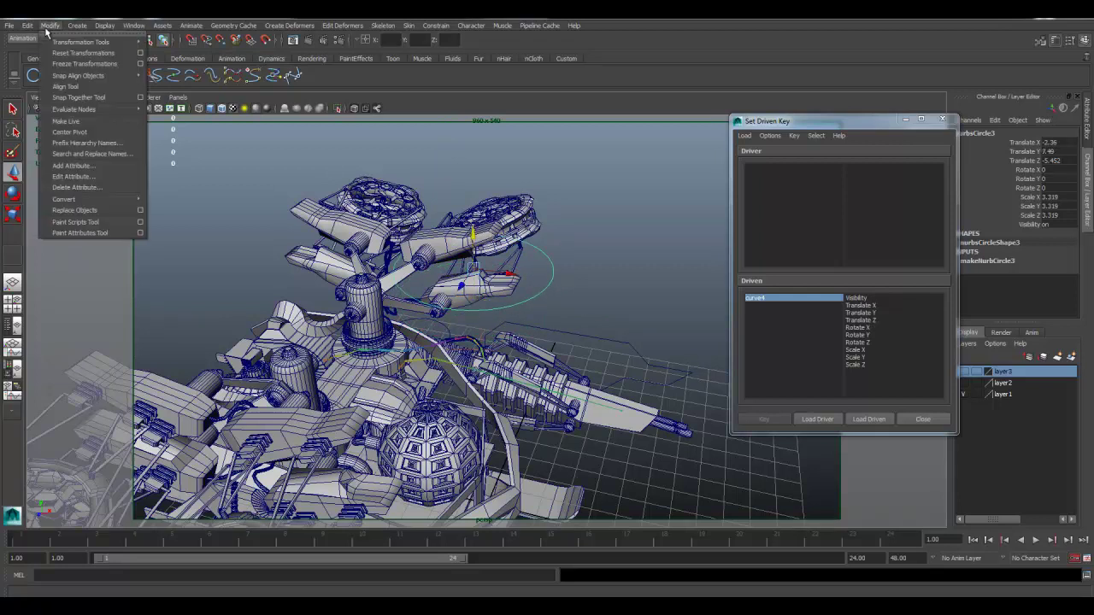
{"action": "left_click", "coordinate": [60, 63]}
Separate the wheel assembly mesh inside the circle into its individual pieces
{"action": "left_click_drag", "start_coordinate": [341, 244], "coordinate": [423, 248], "text": "alt"}
{"action": "right_click_drag", "start_coordinate": [423, 248], "coordinate": [520, 221], "text": "alt"}
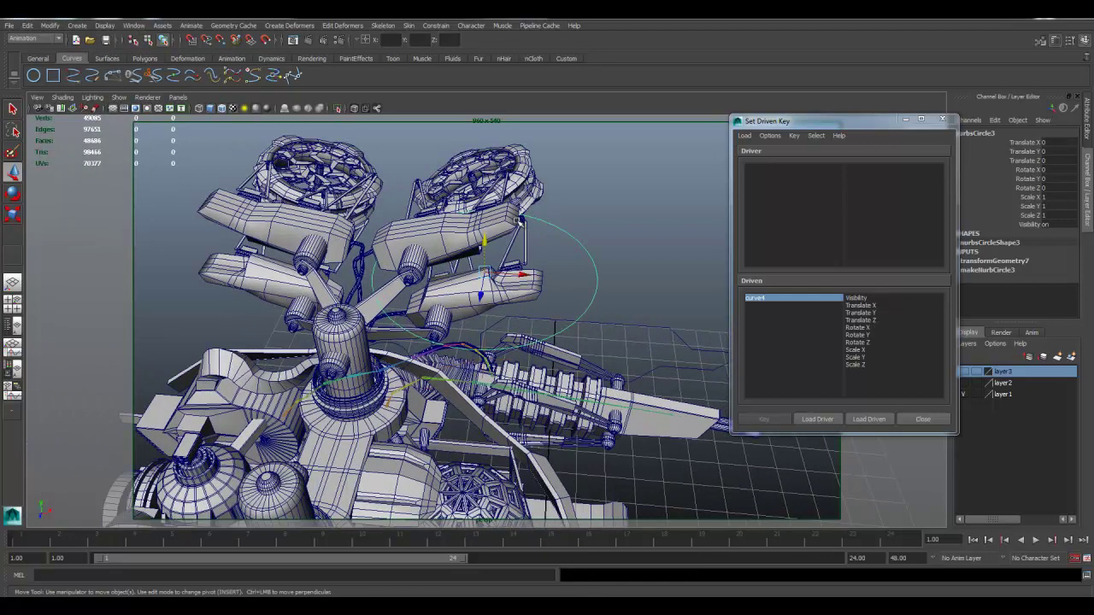
{"action": "left_click", "coordinate": [519, 221]}
{"action": "left_click_drag", "start_coordinate": [510, 231], "coordinate": [398, 271], "text": "alt"}
{"action": "key", "text": "q"}
{"action": "left_click_drag", "start_coordinate": [439, 236], "coordinate": [434, 244], "text": "alt"}
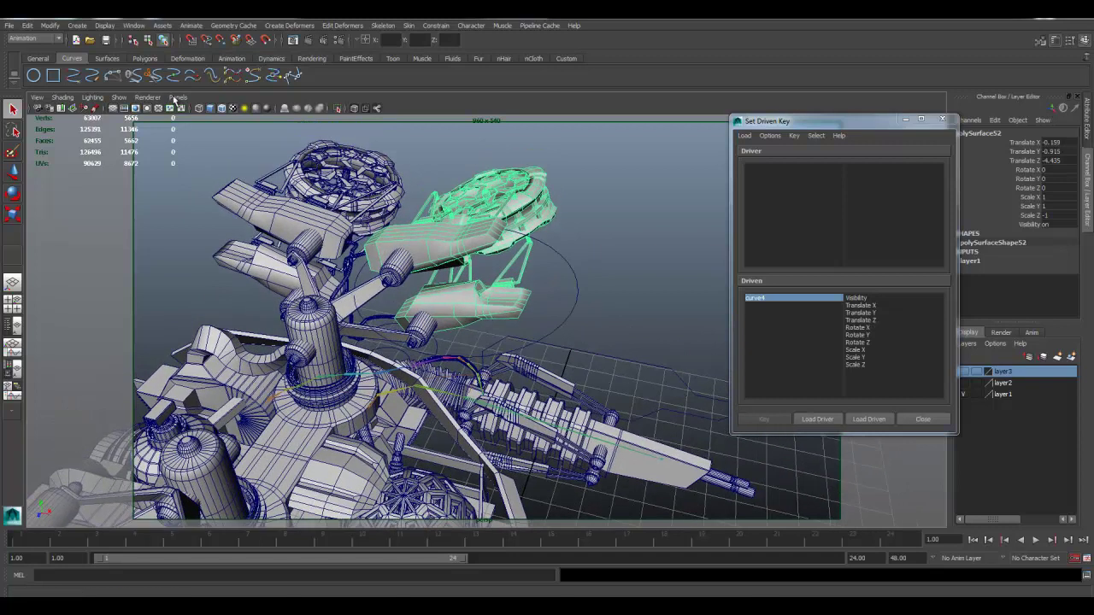
{"action": "left_click", "coordinate": [40, 40]}
{"action": "left_click", "coordinate": [49, 55]}
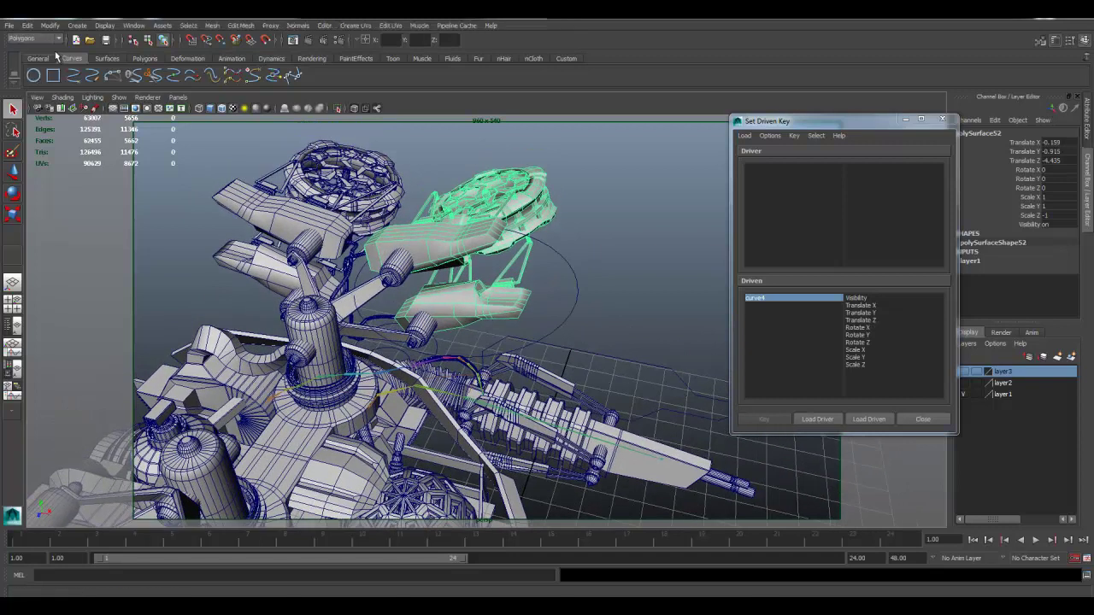
{"action": "left_click", "coordinate": [242, 25]}
{"action": "mouse_move", "coordinate": [214, 26]}
{"action": "left_click", "coordinate": [238, 53]}
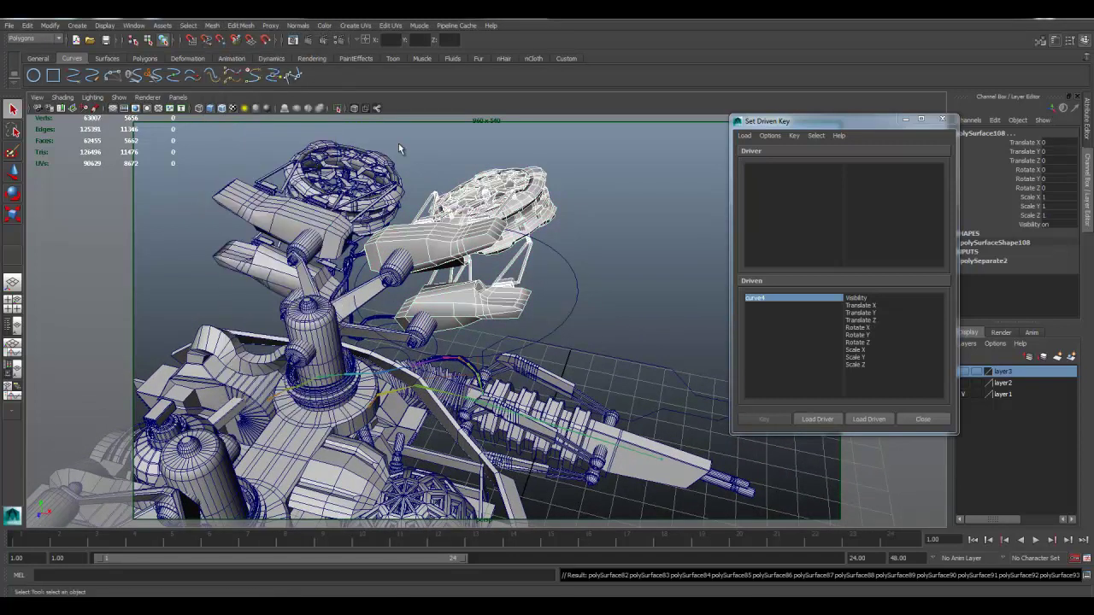
Add the circle to the selected separated pieces and isolate them in the view
{"action": "left_click_drag", "start_coordinate": [501, 197], "coordinate": [502, 205], "text": "alt"}
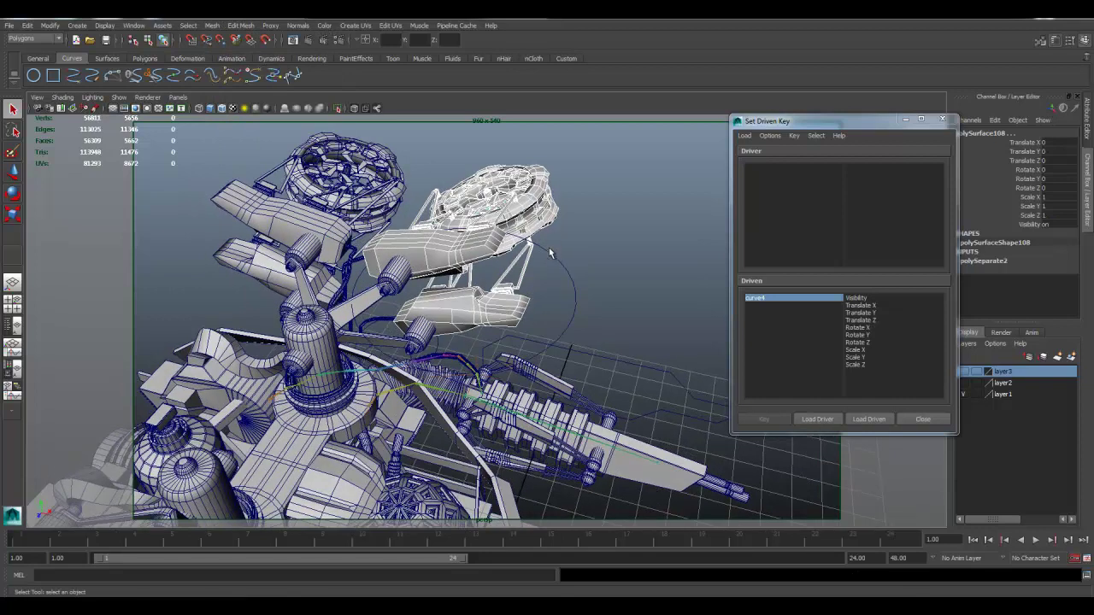
{"action": "left_click", "coordinate": [565, 269]}
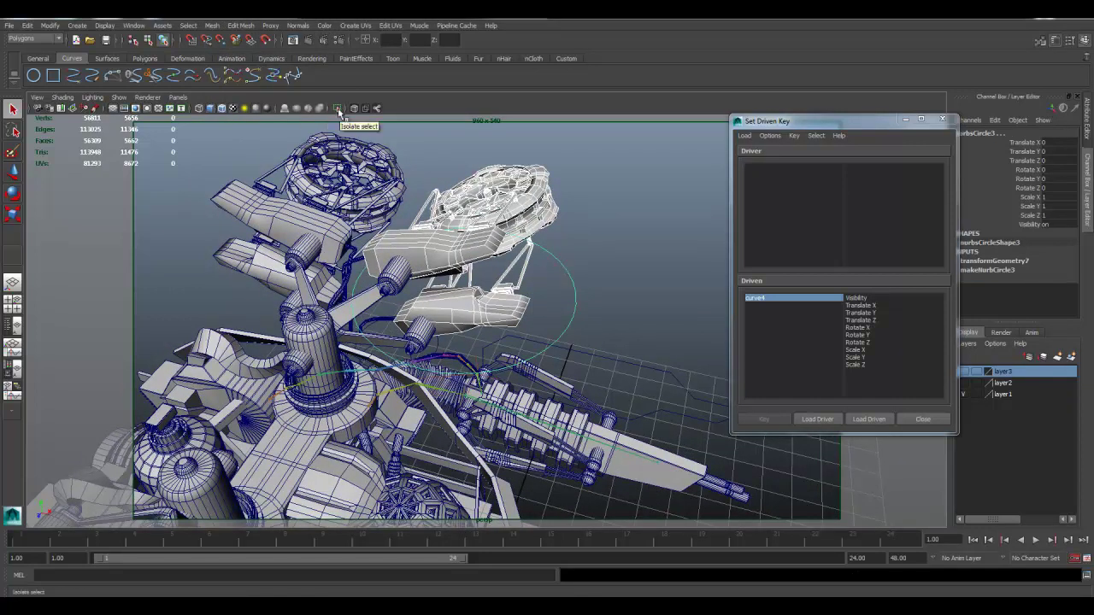
{"action": "left_click", "coordinate": [338, 112]}
Center the pivots of all isolated pieces and the circle, and freeze their transformations
{"action": "left_click_drag", "start_coordinate": [475, 179], "coordinate": [600, 198], "text": "alt"}
{"action": "left_click", "coordinate": [571, 172]}
{"action": "left_click_drag", "start_coordinate": [321, 162], "coordinate": [616, 408]}
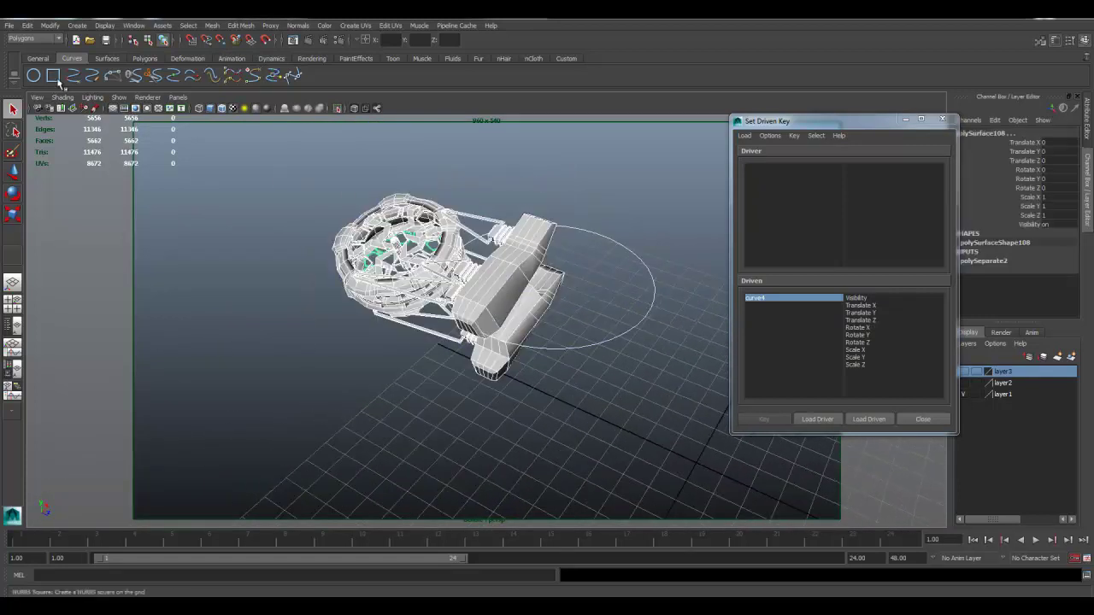
{"action": "left_click", "coordinate": [51, 25]}
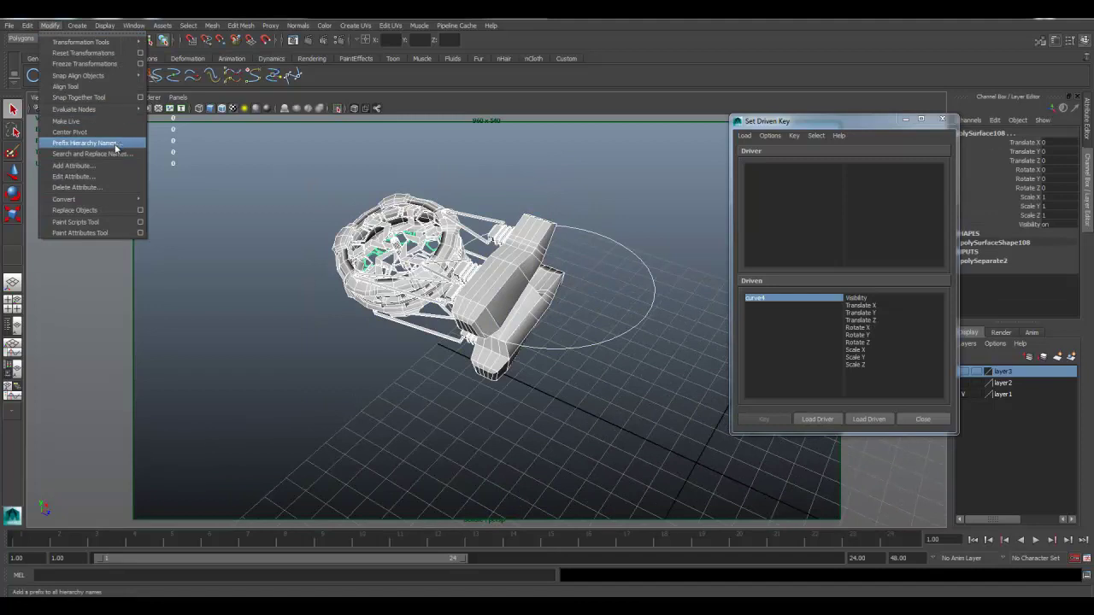
{"action": "mouse_move", "coordinate": [97, 201]}
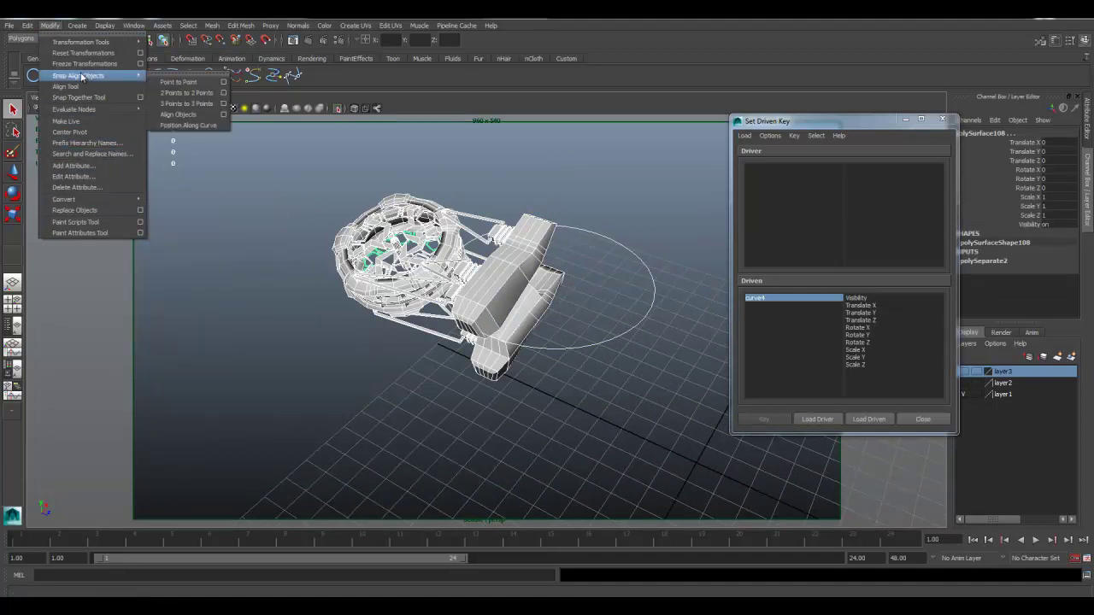
{"action": "left_click", "coordinate": [91, 133]}
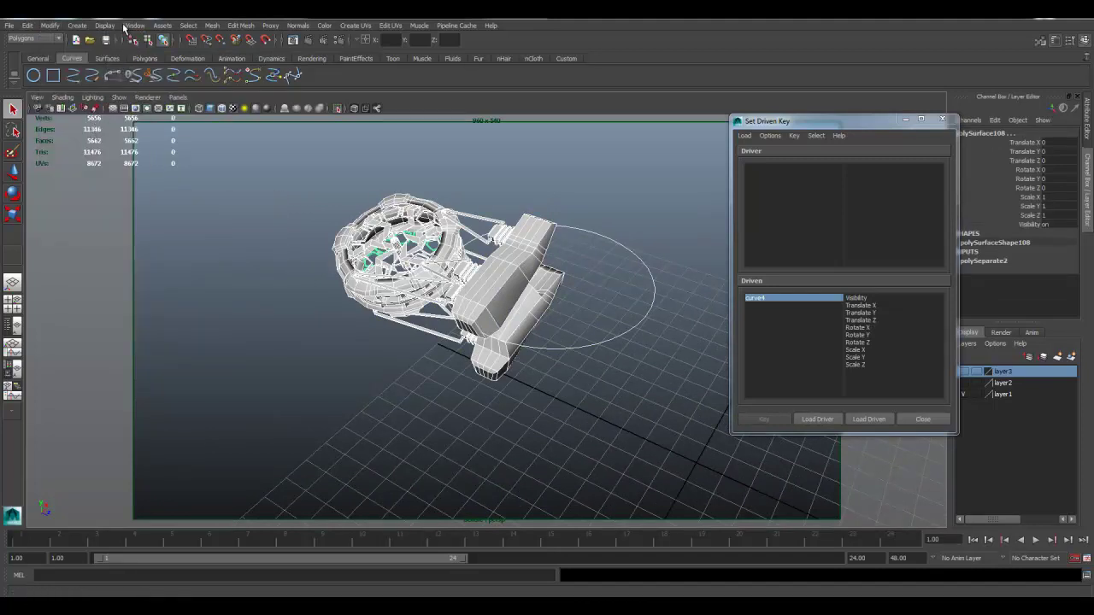
{"action": "left_click", "coordinate": [51, 29]}
{"action": "left_click", "coordinate": [61, 65]}
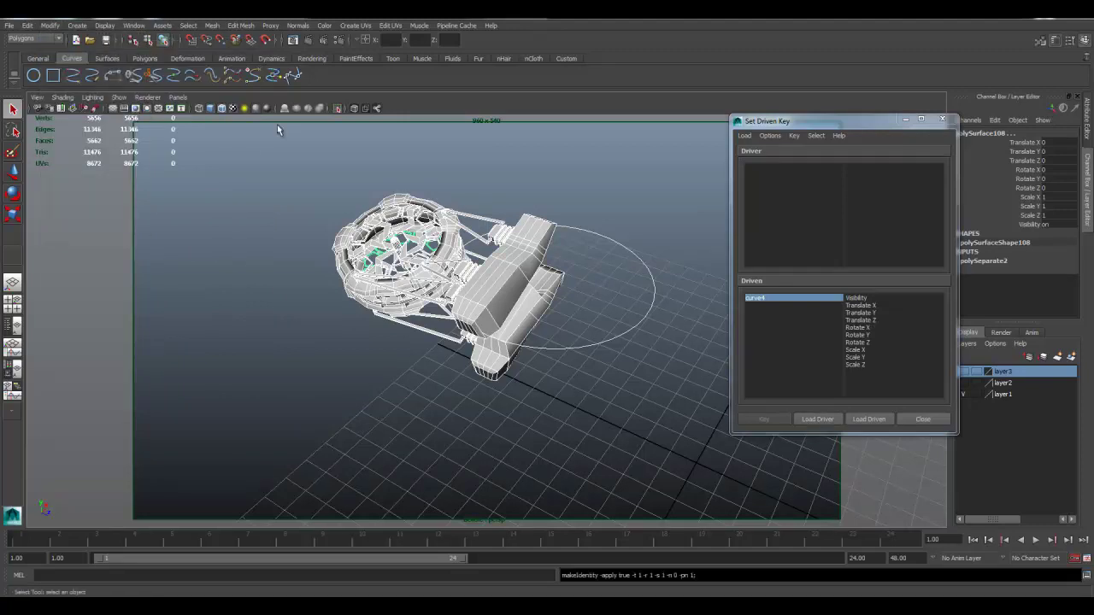
Select the pieces that make up the round wheel, leaving out the struts and outer housings
{"action": "left_click_drag", "start_coordinate": [408, 187], "coordinate": [439, 190], "text": "alt"}
{"action": "left_click", "coordinate": [487, 200]}
{"action": "left_click", "coordinate": [453, 235]}
{"action": "left_click_drag", "start_coordinate": [436, 248], "coordinate": [397, 247], "text": "alt"}
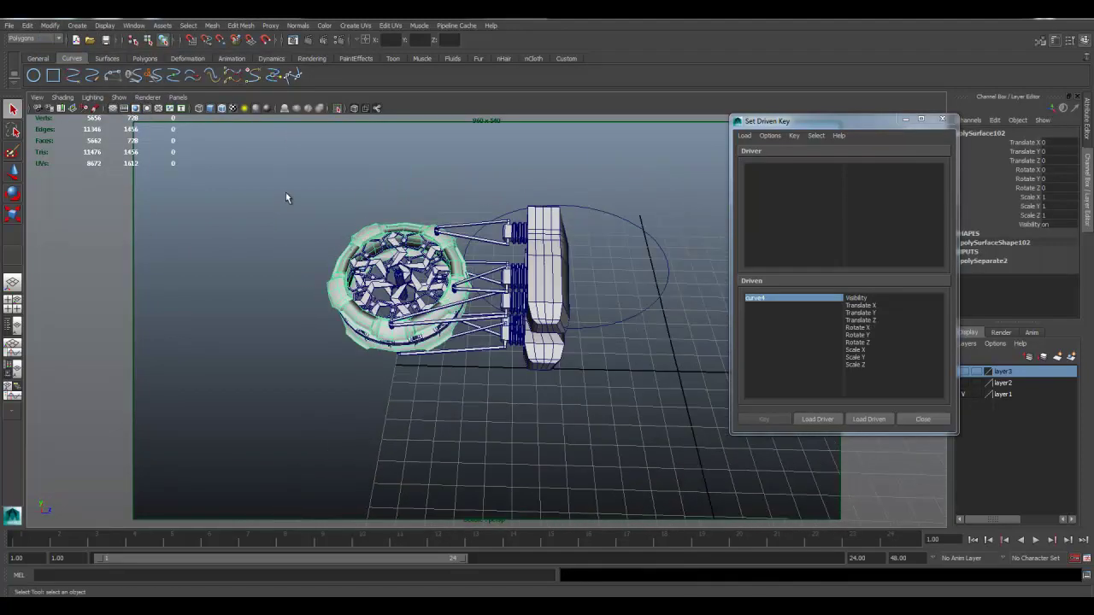
{"action": "left_click_drag", "start_coordinate": [463, 392], "coordinate": [464, 392]}
{"action": "left_click_drag", "start_coordinate": [528, 207], "coordinate": [483, 387], "text": "ctrl"}
{"action": "mouse_move", "coordinate": [488, 335]}
{"action": "left_mouse_down", "text": "alt"}
{"action": "mouse_move", "coordinate": [481, 373]}
{"action": "mouse_move", "coordinate": [495, 311]}
{"action": "mouse_move", "coordinate": [391, 283]}
{"action": "mouse_move", "coordinate": [374, 257]}
{"action": "mouse_move", "coordinate": [474, 325]}
{"action": "mouse_move", "coordinate": [472, 347]}
{"action": "left_mouse_up", "text": "alt"}
Try to combine the selected wheel pieces into one mesh and center its pivot
{"action": "left_click", "coordinate": [210, 26]}
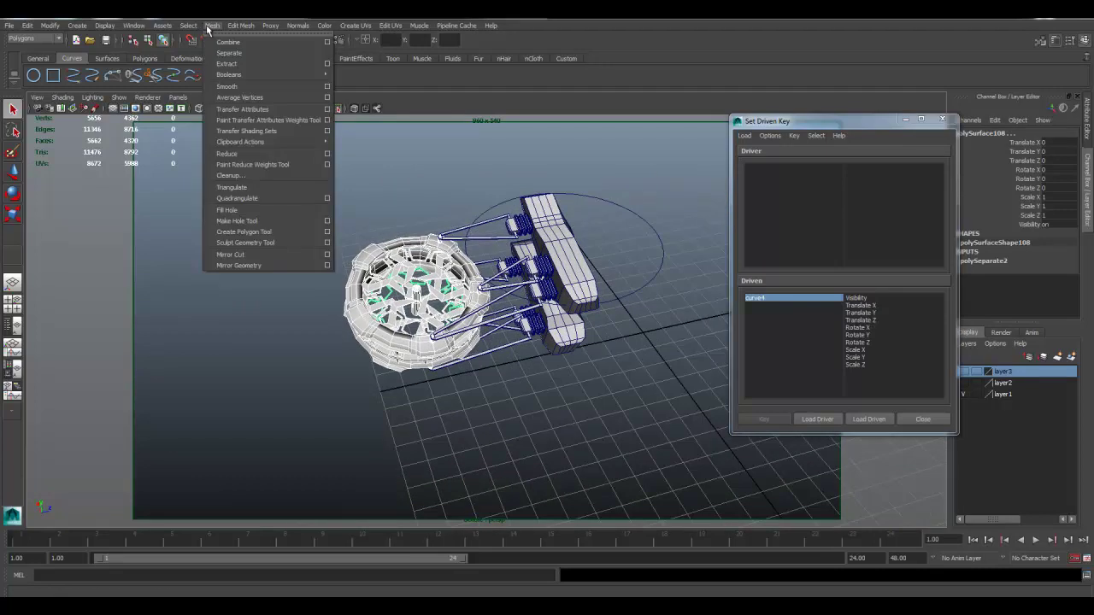
{"action": "left_click", "coordinate": [221, 42]}
{"action": "left_click", "coordinate": [50, 25]}
{"action": "mouse_move", "coordinate": [81, 111]}
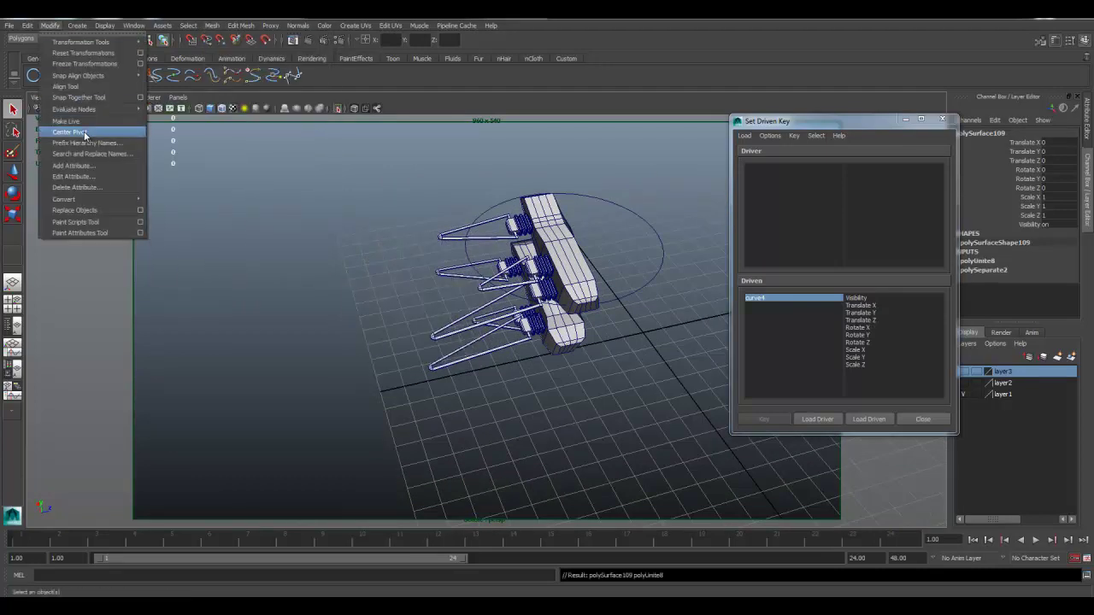
{"action": "left_click", "coordinate": [84, 133]}
{"action": "left_click_drag", "start_coordinate": [564, 276], "coordinate": [550, 245], "text": "alt"}
{"action": "right_click_drag", "start_coordinate": [550, 245], "coordinate": [514, 270], "text": "alt"}
{"action": "key", "text": "ctrl+z"}
{"action": "key", "text": "ctrl+z"}
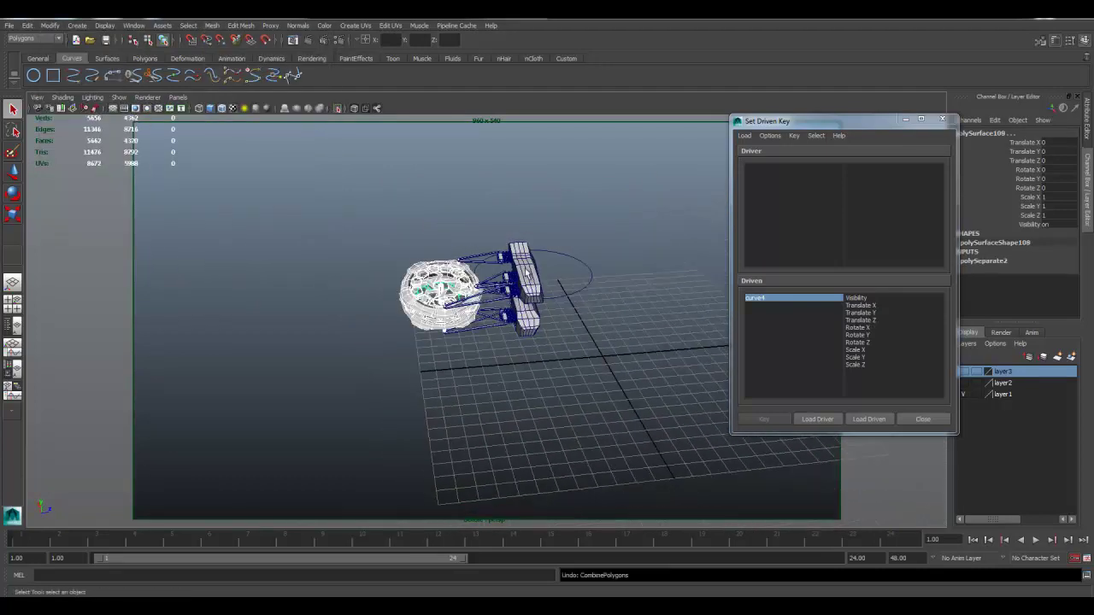
Unparent the selected wheel pieces from their parent group
{"action": "left_click_drag", "start_coordinate": [493, 277], "coordinate": [487, 262], "text": "alt"}
{"action": "right_click_drag", "start_coordinate": [334, 261], "coordinate": [502, 243], "text": "alt"}
{"action": "left_click_drag", "start_coordinate": [502, 242], "coordinate": [479, 214], "text": "alt"}
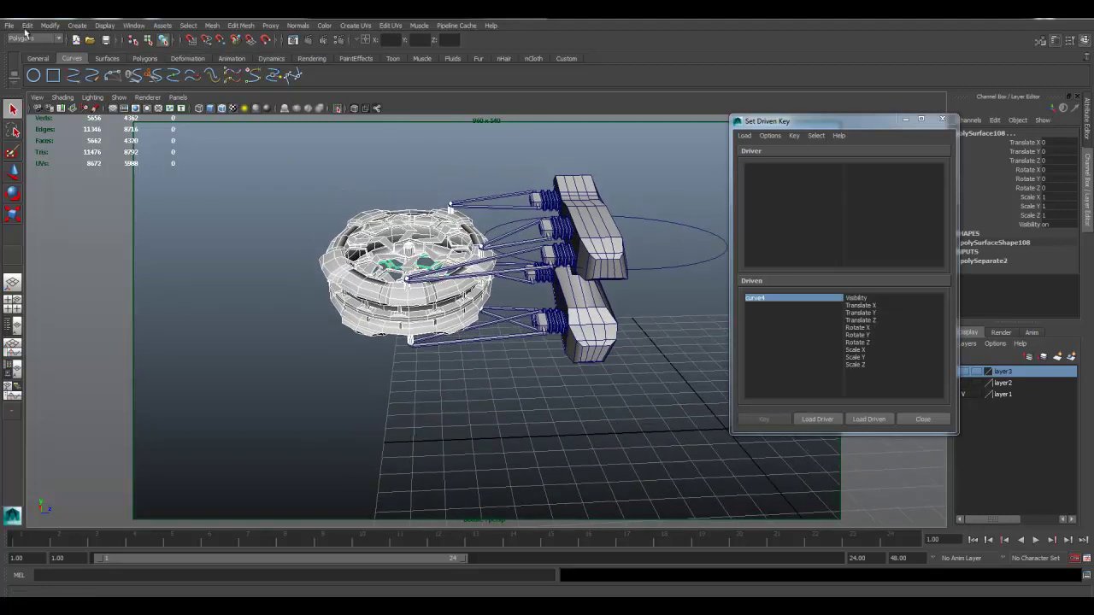
{"action": "left_click", "coordinate": [28, 27]}
{"action": "left_click", "coordinate": [80, 328]}
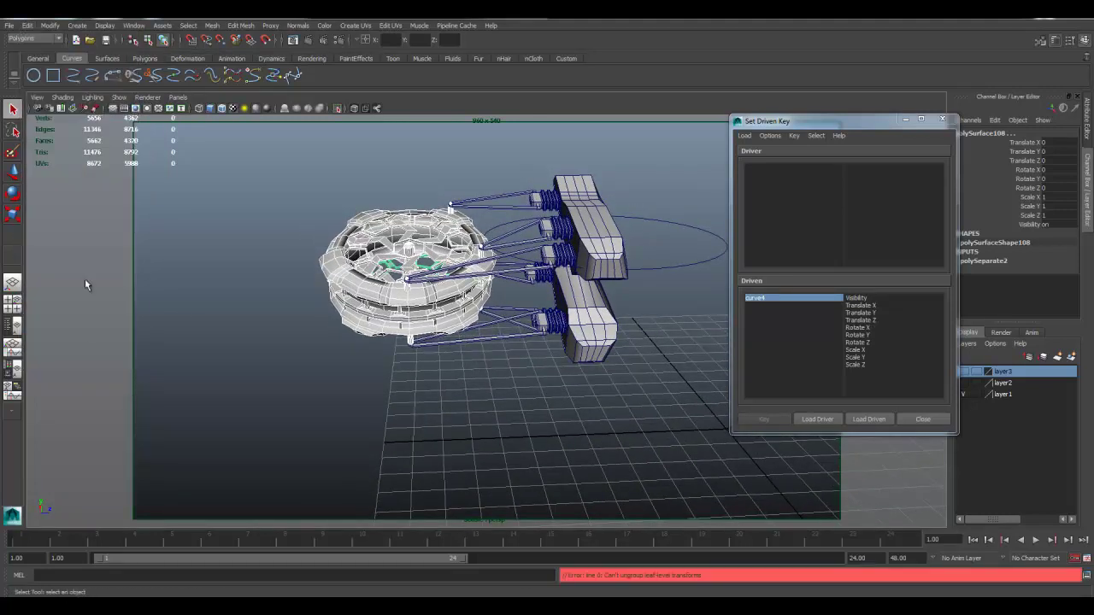
{"action": "left_click", "coordinate": [28, 26]}
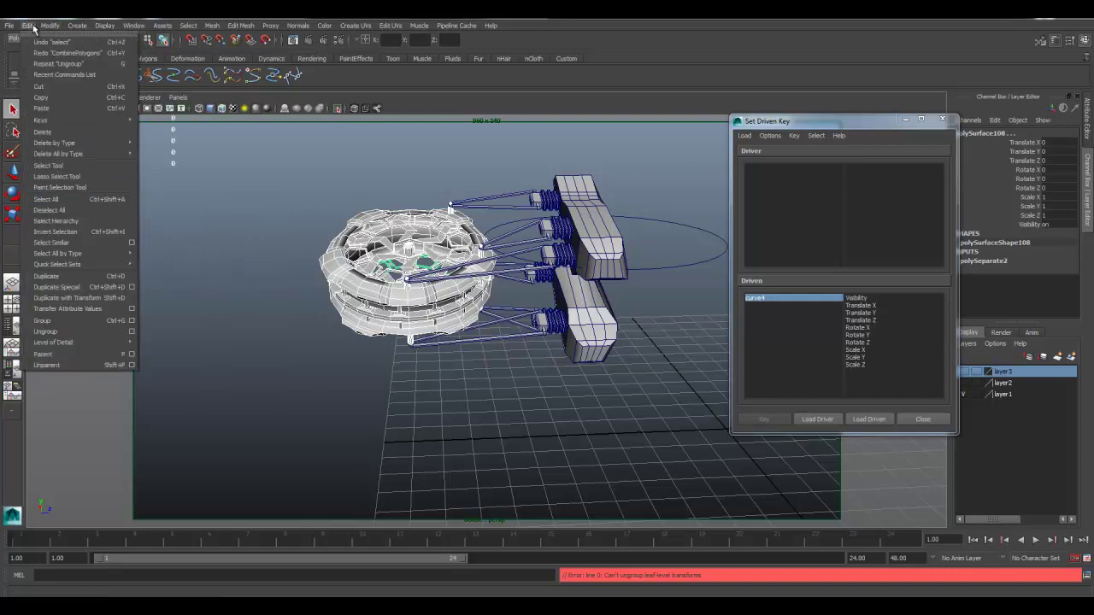
{"action": "left_click", "coordinate": [78, 365]}
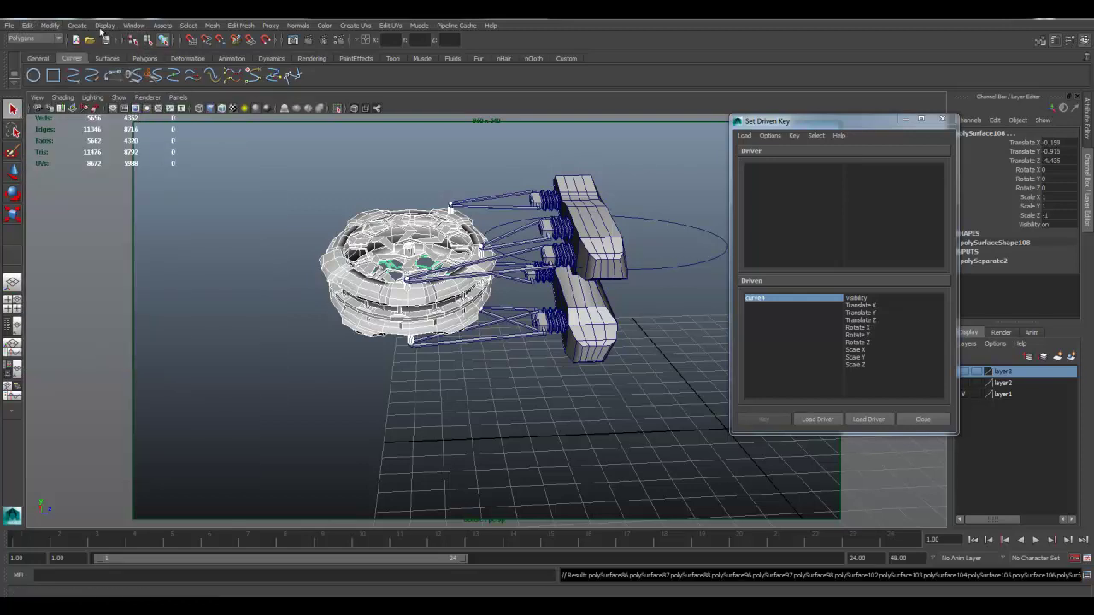
Freeze the transformations of the unparented wheel pieces and center their pivots
{"action": "left_click", "coordinate": [58, 29]}
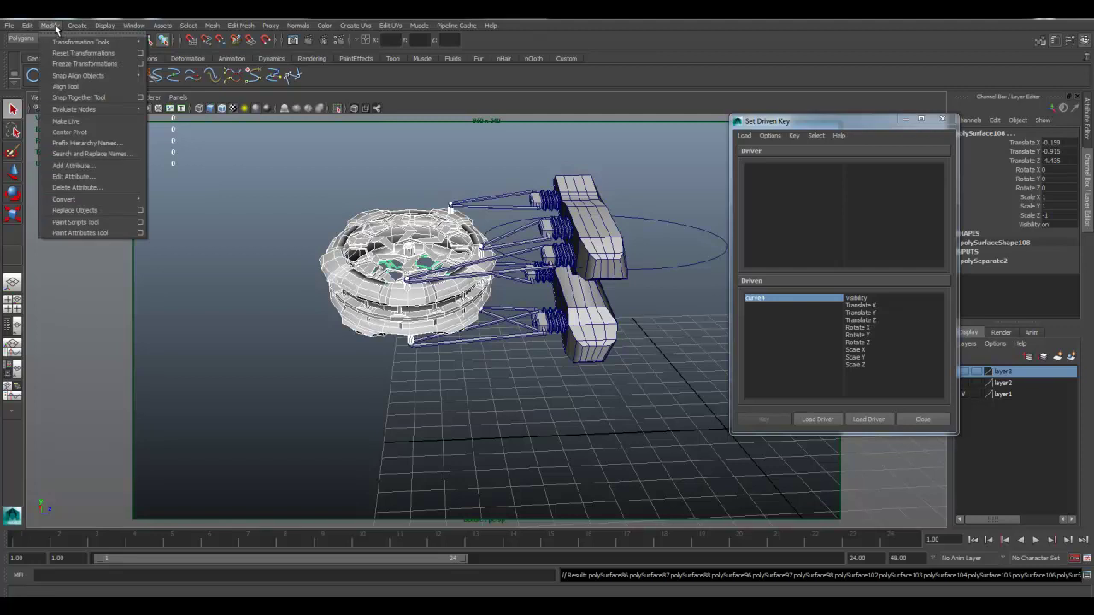
{"action": "mouse_move", "coordinate": [52, 27]}
{"action": "left_click", "coordinate": [53, 64]}
{"action": "left_click", "coordinate": [27, 29]}
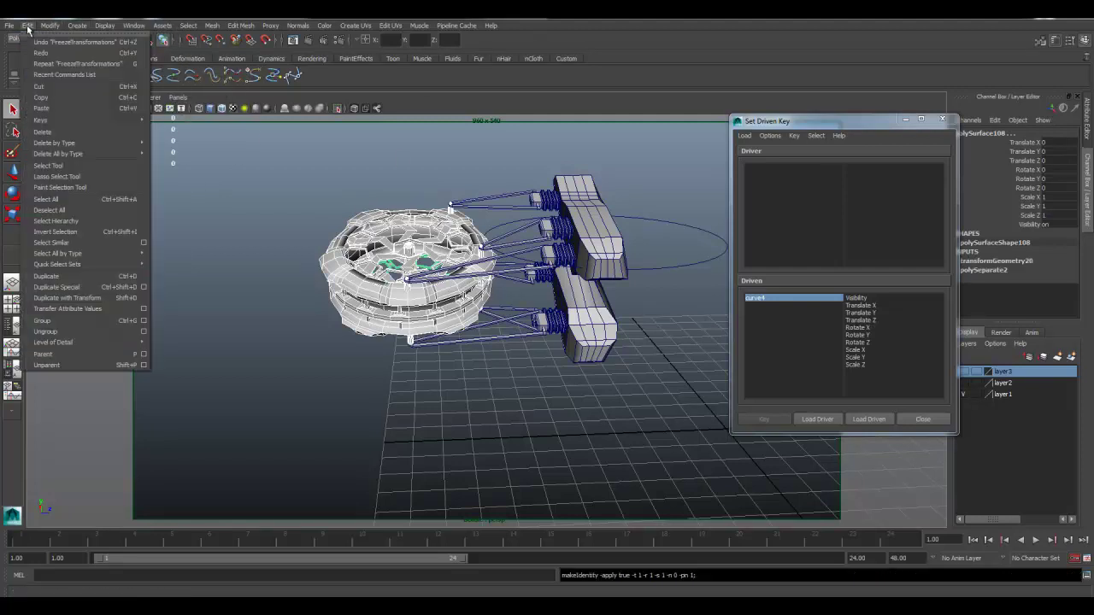
{"action": "mouse_move", "coordinate": [55, 27]}
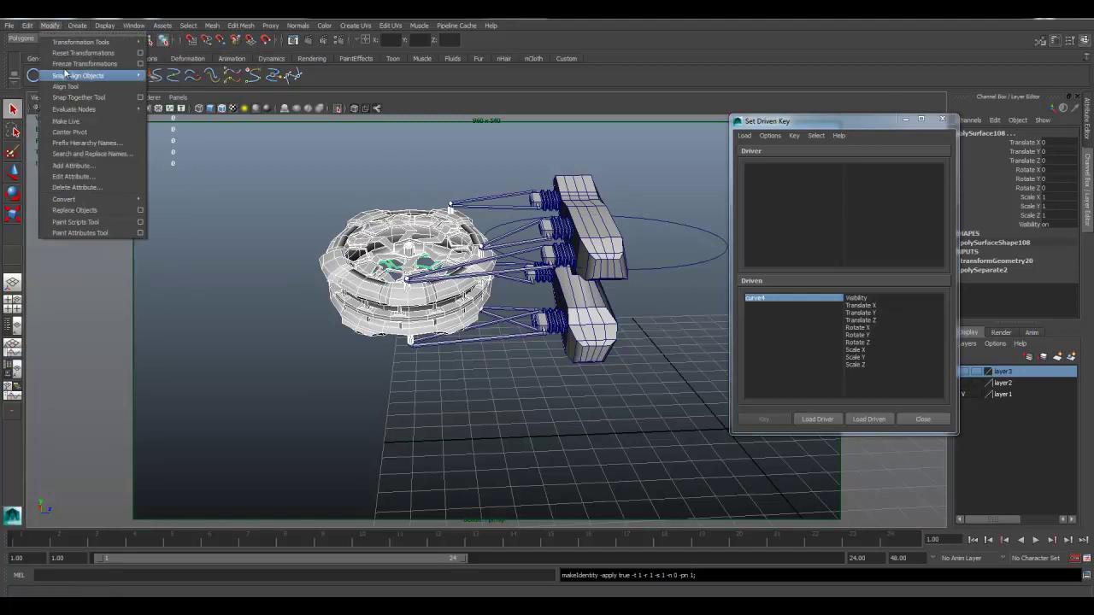
{"action": "left_click", "coordinate": [80, 133]}
Adjust the selection of wheel pieces and combine them into a single mesh
{"action": "key", "text": "w"}
{"action": "left_click", "coordinate": [386, 234]}
{"action": "left_click_drag", "start_coordinate": [464, 387], "coordinate": [513, 382]}
{"action": "left_click", "coordinate": [218, 27]}
{"action": "left_click", "coordinate": [229, 45]}
Select the remaining struts, housings and circle, and refresh the isolated view to bring back the combined wheel
{"action": "left_click_drag", "start_coordinate": [475, 215], "coordinate": [353, 246], "text": "alt"}
{"action": "right_click_drag", "start_coordinate": [354, 247], "coordinate": [144, 276], "text": "alt"}
{"action": "left_click_drag", "start_coordinate": [144, 277], "coordinate": [442, 274], "text": "alt"}
{"action": "right_click_drag", "start_coordinate": [442, 274], "coordinate": [146, 320], "text": "alt"}
{"action": "left_click_drag", "start_coordinate": [226, 319], "coordinate": [523, 316], "text": "alt"}
{"action": "right_click_drag", "start_coordinate": [523, 317], "coordinate": [654, 306], "text": "alt"}
{"action": "left_click_drag", "start_coordinate": [654, 306], "coordinate": [449, 293], "text": "alt"}
{"action": "left_click_drag", "start_coordinate": [328, 253], "coordinate": [484, 340]}
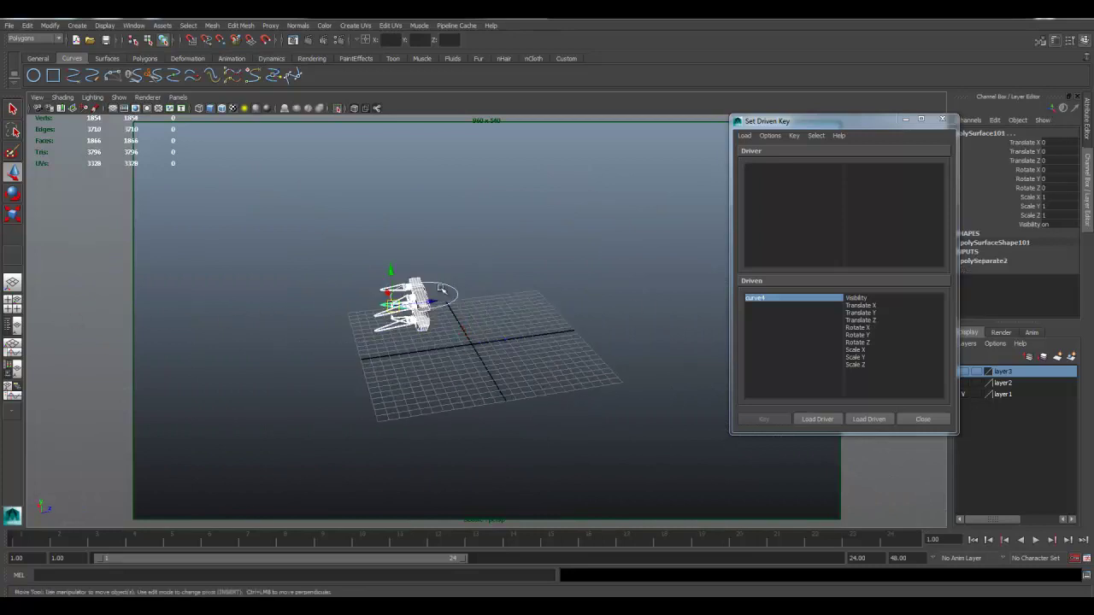
{"action": "left_click", "coordinate": [336, 109]}
{"action": "left_click", "coordinate": [336, 109]}
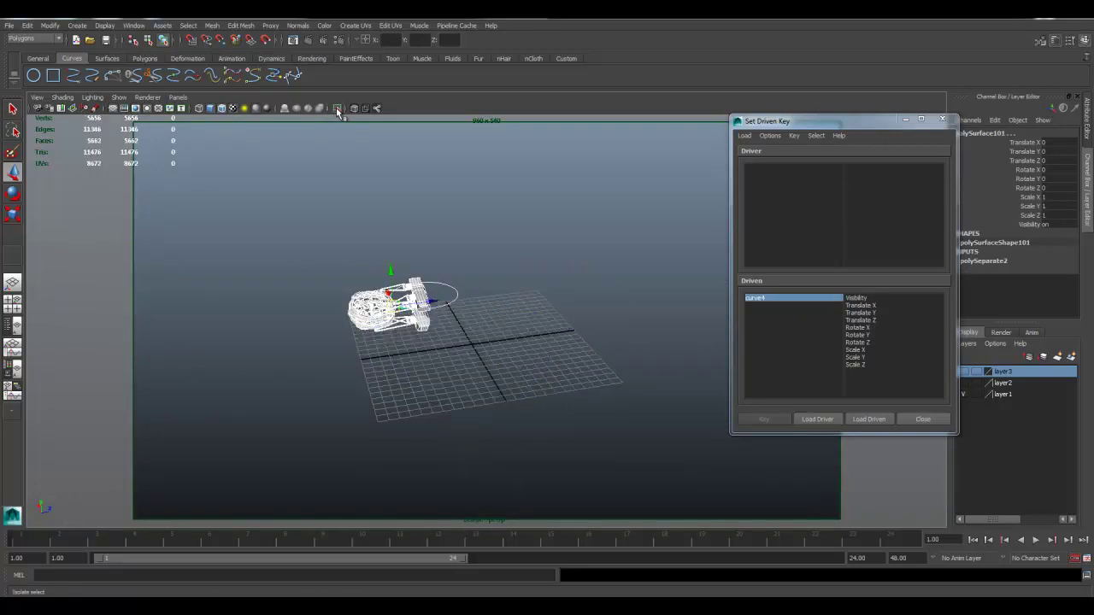
Select the combined wheel mesh and center its pivot
{"action": "right_click_drag", "start_coordinate": [305, 236], "coordinate": [317, 266], "text": "alt"}
{"action": "middle_click_drag", "start_coordinate": [317, 266], "coordinate": [485, 260], "text": "alt"}
{"action": "left_click_drag", "start_coordinate": [485, 260], "coordinate": [389, 250], "text": "alt"}
{"action": "left_click", "coordinate": [389, 250]}
{"action": "left_click", "coordinate": [229, 256]}
{"action": "left_click_drag", "start_coordinate": [229, 256], "coordinate": [185, 180], "text": "alt"}
{"action": "left_click", "coordinate": [47, 26]}
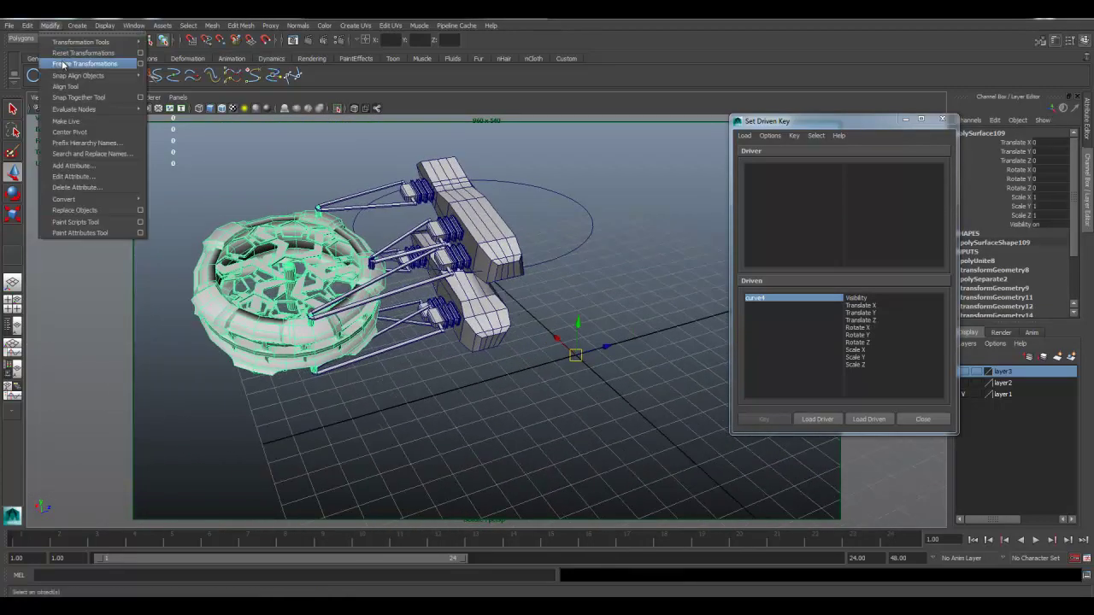
{"action": "left_click", "coordinate": [82, 131]}
Add the leftover pins around the wheel to the selection and combine them with the wheel mesh
{"action": "mouse_move", "coordinate": [288, 174]}
{"action": "left_mouse_down", "text": "alt"}
{"action": "mouse_move", "coordinate": [321, 141]}
{"action": "mouse_move", "coordinate": [362, 163]}
{"action": "mouse_move", "coordinate": [293, 171]}
{"action": "left_mouse_up", "text": "alt"}
{"action": "left_click_drag", "start_coordinate": [420, 212], "coordinate": [398, 254], "text": "alt"}
{"action": "left_click", "coordinate": [393, 254]}
{"action": "key", "text": "ctrl+z"}
{"action": "right_click_drag", "start_coordinate": [398, 255], "coordinate": [439, 242], "text": "alt"}
{"action": "left_click_drag", "start_coordinate": [439, 242], "coordinate": [385, 293], "text": "alt"}
{"action": "key", "text": "q"}
{"action": "left_click", "coordinate": [392, 281]}
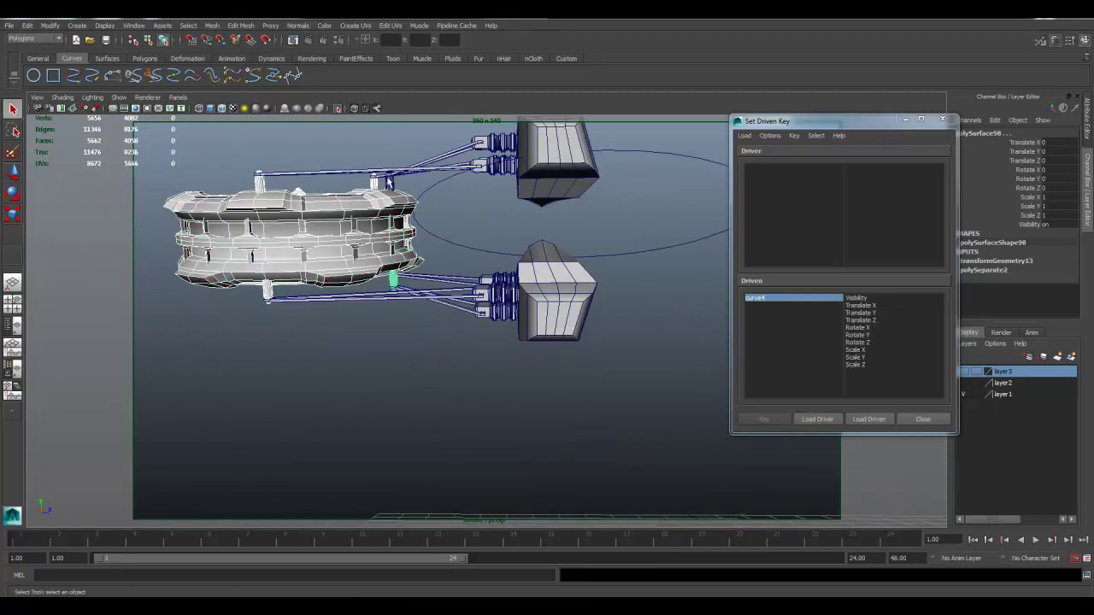
{"action": "left_click_drag", "start_coordinate": [419, 247], "coordinate": [320, 179], "text": "alt"}
{"action": "left_click", "coordinate": [211, 26]}
{"action": "left_click", "coordinate": [224, 39]}
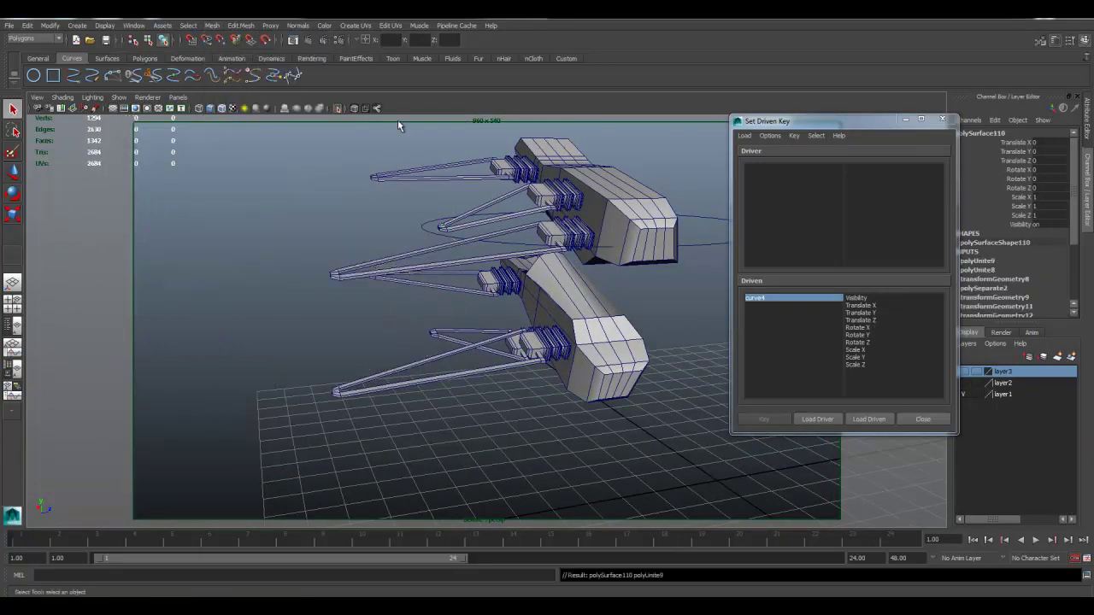
Select all the visible struts, housings, armor plates and the circle, and refresh the isolated view to bring back the combined wheel
{"action": "scroll", "coordinate": [303, 194], "scroll_direction": "down", "scroll_amount": 3}
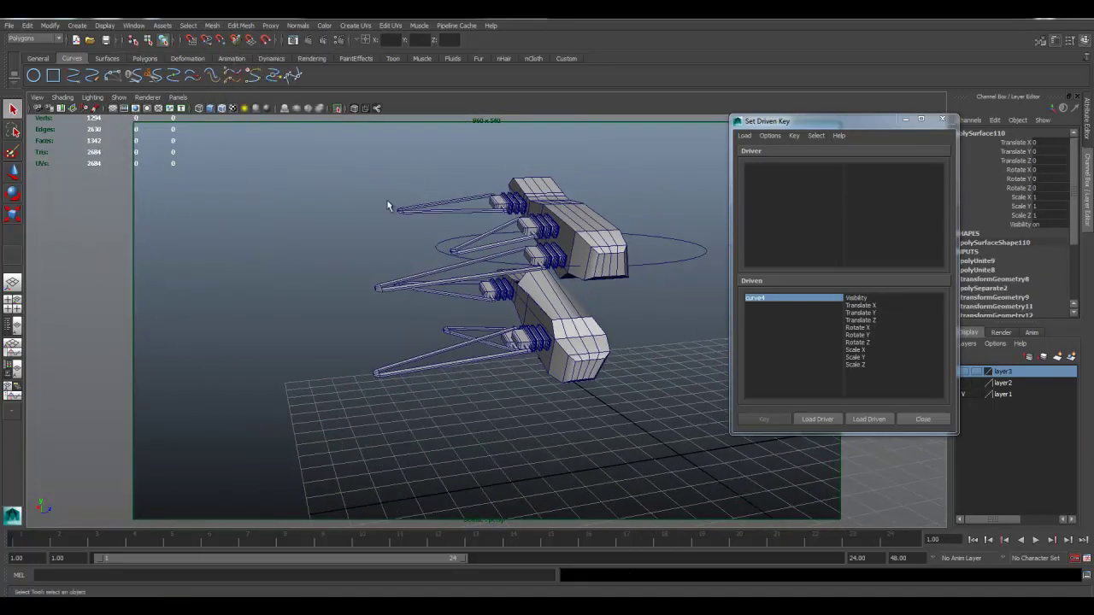
{"action": "left_click_drag", "start_coordinate": [386, 200], "coordinate": [643, 464]}
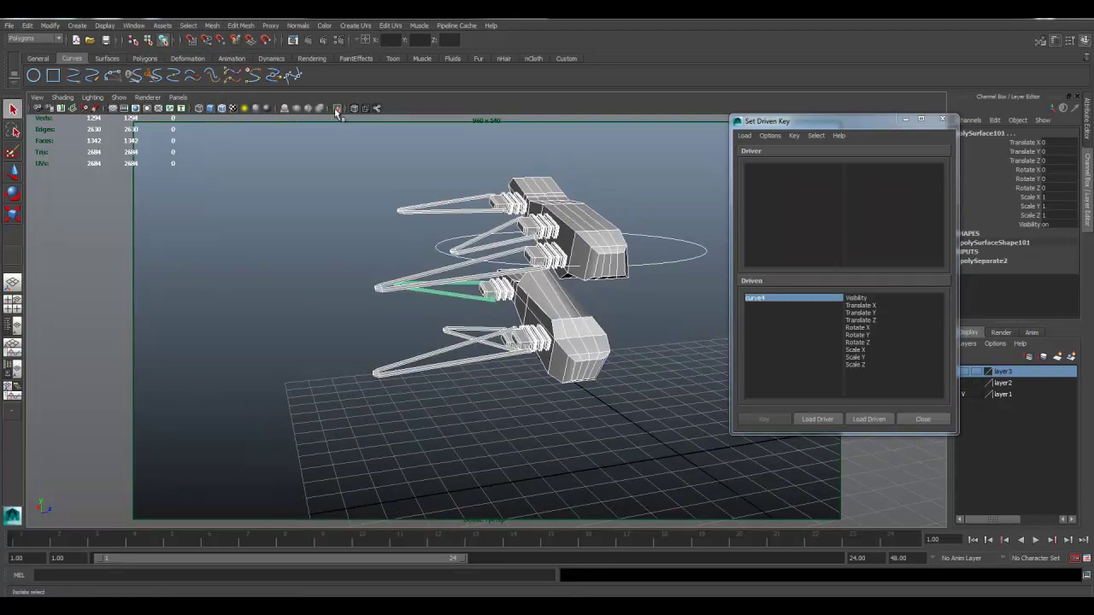
{"action": "left_click", "coordinate": [335, 110]}
{"action": "left_click_drag", "start_coordinate": [414, 180], "coordinate": [399, 199], "text": "alt"}
{"action": "left_click", "coordinate": [398, 181]}
{"action": "middle_click_drag", "start_coordinate": [398, 180], "coordinate": [362, 190], "text": "alt"}
Select the combined wheel mesh and center its pivot, undoing the test transformation
{"action": "left_click_drag", "start_coordinate": [362, 189], "coordinate": [360, 212], "text": "alt"}
{"action": "left_click", "coordinate": [357, 252]}
{"action": "left_click_drag", "start_coordinate": [329, 316], "coordinate": [318, 286], "text": "alt"}
{"action": "left_click_drag", "start_coordinate": [296, 207], "coordinate": [342, 289], "text": "alt"}
{"action": "left_click", "coordinate": [54, 29]}
{"action": "left_click", "coordinate": [102, 136]}
{"action": "key", "text": "w"}
{"action": "key", "text": "e"}
{"action": "key", "text": "ctrl+z"}
Select the ribbed housings between the struts and armor plates together and toggle pivot editing for them
{"action": "mouse_move", "coordinate": [465, 292]}
{"action": "left_mouse_down", "text": "alt"}
{"action": "mouse_move", "coordinate": [489, 263]}
{"action": "mouse_move", "coordinate": [524, 267]}
{"action": "mouse_move", "coordinate": [470, 289]}
{"action": "left_mouse_up", "text": "alt"}
{"action": "left_click", "coordinate": [517, 253]}
{"action": "key", "text": "w"}
{"action": "right_click_drag", "start_coordinate": [522, 292], "coordinate": [646, 305], "text": "alt"}
{"action": "left_click_drag", "start_coordinate": [400, 251], "coordinate": [431, 175], "text": "alt"}
{"action": "left_click", "coordinate": [435, 138]}
{"action": "left_click_drag", "start_coordinate": [433, 223], "coordinate": [428, 174], "text": "alt"}
{"action": "left_click", "coordinate": [429, 145], "text": "shift"}
{"action": "left_click", "coordinate": [434, 193], "text": "shift"}
{"action": "left_click", "coordinate": [443, 248], "text": "shift"}
{"action": "left_click", "coordinate": [441, 329], "text": "shift"}
{"action": "left_click_drag", "start_coordinate": [453, 352], "coordinate": [508, 335], "text": "alt"}
{"action": "key", "text": "Insert"}
{"action": "key", "text": "Insert"}
{"action": "left_click_drag", "start_coordinate": [511, 257], "coordinate": [502, 272], "text": "alt"}
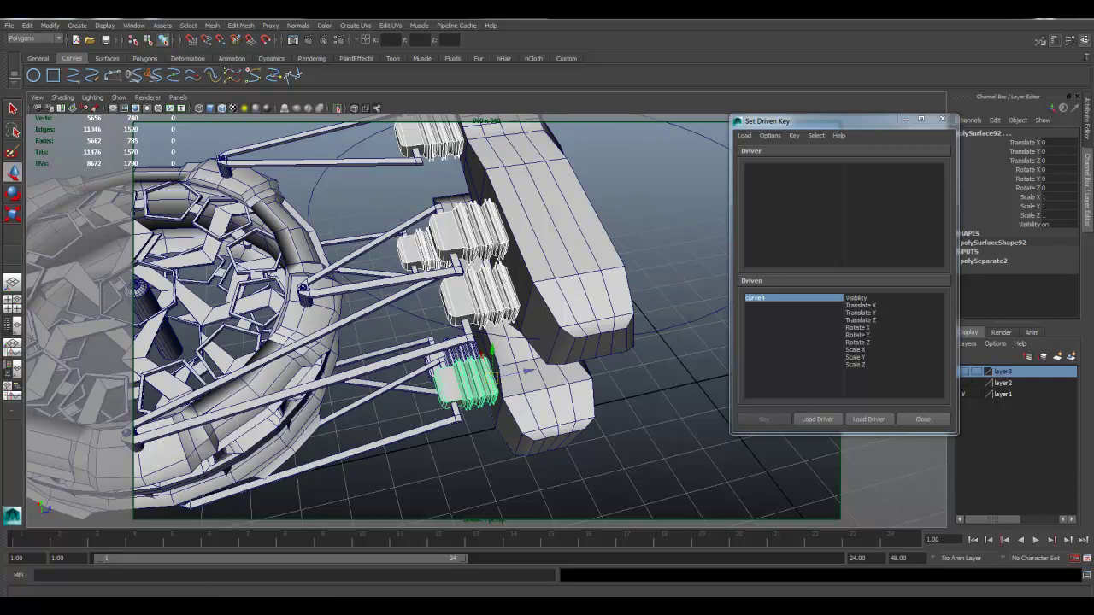
{"action": "left_click_drag", "start_coordinate": [272, 395], "coordinate": [320, 335], "text": "alt"}
{"action": "left_click_drag", "start_coordinate": [433, 387], "coordinate": [436, 399]}
{"action": "left_click_drag", "start_coordinate": [440, 347], "coordinate": [439, 335], "text": "alt"}
{"action": "key", "text": "ctrl+z"}
{"action": "left_click_drag", "start_coordinate": [435, 396], "coordinate": [429, 408], "text": "alt"}
{"action": "left_click_drag", "start_coordinate": [447, 331], "coordinate": [442, 336], "text": "alt"}
{"action": "left_click", "coordinate": [448, 359]}
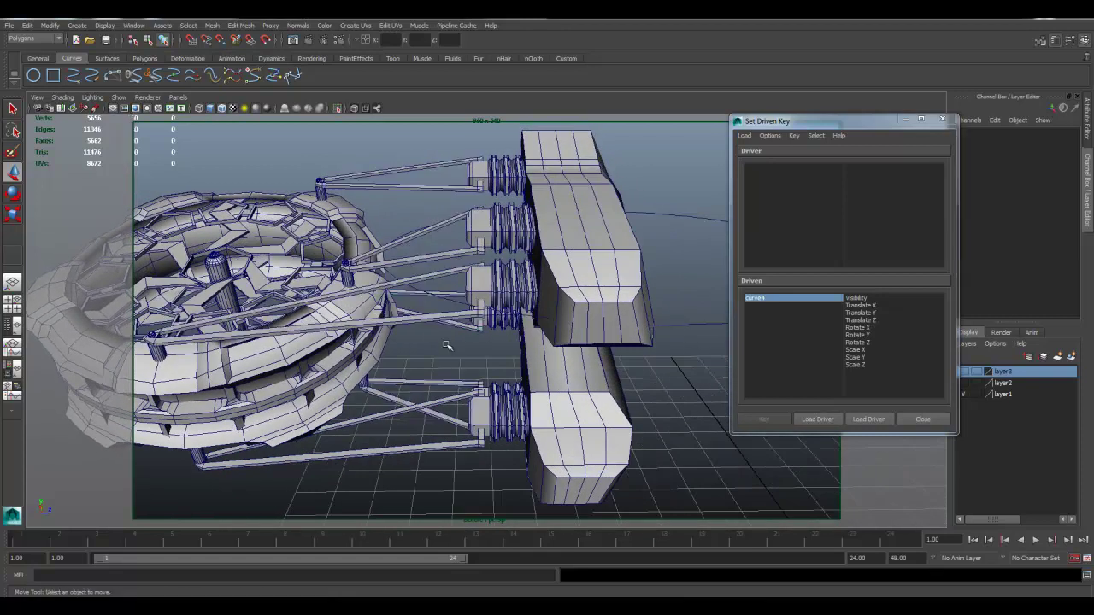
Select the circle and all wheel assembly pieces and freeze their transformations
{"action": "left_click", "coordinate": [699, 219]}
{"action": "right_click_drag", "start_coordinate": [700, 220], "coordinate": [601, 258], "text": "alt"}
{"action": "left_click_drag", "start_coordinate": [601, 258], "coordinate": [596, 261], "text": "alt"}
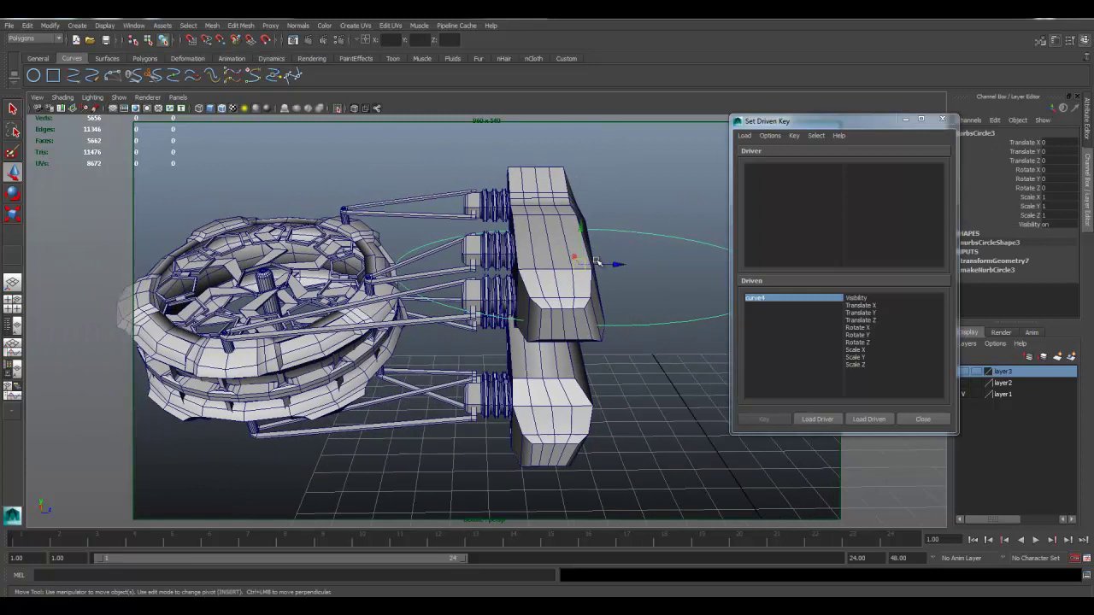
{"action": "left_click_drag", "start_coordinate": [317, 401], "coordinate": [311, 403]}
{"action": "left_click", "coordinate": [51, 26]}
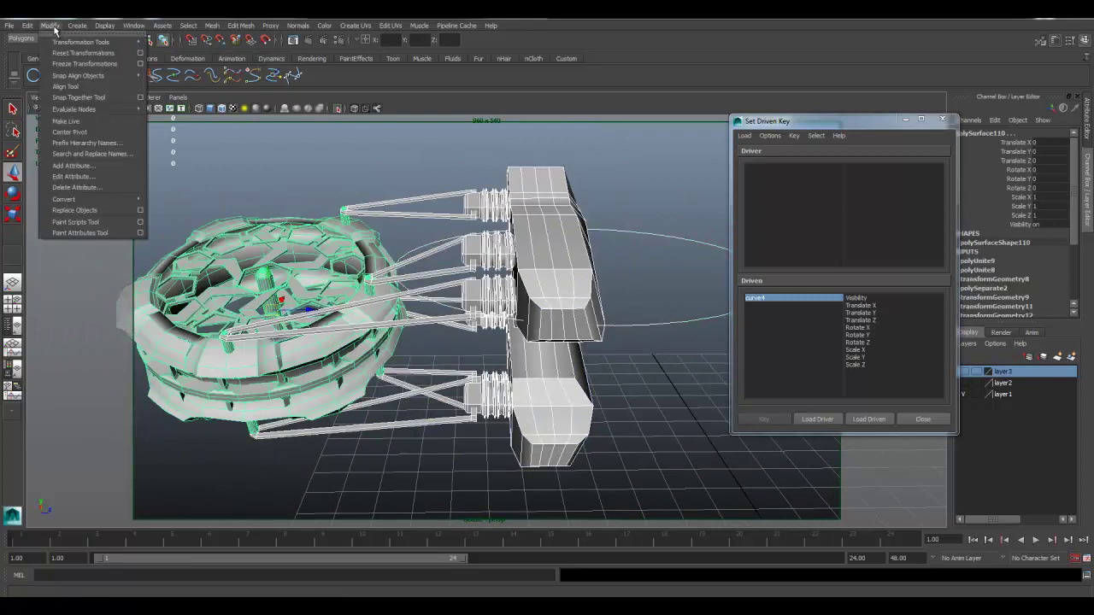
{"action": "left_click", "coordinate": [57, 64]}
Reselect the whole wheel assembly with the circle and delete its construction history
{"action": "left_click", "coordinate": [611, 177]}
{"action": "left_click_drag", "start_coordinate": [611, 178], "coordinate": [255, 494]}
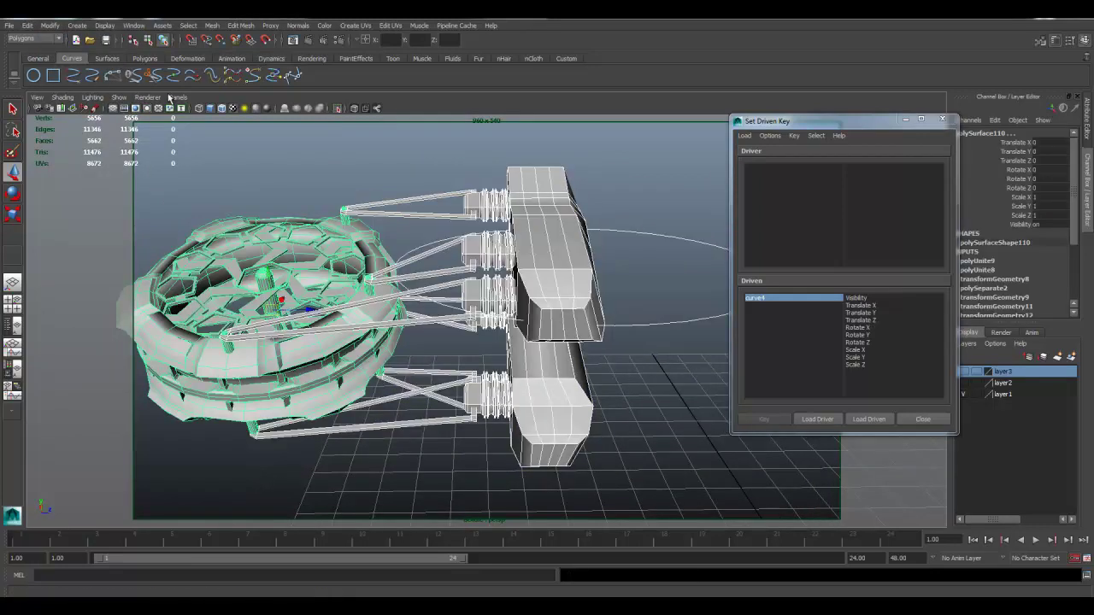
{"action": "left_click", "coordinate": [27, 27]}
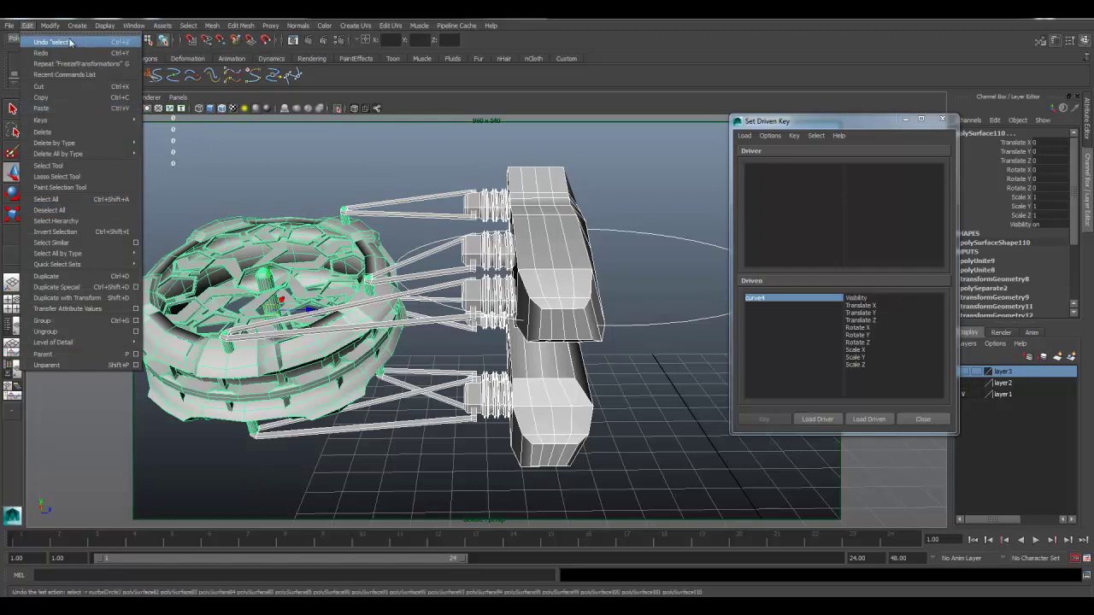
{"action": "mouse_move", "coordinate": [53, 29]}
{"action": "mouse_move", "coordinate": [74, 146]}
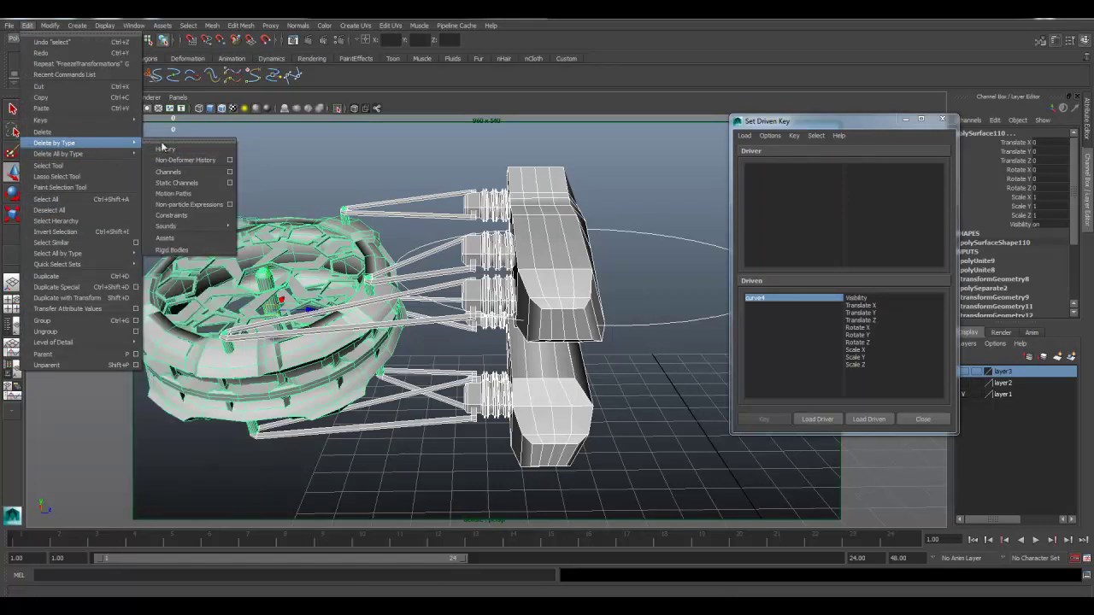
{"action": "left_click", "coordinate": [166, 150]}
{"action": "left_click", "coordinate": [324, 187]}
Load all mesh pieces without the circle as driven objects and choose all their attributes from Visibility through Scale Z
{"action": "left_click_drag", "start_coordinate": [324, 188], "coordinate": [351, 162], "text": "alt"}
{"action": "left_click_drag", "start_coordinate": [530, 224], "coordinate": [177, 473], "text": "alt"}
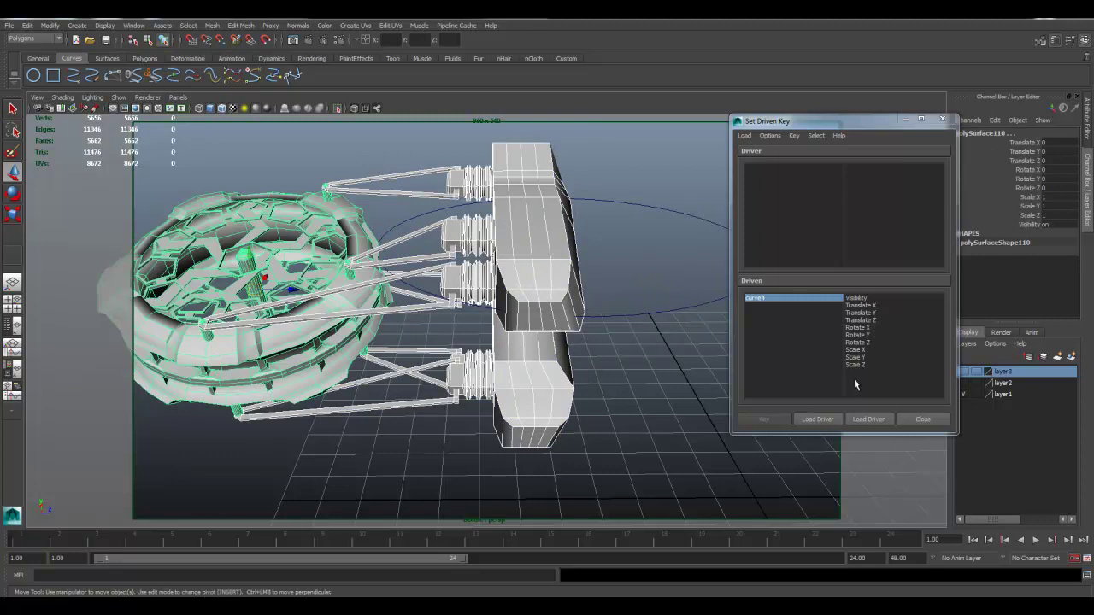
{"action": "left_click", "coordinate": [869, 419]}
{"action": "left_click_drag", "start_coordinate": [786, 299], "coordinate": [776, 456]}
{"action": "left_click_drag", "start_coordinate": [873, 306], "coordinate": [855, 365]}
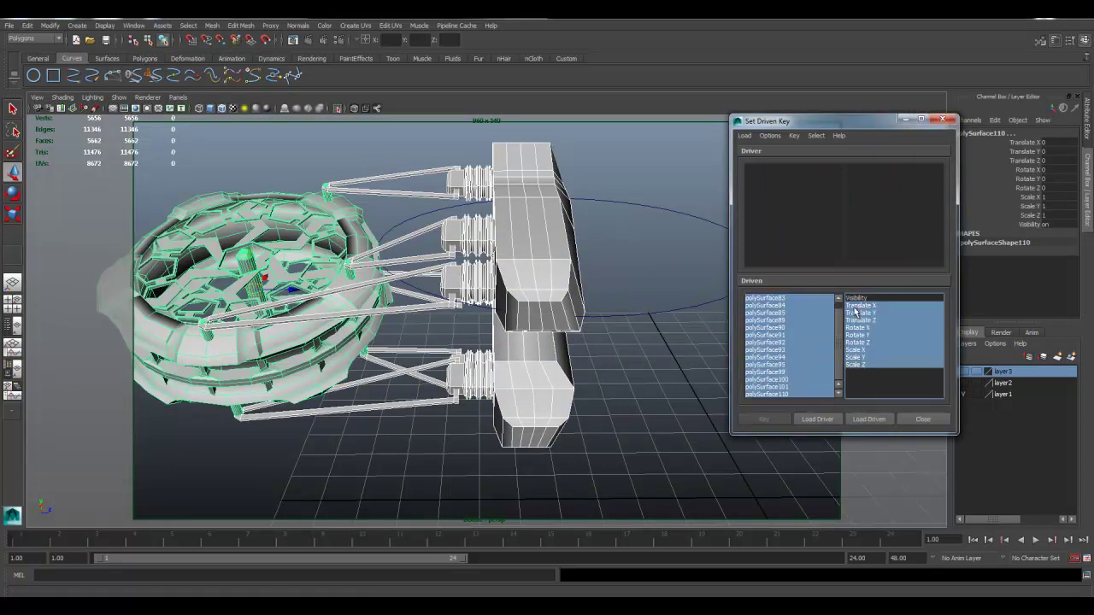
{"action": "left_click_drag", "start_coordinate": [858, 299], "coordinate": [853, 387]}
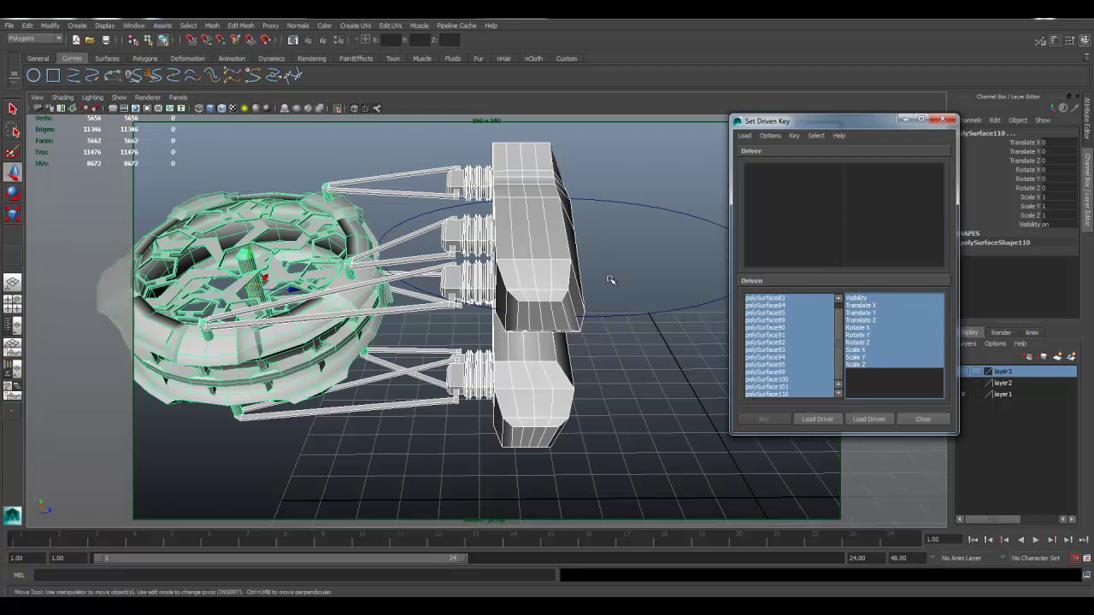
Load the circle as the driver and choose its Rotate Z attribute
{"action": "left_click_drag", "start_coordinate": [613, 288], "coordinate": [647, 332], "text": "alt"}
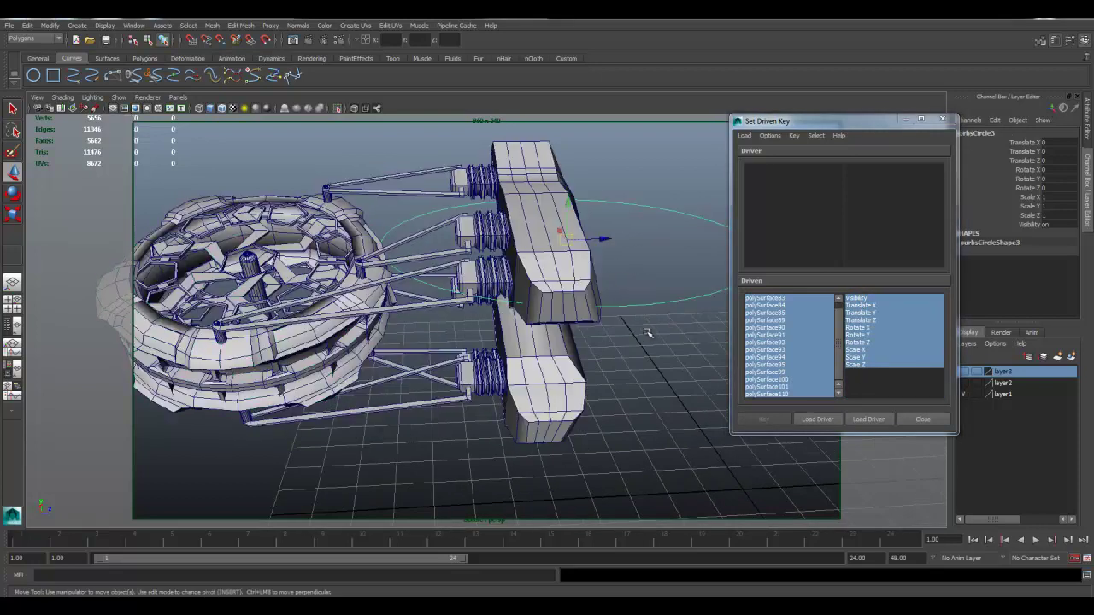
{"action": "left_click", "coordinate": [812, 419]}
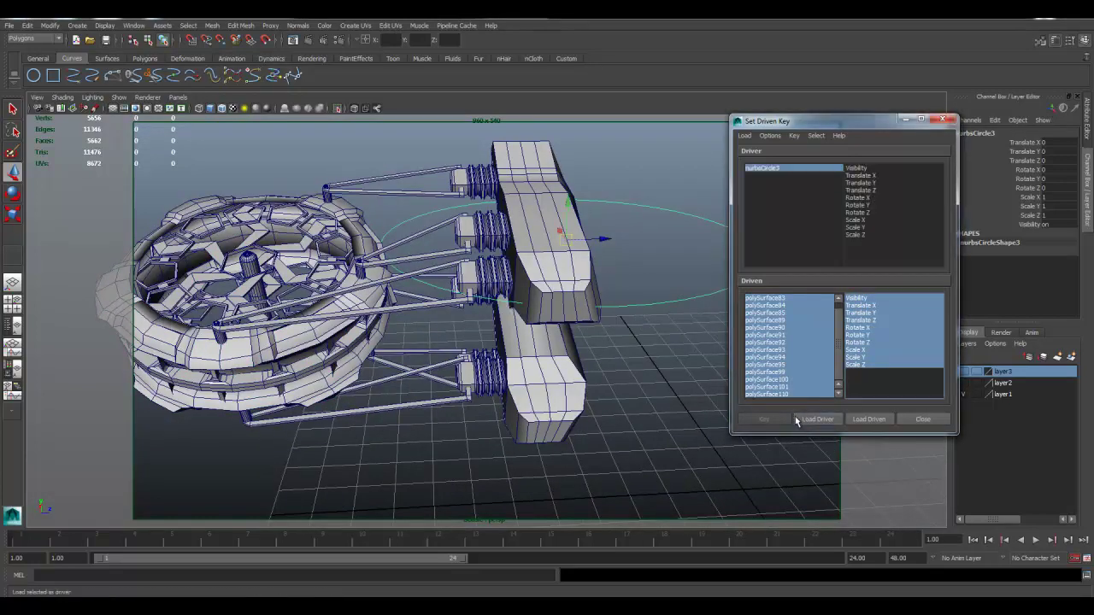
{"action": "left_click", "coordinate": [873, 205]}
{"action": "left_click", "coordinate": [873, 213]}
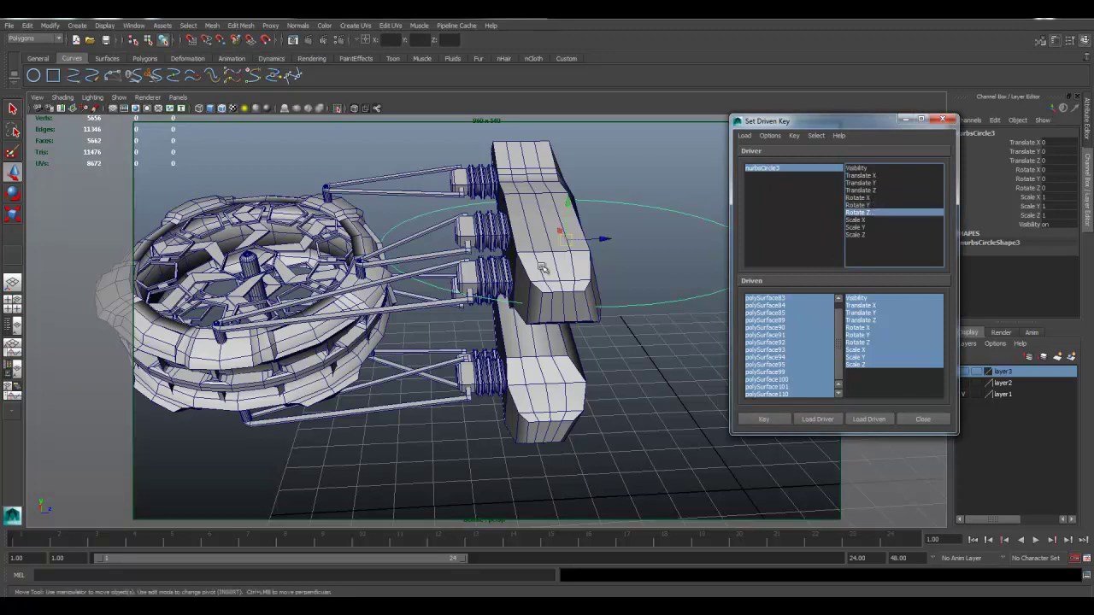
Test a small Z rotation of the circle, undo it, and key the driven pieces in the rest pose
{"action": "left_click_drag", "start_coordinate": [627, 259], "coordinate": [615, 271], "text": "alt"}
{"action": "middle_click_drag", "start_coordinate": [615, 271], "coordinate": [564, 284], "text": "alt"}
{"action": "key", "text": "e"}
{"action": "mouse_move", "coordinate": [539, 238]}
{"action": "left_mouse_down"}
{"action": "mouse_move", "coordinate": [538, 247]}
{"action": "mouse_move", "coordinate": [539, 229]}
{"action": "left_mouse_up"}
{"action": "key", "text": "ctrl+z"}
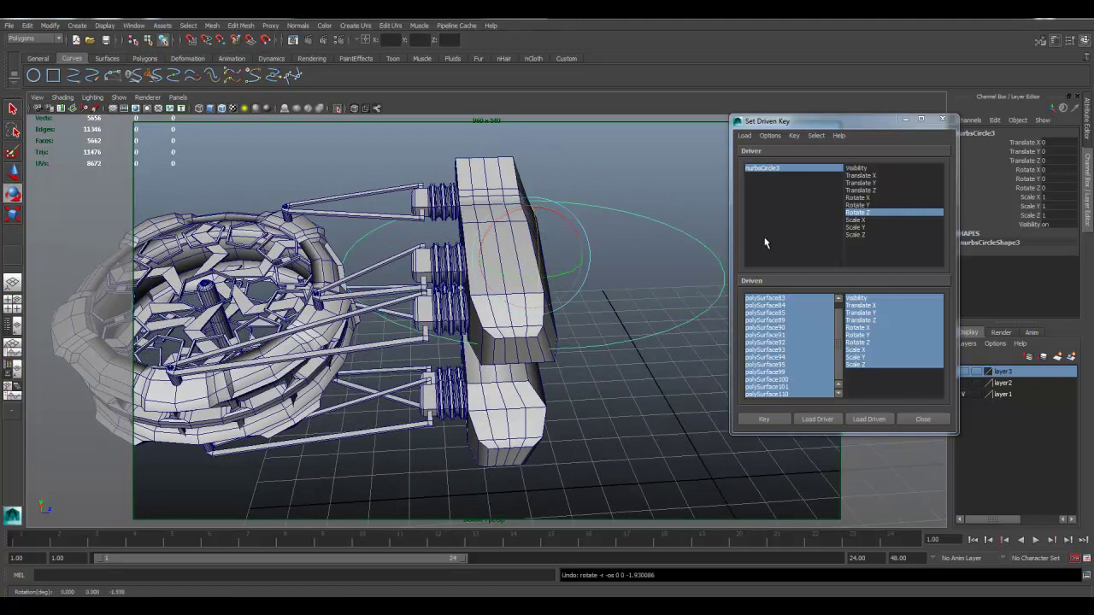
{"action": "left_click", "coordinate": [765, 419]}
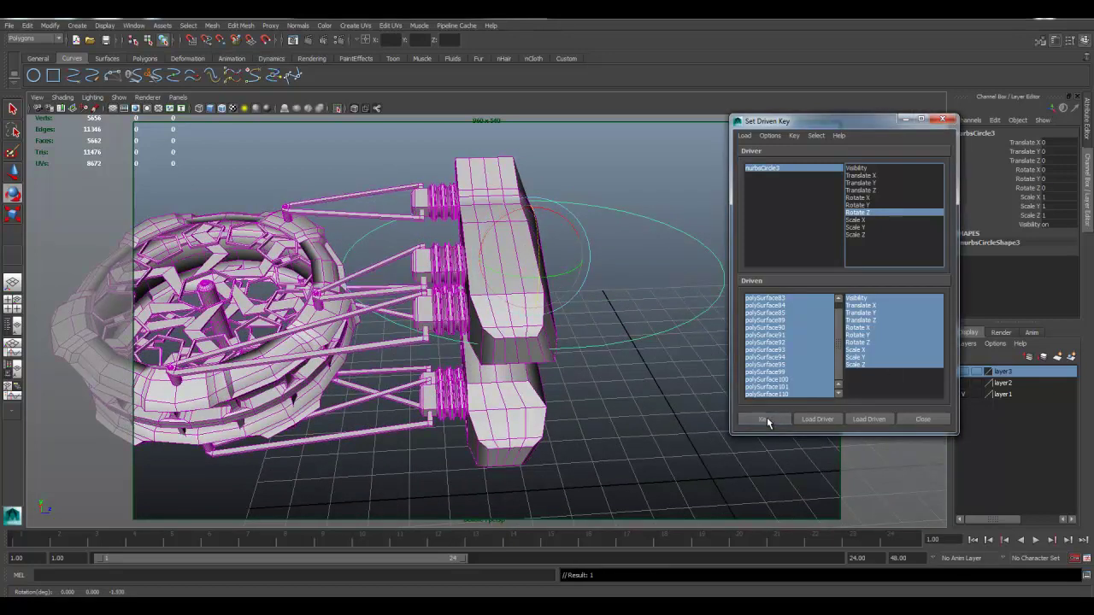
Rotate the circle and set its Rotate Z to -30
{"action": "left_click_drag", "start_coordinate": [558, 351], "coordinate": [609, 316], "text": "alt"}
{"action": "left_click_drag", "start_coordinate": [631, 351], "coordinate": [534, 348], "text": "alt"}
{"action": "left_click", "coordinate": [552, 394]}
{"action": "left_click_drag", "start_coordinate": [462, 267], "coordinate": [476, 239]}
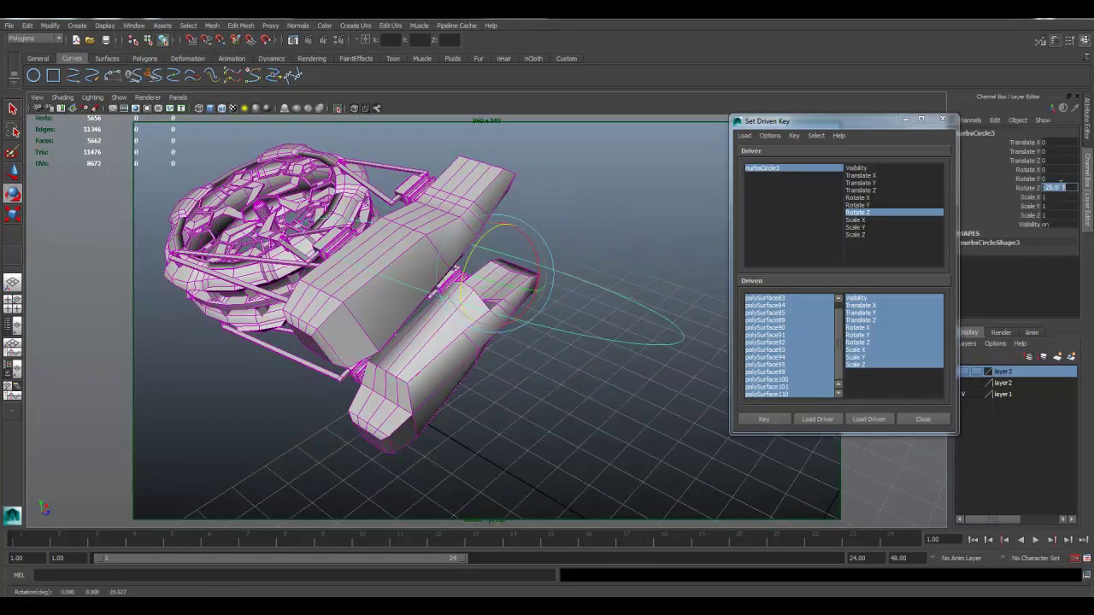
{"action": "key", "text": "Return"}
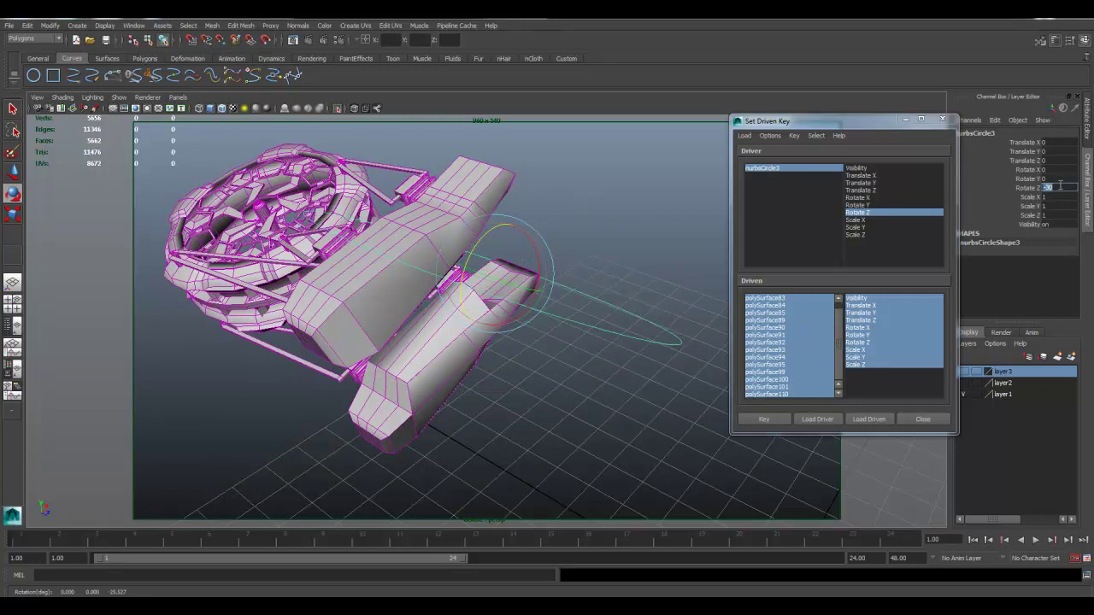
Try rotating the upper armor plate about Z by about -35 degrees and undo it
{"action": "left_click_drag", "start_coordinate": [475, 241], "coordinate": [583, 301], "text": "alt"}
{"action": "left_click", "coordinate": [606, 364]}
{"action": "left_click", "coordinate": [574, 306]}
{"action": "mouse_move", "coordinate": [583, 301]}
{"action": "middle_mouse_down", "text": "alt"}
{"action": "mouse_move", "coordinate": [592, 299]}
{"action": "mouse_move", "coordinate": [575, 282]}
{"action": "middle_mouse_up", "text": "alt"}
{"action": "left_click_drag", "start_coordinate": [575, 204], "coordinate": [562, 177]}
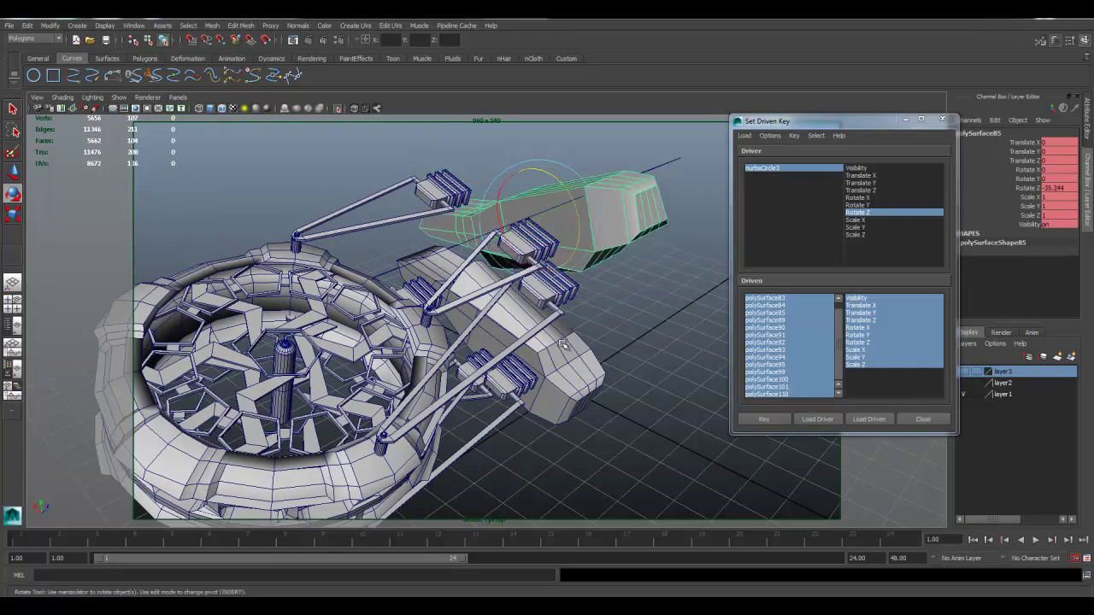
{"action": "left_click", "coordinate": [568, 297]}
{"action": "key", "text": "ctrl+z"}
{"action": "key", "text": "ctrl+z"}
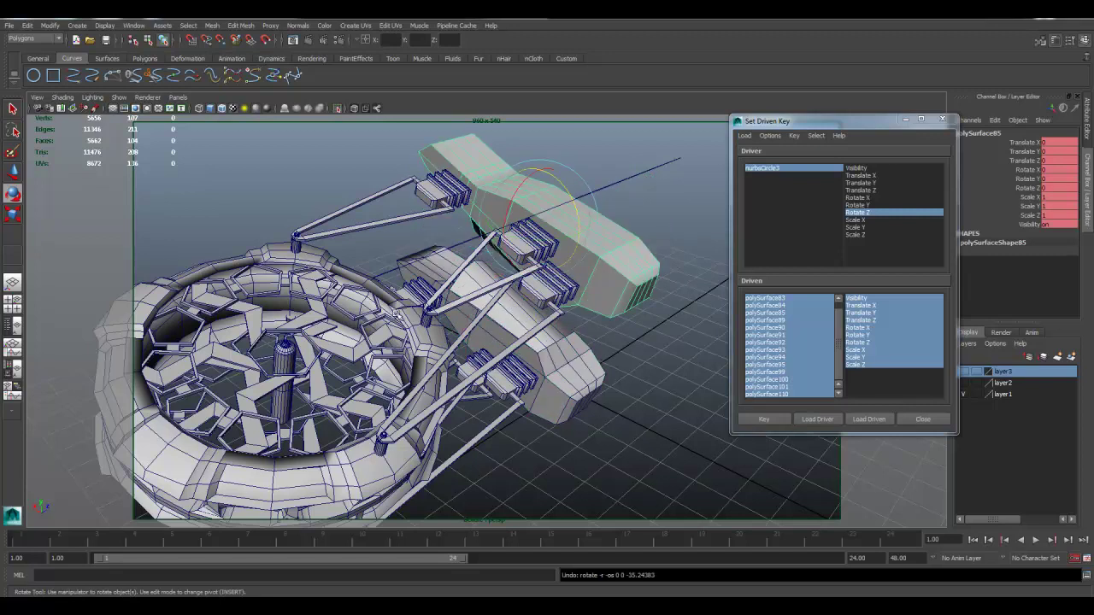
{"action": "left_click", "coordinate": [357, 297]}
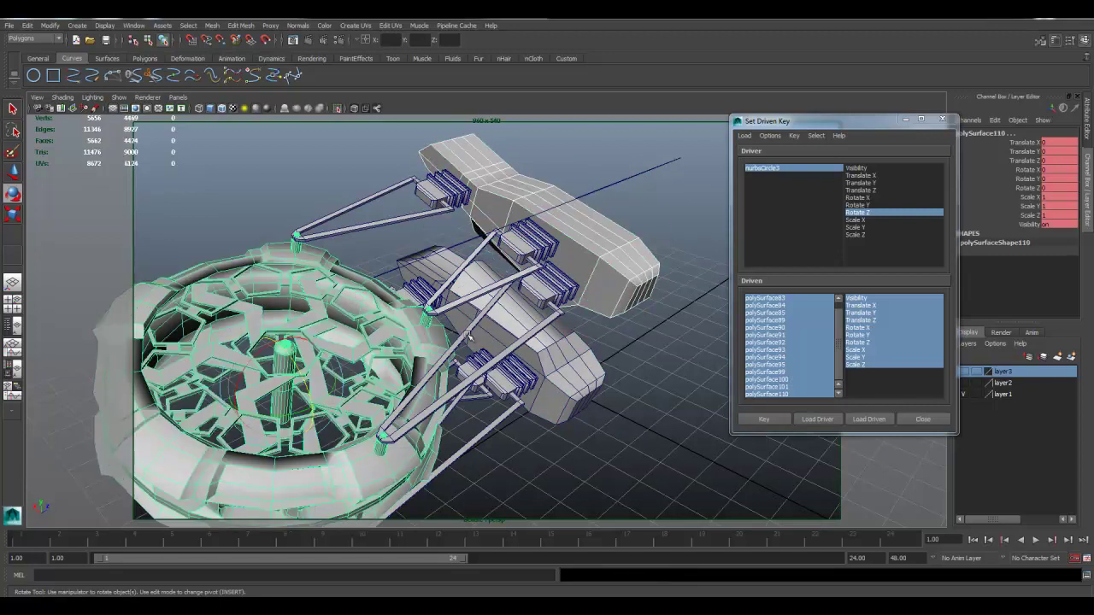
{"action": "left_click", "coordinate": [560, 369]}
{"action": "left_click_drag", "start_coordinate": [528, 304], "coordinate": [458, 239]}
{"action": "left_click", "coordinate": [416, 200]}
{"action": "key", "text": "q"}
Select the six ribbed housings on both armor plates and rotate them about Z to about -39 degrees
{"action": "left_click", "coordinate": [501, 192]}
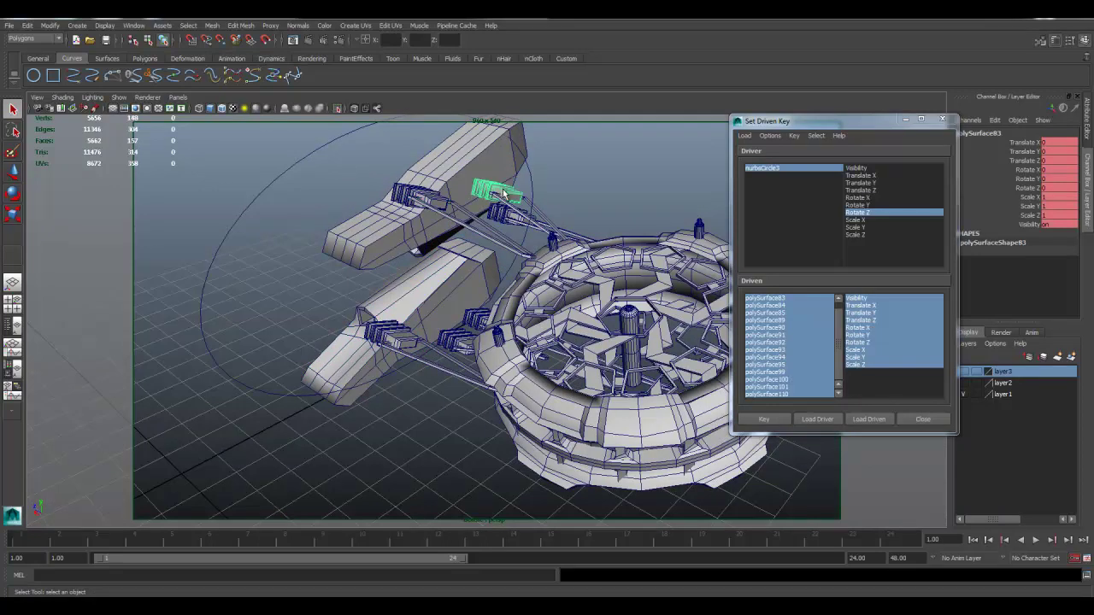
{"action": "left_click", "coordinate": [506, 221]}
{"action": "left_click", "coordinate": [490, 212]}
{"action": "left_click", "coordinate": [481, 190], "text": "shift"}
{"action": "left_click", "coordinate": [406, 198], "text": "shift"}
{"action": "left_click_drag", "start_coordinate": [408, 198], "coordinate": [489, 249], "text": "alt"}
{"action": "left_click", "coordinate": [477, 325], "text": "shift"}
{"action": "left_click_drag", "start_coordinate": [479, 329], "coordinate": [475, 350], "text": "alt"}
{"action": "left_click", "coordinate": [474, 350], "text": "shift"}
{"action": "left_click", "coordinate": [422, 361], "text": "shift"}
{"action": "key", "text": "e"}
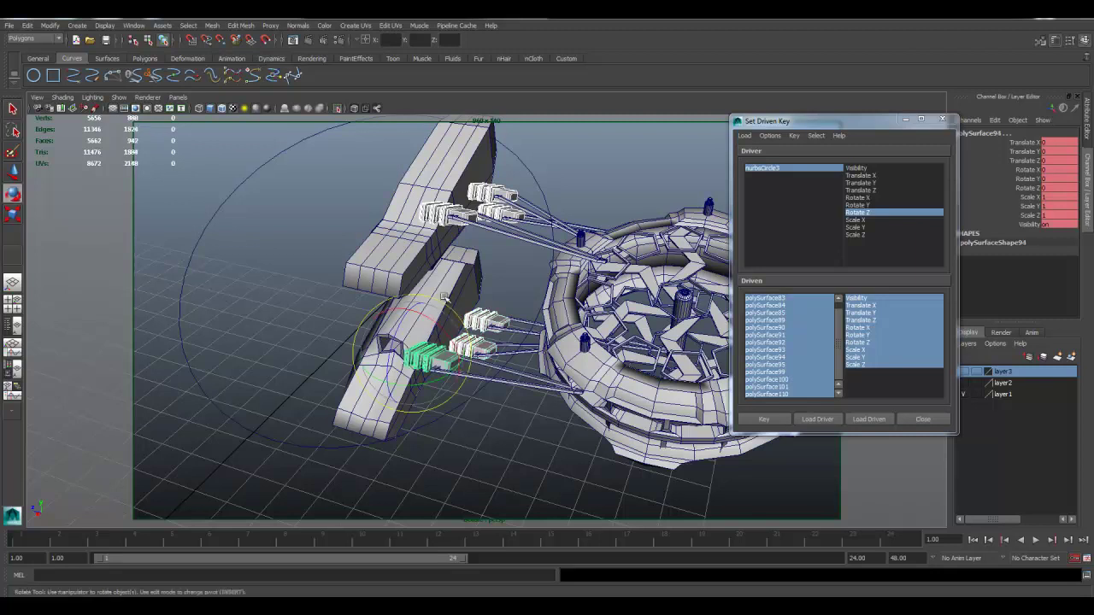
{"action": "mouse_move", "coordinate": [393, 335]}
{"action": "left_mouse_down"}
{"action": "mouse_move", "coordinate": [389, 373]}
{"action": "mouse_move", "coordinate": [364, 343]}
{"action": "mouse_move", "coordinate": [386, 353]}
{"action": "left_mouse_up"}
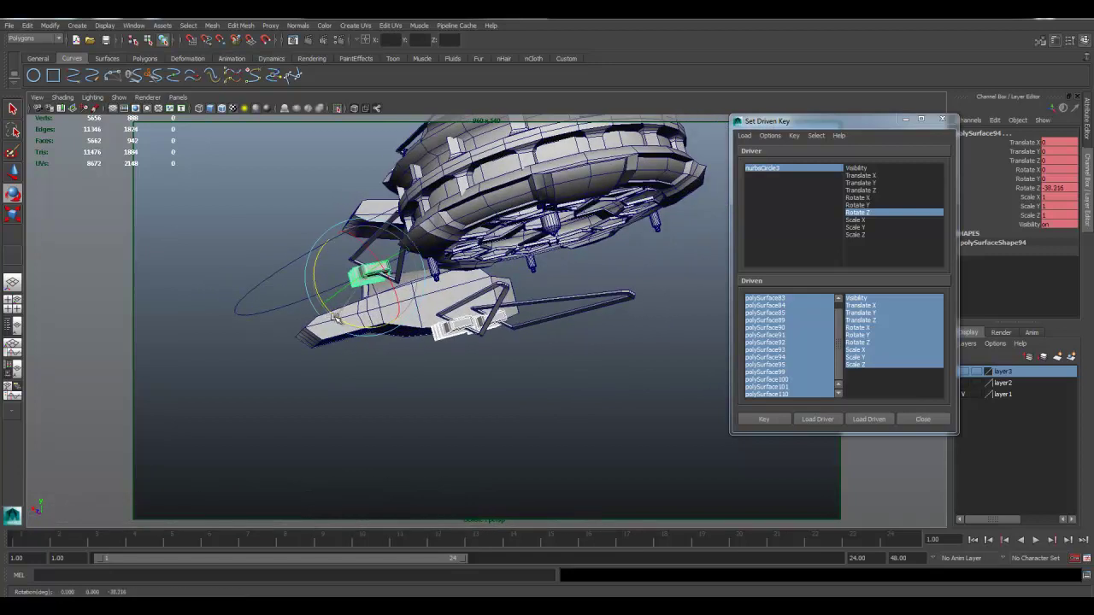
{"action": "left_click", "coordinate": [351, 345]}
Reposition the front and middle housings on the lower armor plate, offsetting the middle one about 0.47 in X and 0.43 in Y
{"action": "left_click", "coordinate": [364, 275]}
{"action": "left_click_drag", "start_coordinate": [364, 275], "coordinate": [327, 318], "text": "alt"}
{"action": "key", "text": "w"}
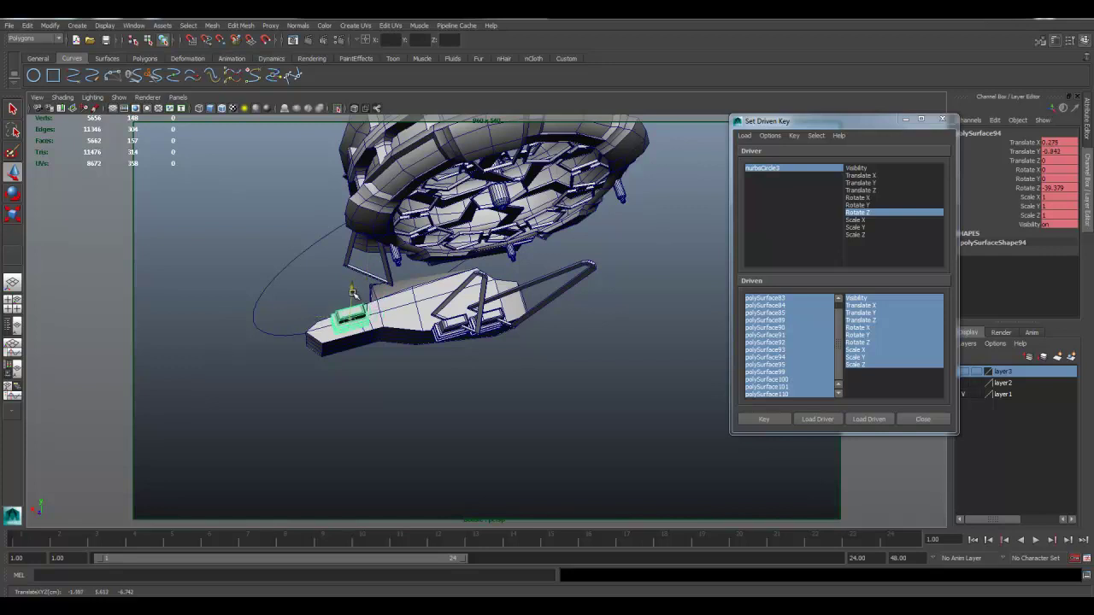
{"action": "left_click", "coordinate": [445, 329]}
{"action": "left_click_drag", "start_coordinate": [420, 324], "coordinate": [401, 321]}
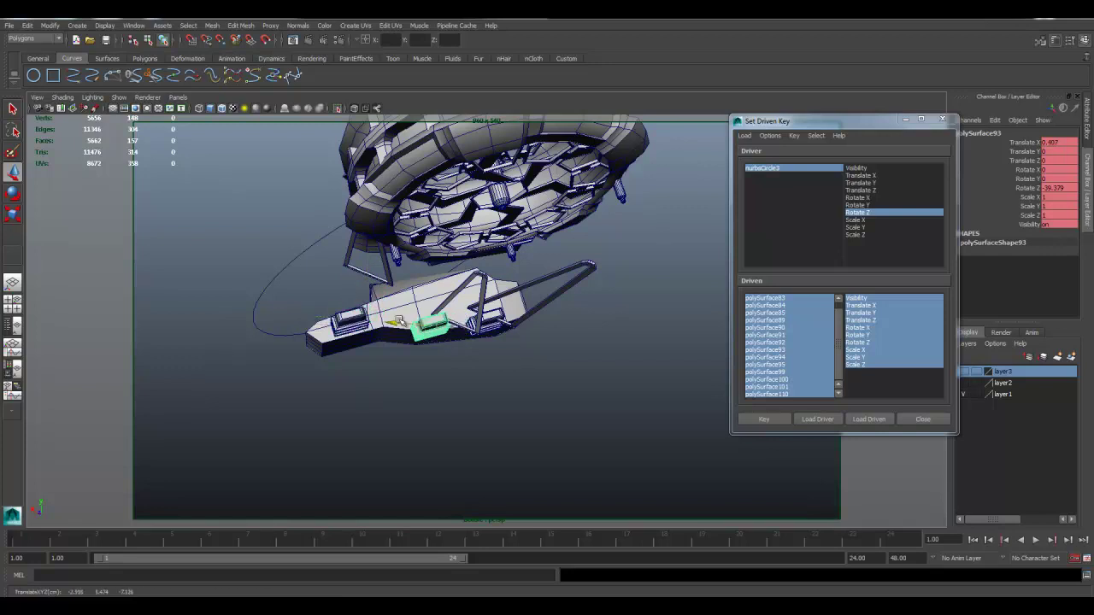
{"action": "left_click_drag", "start_coordinate": [433, 288], "coordinate": [441, 267]}
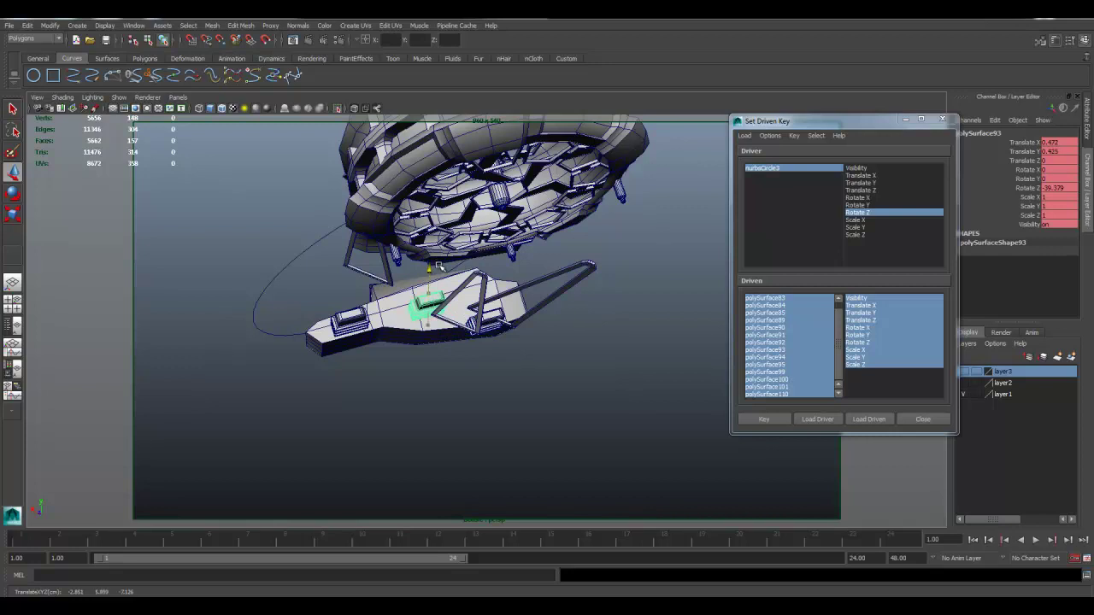
Move the rear housing on the lower armor plate in X and Y to line it up with the other two
{"action": "left_click", "coordinate": [489, 322]}
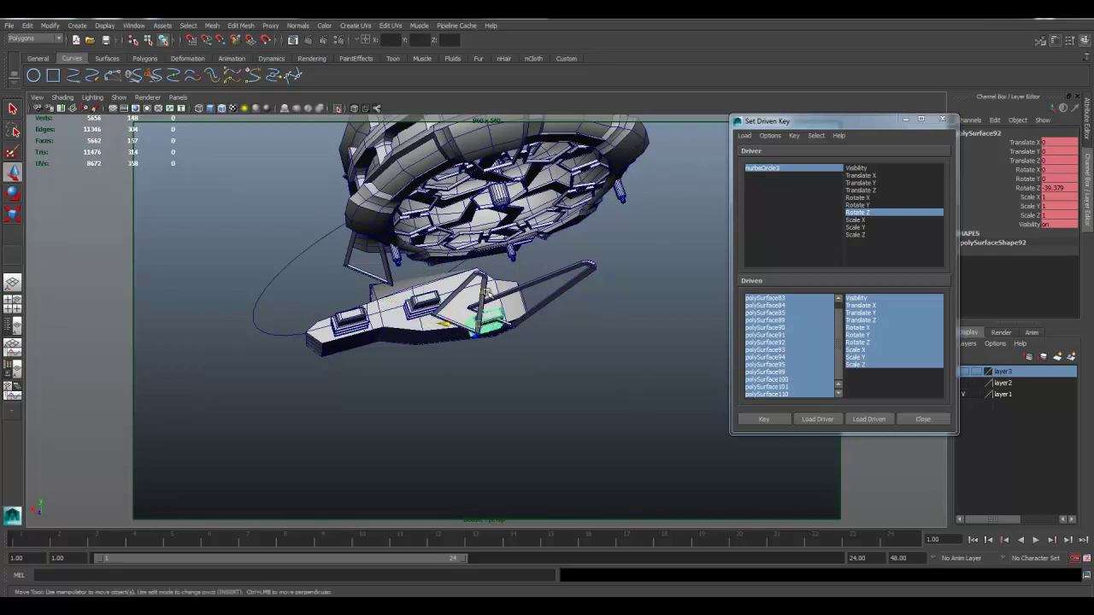
{"action": "left_click_drag", "start_coordinate": [487, 294], "coordinate": [484, 269]}
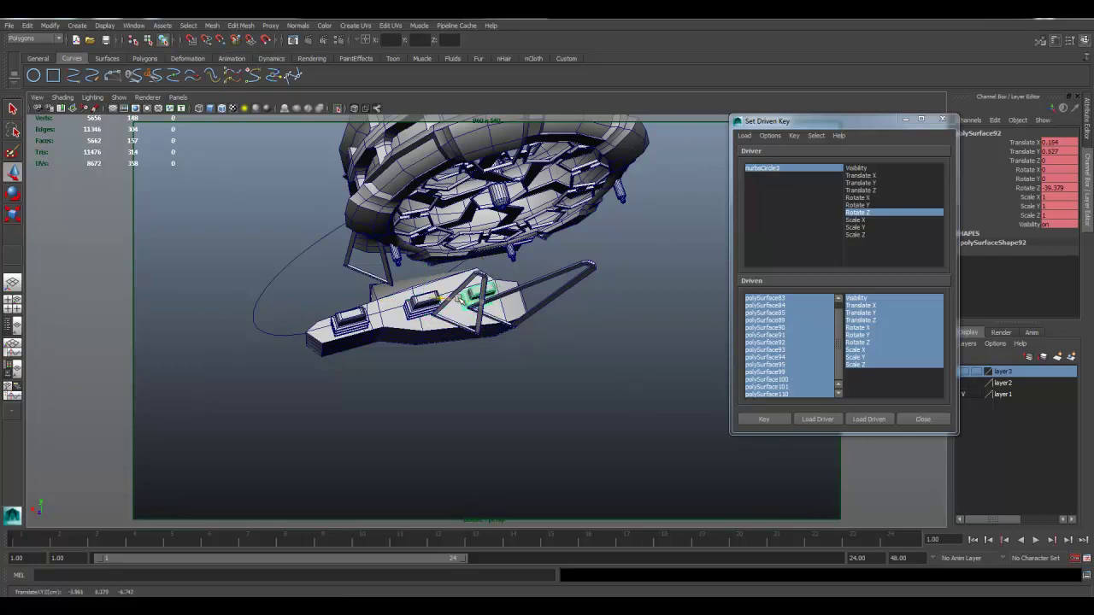
{"action": "left_click", "coordinate": [477, 275]}
{"action": "key", "text": "ctrl+z"}
{"action": "left_click_drag", "start_coordinate": [477, 272], "coordinate": [444, 267]}
Reposition the front and middle housings on the upper armor plate in X and Y to fit its surface
{"action": "left_click", "coordinate": [403, 217]}
{"action": "left_click_drag", "start_coordinate": [403, 217], "coordinate": [364, 224], "text": "alt"}
{"action": "left_click_drag", "start_coordinate": [377, 169], "coordinate": [374, 240]}
{"action": "key", "text": "e"}
{"action": "key", "text": "w"}
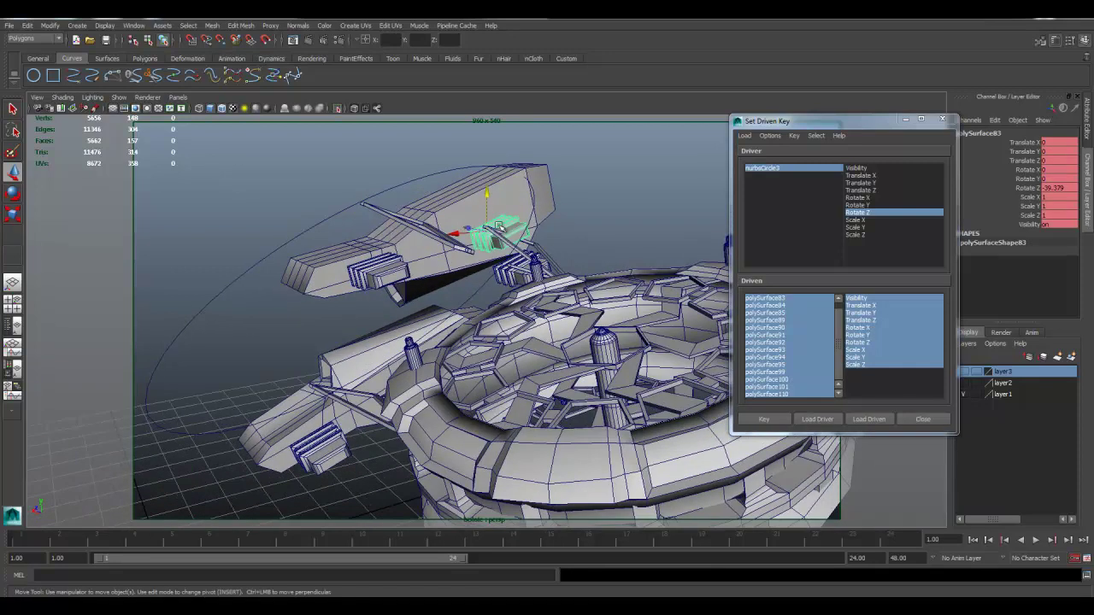
{"action": "left_click_drag", "start_coordinate": [487, 198], "coordinate": [487, 181]}
{"action": "left_click_drag", "start_coordinate": [455, 214], "coordinate": [437, 215]}
Move the upper plate's rear housing to about 0.45 in Translate Y and rotate it about Z to about -29 degrees
{"action": "left_click", "coordinate": [506, 281]}
{"action": "left_click_drag", "start_coordinate": [514, 236], "coordinate": [517, 202]}
{"action": "left_click_drag", "start_coordinate": [495, 241], "coordinate": [481, 244]}
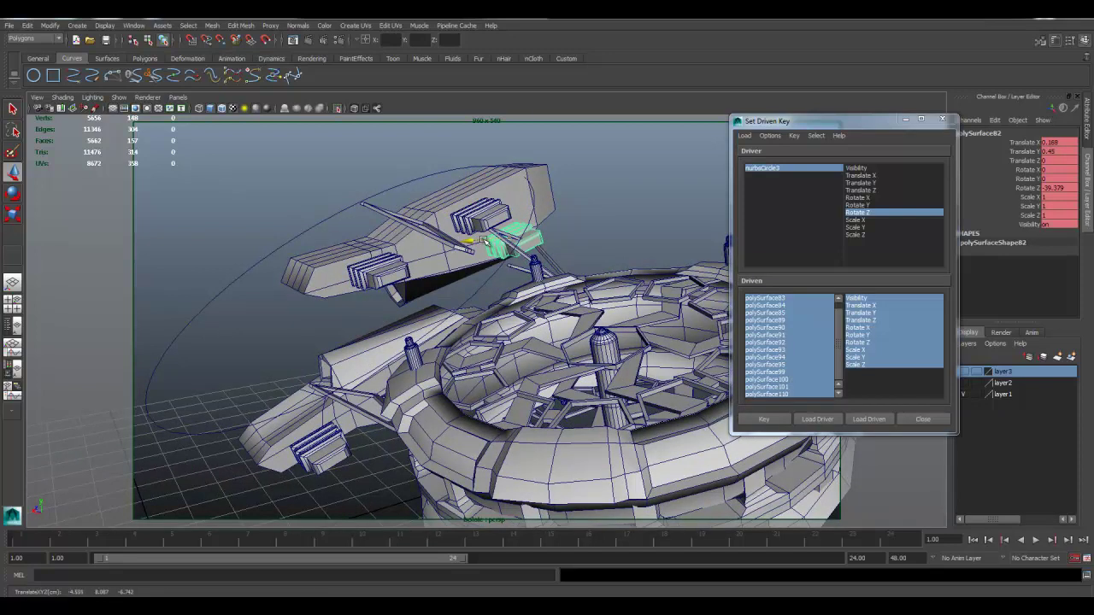
{"action": "key", "text": "e"}
{"action": "key", "text": "w"}
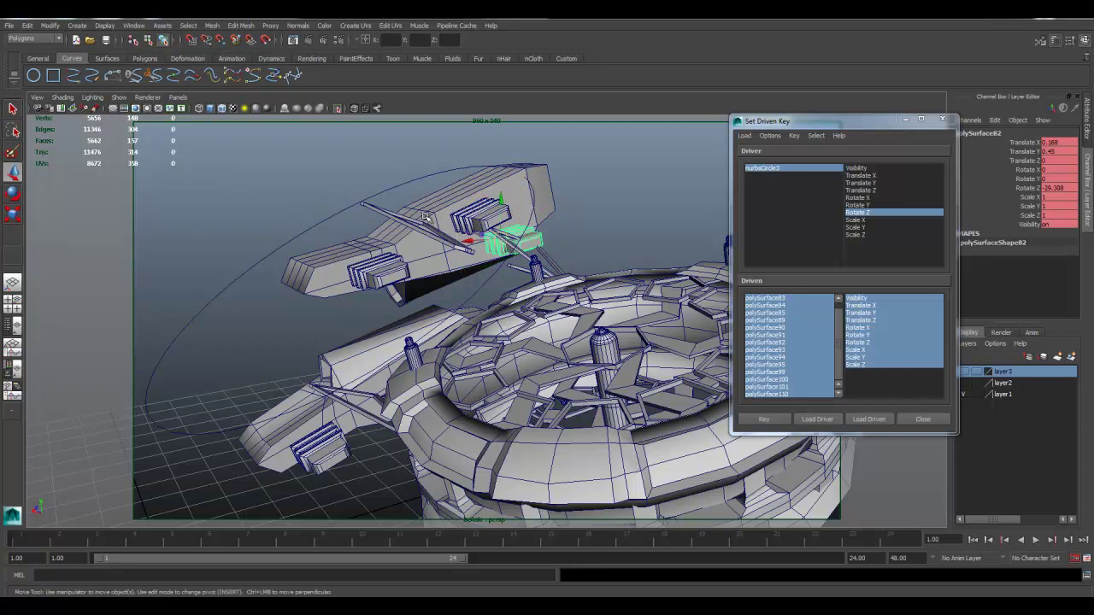
Move the upper plate's middle housing to about 0.24 in Translate Y and rotate it about Z to about -32 degrees
{"action": "left_click", "coordinate": [464, 218]}
{"action": "left_click_drag", "start_coordinate": [470, 198], "coordinate": [472, 193]}
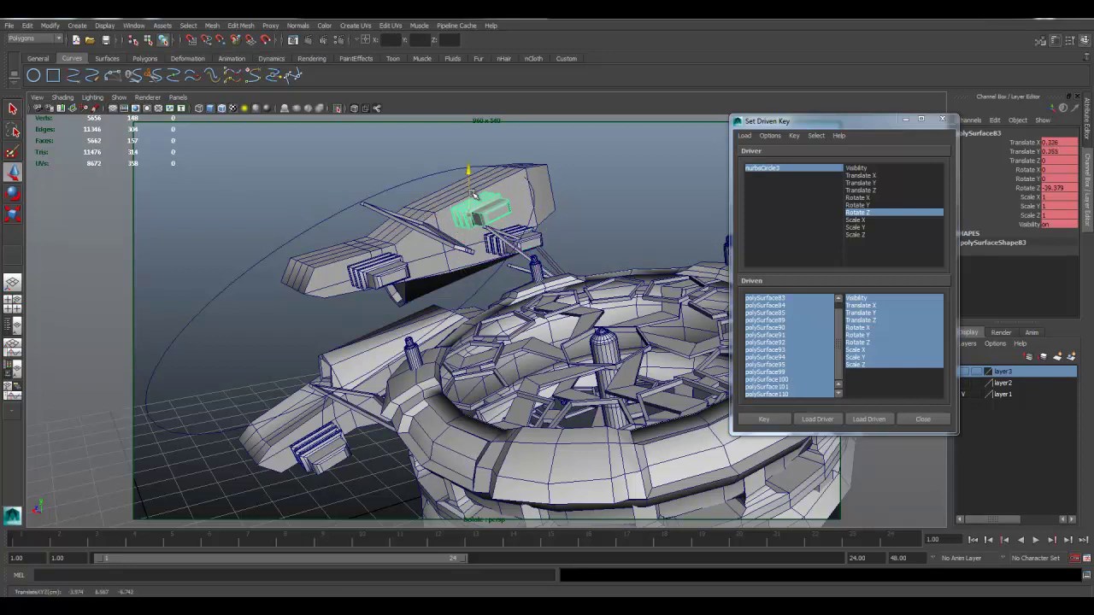
{"action": "key", "text": "e"}
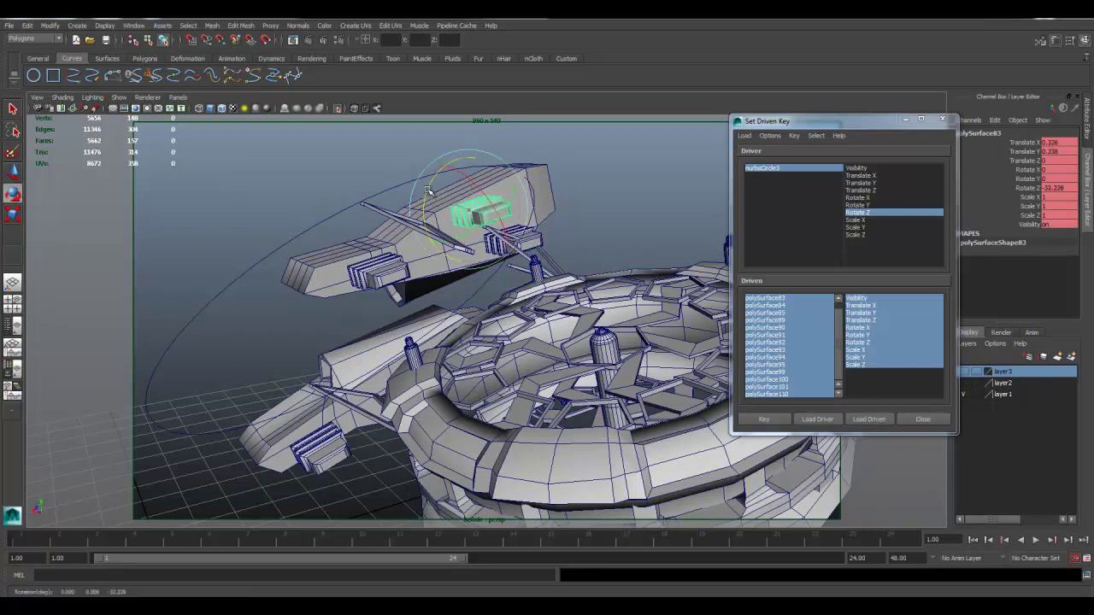
{"action": "left_click", "coordinate": [381, 264]}
{"action": "left_click_drag", "start_coordinate": [359, 295], "coordinate": [315, 270], "text": "alt"}
{"action": "left_click", "coordinate": [532, 236]}
{"action": "left_click", "coordinate": [497, 243]}
{"action": "left_click_drag", "start_coordinate": [489, 376], "coordinate": [448, 288], "text": "alt"}
Move the lower plate's front housing to about -0.82 in Translate Y so it sits on the plate surface
{"action": "left_click", "coordinate": [333, 352]}
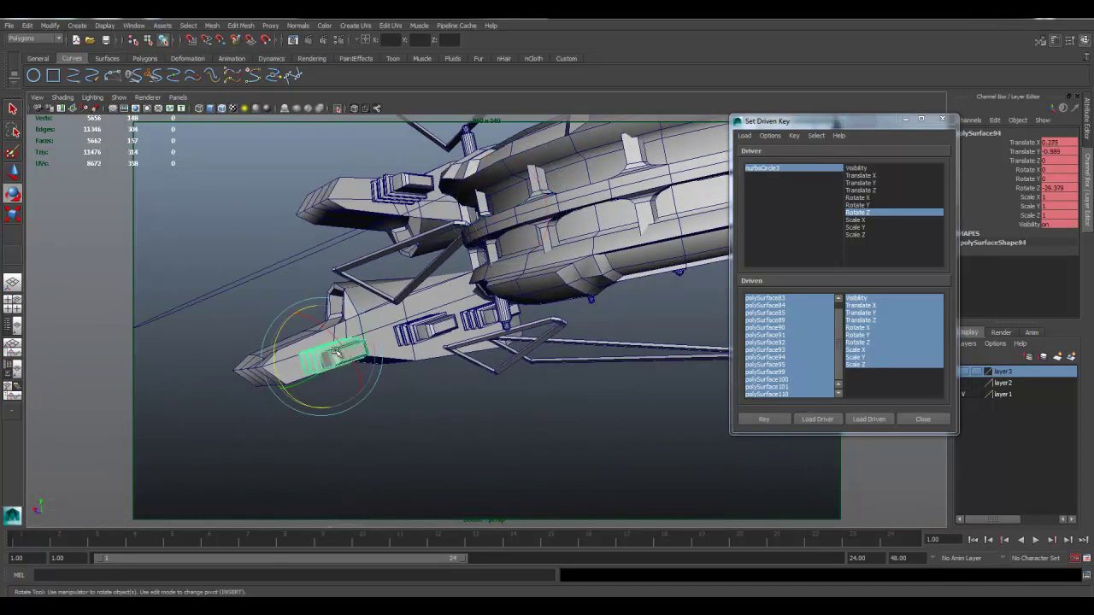
{"action": "key", "text": "w"}
{"action": "left_click_drag", "start_coordinate": [326, 327], "coordinate": [325, 320]}
{"action": "left_click", "coordinate": [429, 323]}
{"action": "left_click_drag", "start_coordinate": [429, 323], "coordinate": [459, 285], "text": "alt"}
Place the pivot of the lower plate's front strut at its plate-side crossbar
{"action": "left_click", "coordinate": [508, 333]}
{"action": "left_click", "coordinate": [513, 338]}
{"action": "left_click_drag", "start_coordinate": [513, 338], "coordinate": [505, 336], "text": "alt"}
{"action": "middle_click_drag", "start_coordinate": [505, 336], "coordinate": [485, 312], "text": "alt"}
{"action": "left_click_drag", "start_coordinate": [485, 312], "coordinate": [456, 351], "text": "alt"}
{"action": "middle_click_drag", "start_coordinate": [421, 352], "coordinate": [425, 351]}
{"action": "key", "text": "Insert"}
{"action": "middle_click_drag", "start_coordinate": [477, 376], "coordinate": [457, 293], "text": "alt"}
{"action": "left_click_drag", "start_coordinate": [457, 293], "coordinate": [422, 253], "text": "alt"}
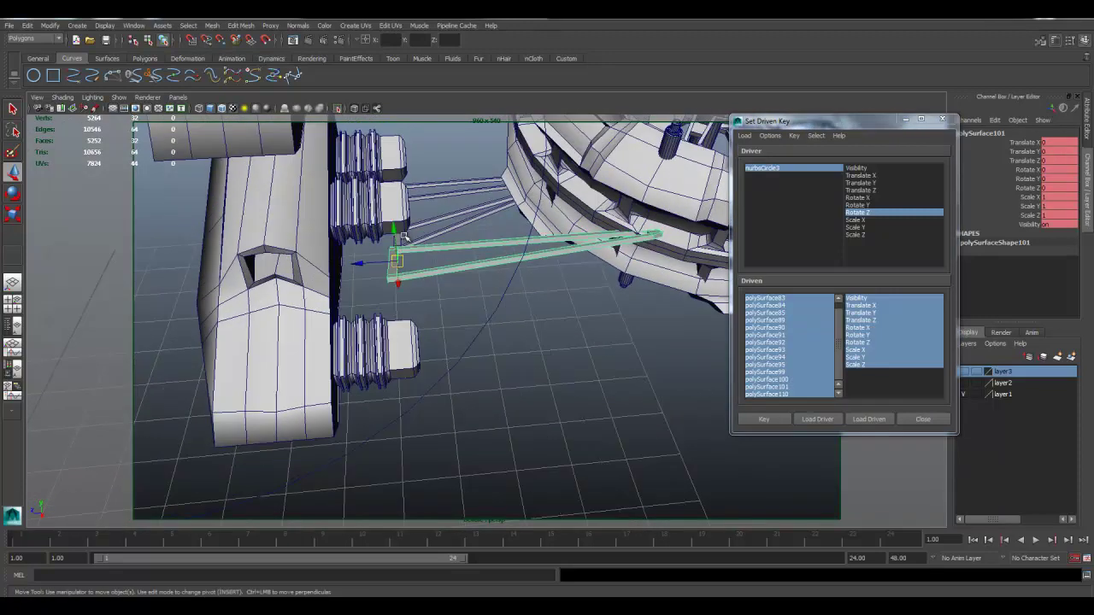
Move the lower front strut to about 0.29 in X and -0.8 in Y, and rotate it about -19 degrees in Y and -38 in Z
{"action": "middle_click_drag", "start_coordinate": [416, 341], "coordinate": [405, 334]}
{"action": "key", "text": "e"}
{"action": "left_click_drag", "start_coordinate": [410, 339], "coordinate": [411, 295]}
{"action": "key", "text": "w"}
{"action": "left_click_drag", "start_coordinate": [405, 235], "coordinate": [405, 246]}
{"action": "key", "text": "e"}
{"action": "left_click_drag", "start_coordinate": [404, 283], "coordinate": [427, 313]}
{"action": "left_click_drag", "start_coordinate": [437, 240], "coordinate": [445, 245]}
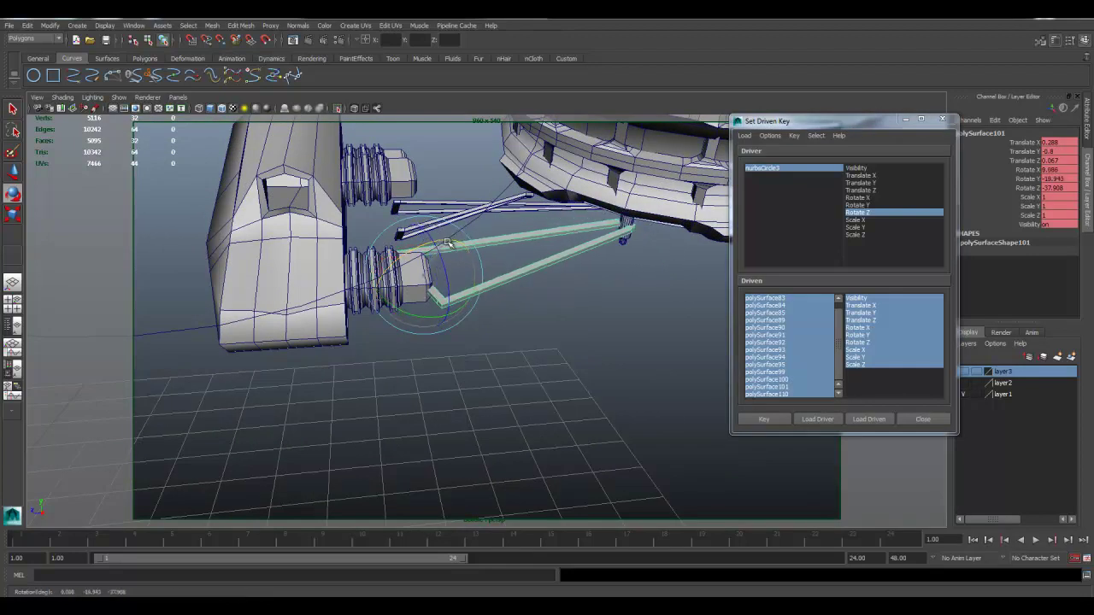
Adjust the lower front strut to about 0.01 in Translate Z and rotate it to about 14, -18 and -37 degrees in X, Y and Z
{"action": "key", "text": "w"}
{"action": "left_click_drag", "start_coordinate": [413, 278], "coordinate": [405, 316]}
{"action": "key", "text": "e"}
{"action": "left_click_drag", "start_coordinate": [405, 249], "coordinate": [411, 249]}
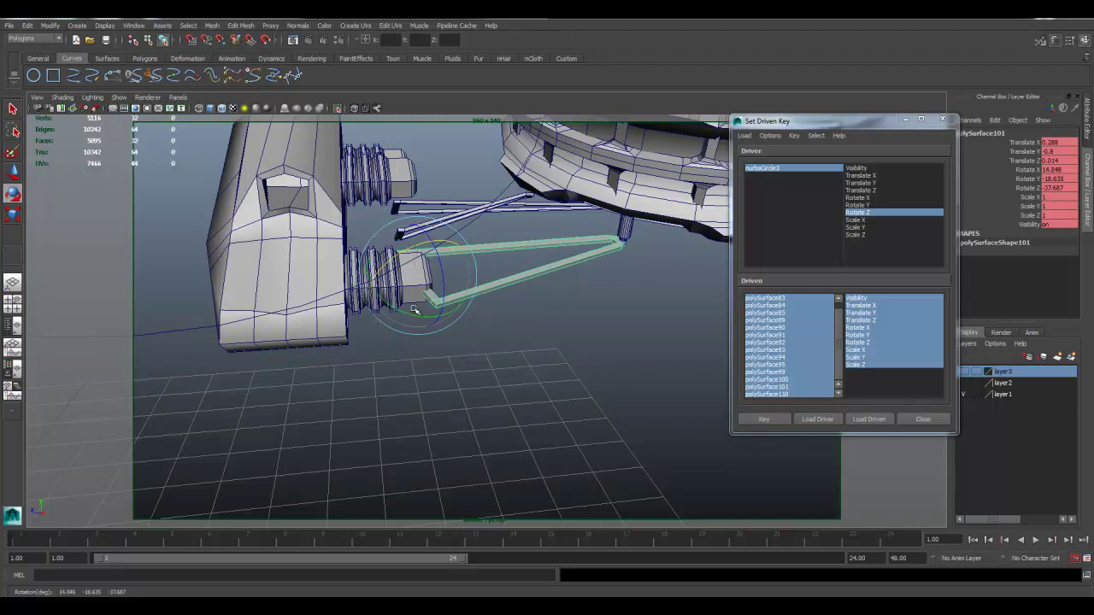
{"action": "left_click_drag", "start_coordinate": [410, 314], "coordinate": [385, 292]}
{"action": "right_click_drag", "start_coordinate": [385, 293], "coordinate": [444, 342], "text": "alt"}
{"action": "middle_click_drag", "start_coordinate": [411, 376], "coordinate": [391, 389], "text": "alt"}
Scale the lower plate's front housing outward along its depth to reach the strut's crossbar
{"action": "key", "text": "q"}
{"action": "left_click", "coordinate": [397, 449]}
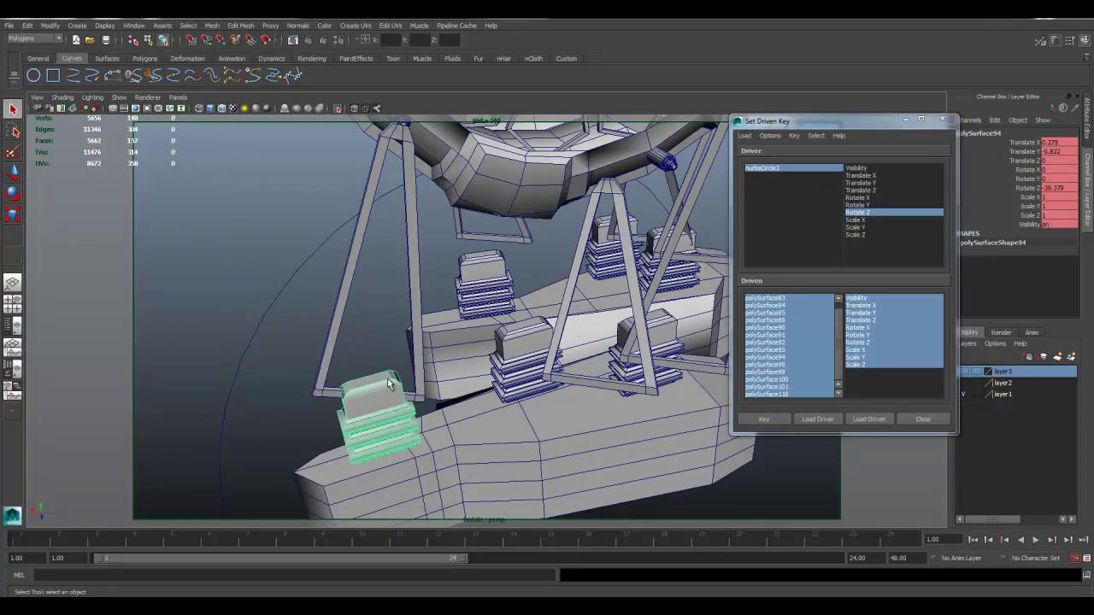
{"action": "key", "text": "r"}
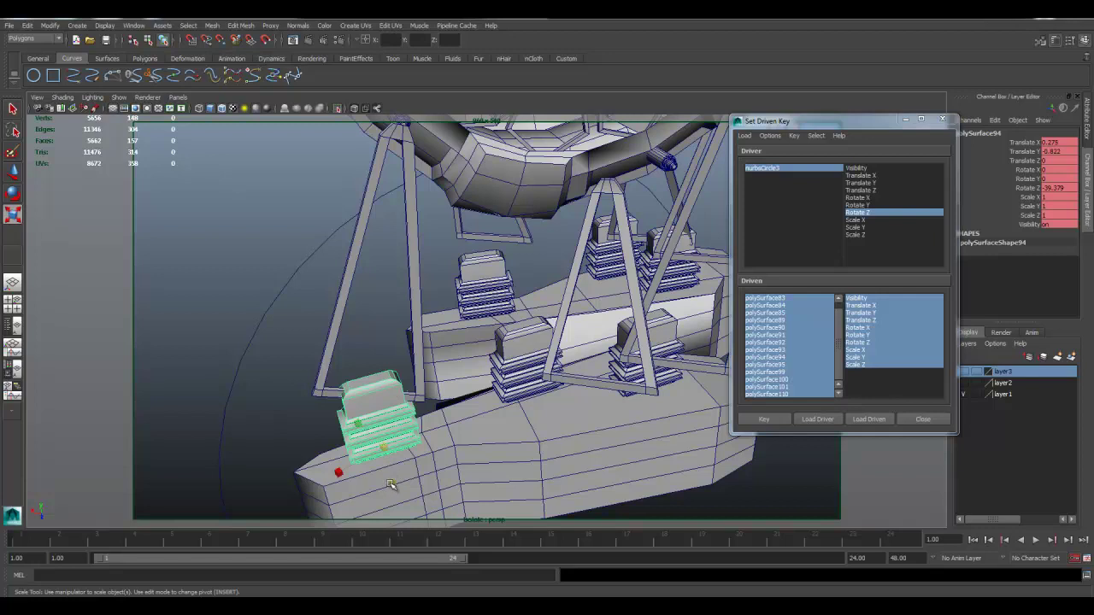
{"action": "left_click_drag", "start_coordinate": [390, 485], "coordinate": [399, 485]}
Shift the lower front strut to about 0.26 in X and 0.07 in Z, and fine-tune its rotation against the housing and wheel mount
{"action": "left_click", "coordinate": [425, 386]}
{"action": "key", "text": "w"}
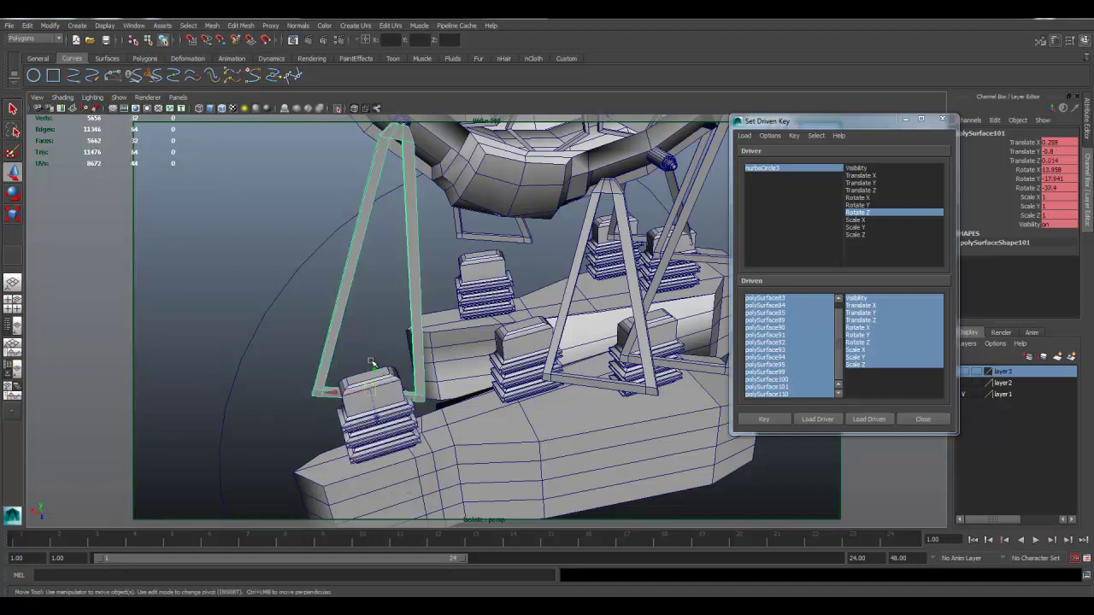
{"action": "mouse_move", "coordinate": [371, 412]}
{"action": "left_mouse_down"}
{"action": "mouse_move", "coordinate": [379, 420]}
{"action": "mouse_move", "coordinate": [379, 404]}
{"action": "mouse_move", "coordinate": [351, 404]}
{"action": "left_mouse_up"}
{"action": "key", "text": "e"}
{"action": "left_click_drag", "start_coordinate": [425, 400], "coordinate": [475, 444], "text": "alt"}
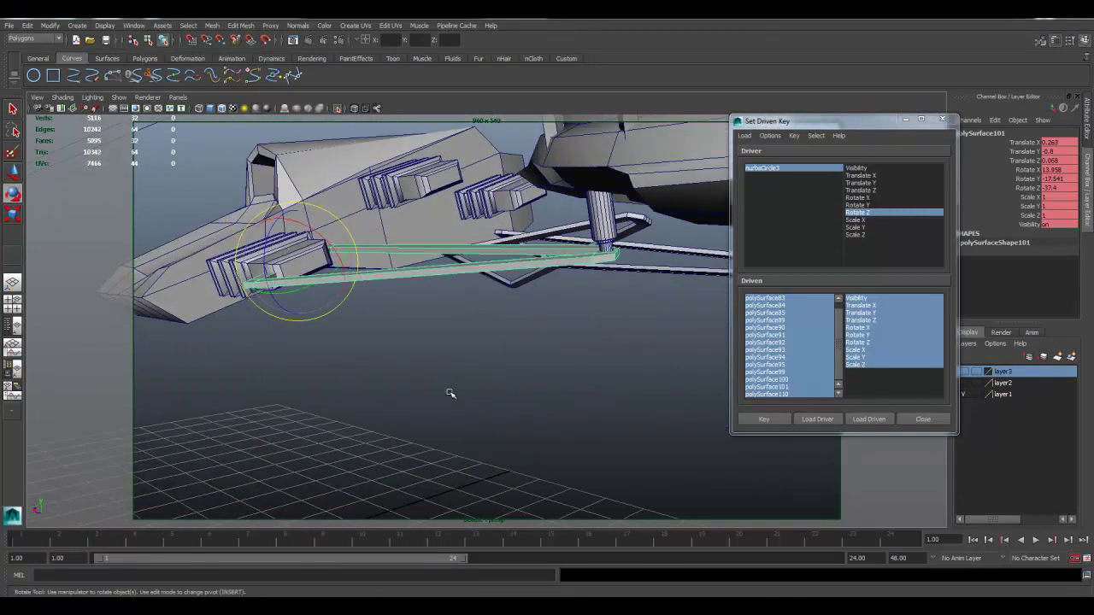
{"action": "left_click_drag", "start_coordinate": [329, 244], "coordinate": [327, 317]}
{"action": "left_click_drag", "start_coordinate": [309, 226], "coordinate": [236, 224], "text": "alt"}
{"action": "left_click_drag", "start_coordinate": [374, 314], "coordinate": [373, 315]}
{"action": "middle_click_drag", "start_coordinate": [585, 266], "coordinate": [537, 305], "text": "alt"}
{"action": "left_click_drag", "start_coordinate": [537, 306], "coordinate": [546, 309], "text": "alt"}
Place the pivot of the lower plate's middle strut at its plate-side crossbar
{"action": "left_click", "coordinate": [516, 294]}
{"action": "left_click_drag", "start_coordinate": [511, 277], "coordinate": [420, 366], "text": "alt"}
{"action": "middle_click_drag", "start_coordinate": [416, 354], "coordinate": [428, 363]}
{"action": "key", "text": "Insert"}
{"action": "left_click_drag", "start_coordinate": [413, 284], "coordinate": [399, 275], "text": "alt"}
{"action": "middle_click_drag", "start_coordinate": [399, 275], "coordinate": [399, 272]}
{"action": "key", "text": "ctrl+z"}
{"action": "key", "text": "w"}
{"action": "key", "text": "e"}
Move the lower middle strut to about 0.5, 0.37 and 0.1 in X, Y and Z, and rotate it to about 19, -28 and -50 degrees
{"action": "left_click_drag", "start_coordinate": [363, 286], "coordinate": [425, 399]}
{"action": "key", "text": "w"}
{"action": "key", "text": "e"}
{"action": "key", "text": "w"}
{"action": "left_click", "coordinate": [450, 368]}
{"action": "left_click_drag", "start_coordinate": [429, 332], "coordinate": [455, 365]}
{"action": "left_click", "coordinate": [486, 455]}
{"action": "left_click", "coordinate": [459, 354]}
{"action": "key", "text": "e"}
{"action": "left_click_drag", "start_coordinate": [457, 362], "coordinate": [442, 318], "text": "alt"}
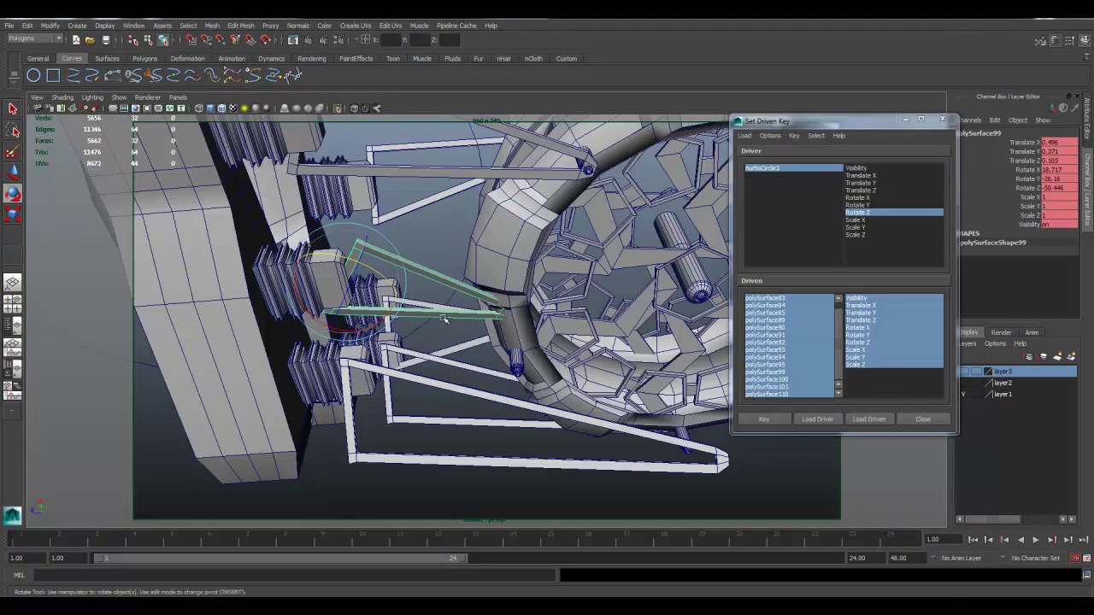
{"action": "left_click_drag", "start_coordinate": [387, 283], "coordinate": [373, 283]}
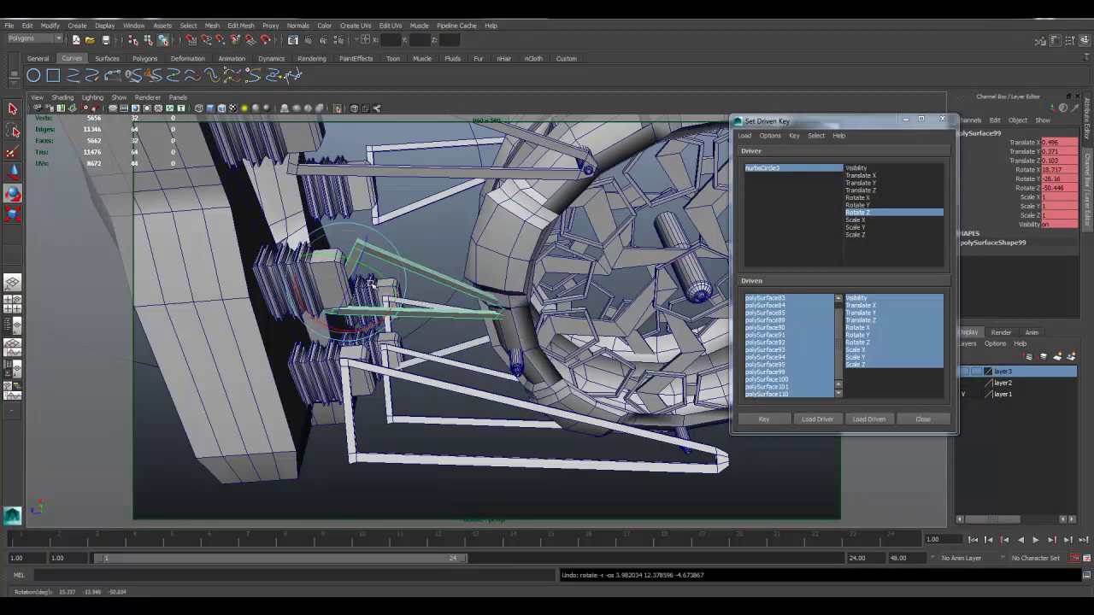
Scale the lower plate's middle housing along Z to about 1.43
{"action": "left_click", "coordinate": [282, 312]}
{"action": "key", "text": "r"}
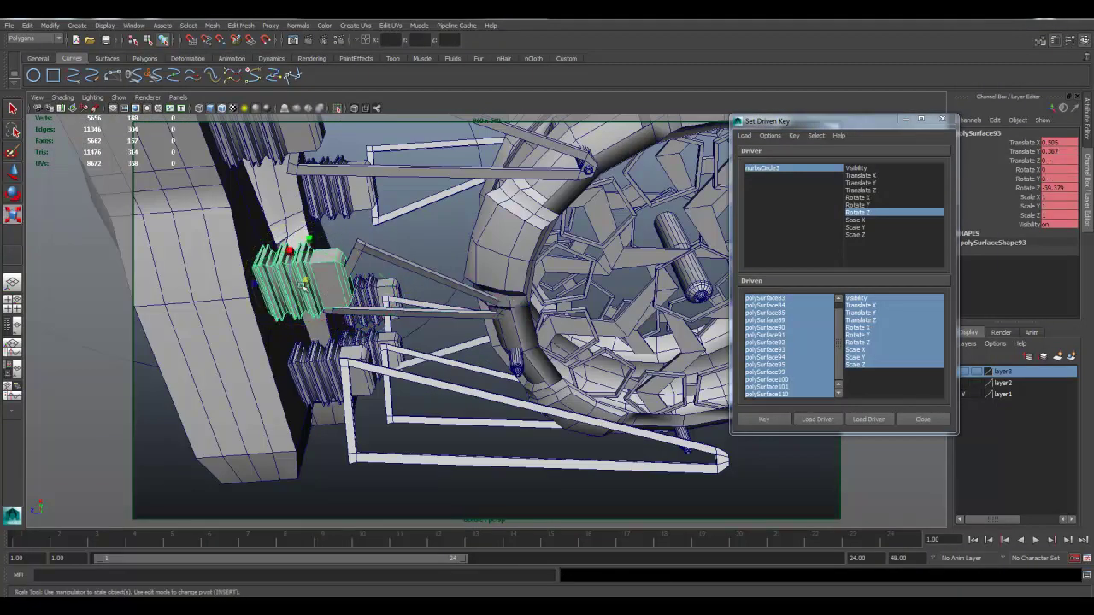
{"action": "left_click_drag", "start_coordinate": [257, 285], "coordinate": [249, 284]}
{"action": "key", "text": "ctrl+z"}
{"action": "middle_click_drag", "start_coordinate": [275, 301], "coordinate": [304, 311], "text": "alt"}
{"action": "key", "text": "Insert"}
{"action": "key", "text": "Insert"}
{"action": "left_click_drag", "start_coordinate": [243, 306], "coordinate": [220, 307]}
Rotate the lower middle strut to about 24, -27 and -56 degrees in X, Y and Z
{"action": "left_click", "coordinate": [446, 285]}
{"action": "left_click_drag", "start_coordinate": [446, 286], "coordinate": [342, 324], "text": "alt"}
{"action": "key", "text": "e"}
{"action": "left_click_drag", "start_coordinate": [463, 397], "coordinate": [460, 407]}
{"action": "left_click_drag", "start_coordinate": [474, 399], "coordinate": [465, 400]}
Move the lower middle housing and its strut together along X until the strut tip meets the wheel mount
{"action": "key", "text": "q"}
{"action": "left_click", "coordinate": [469, 471], "text": "shift"}
{"action": "key", "text": "w"}
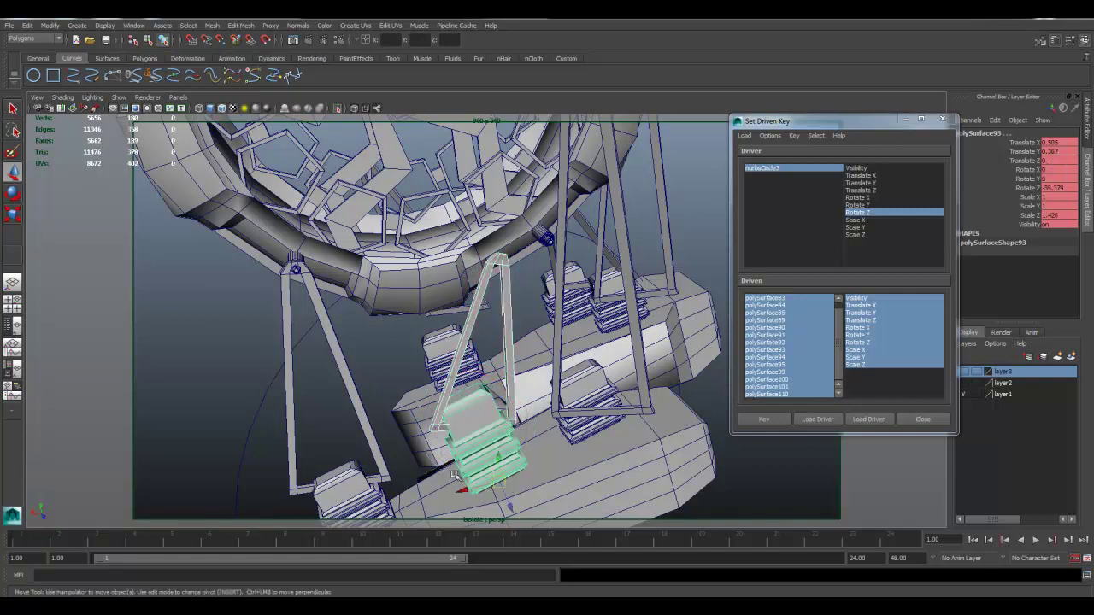
{"action": "left_click_drag", "start_coordinate": [464, 490], "coordinate": [503, 483]}
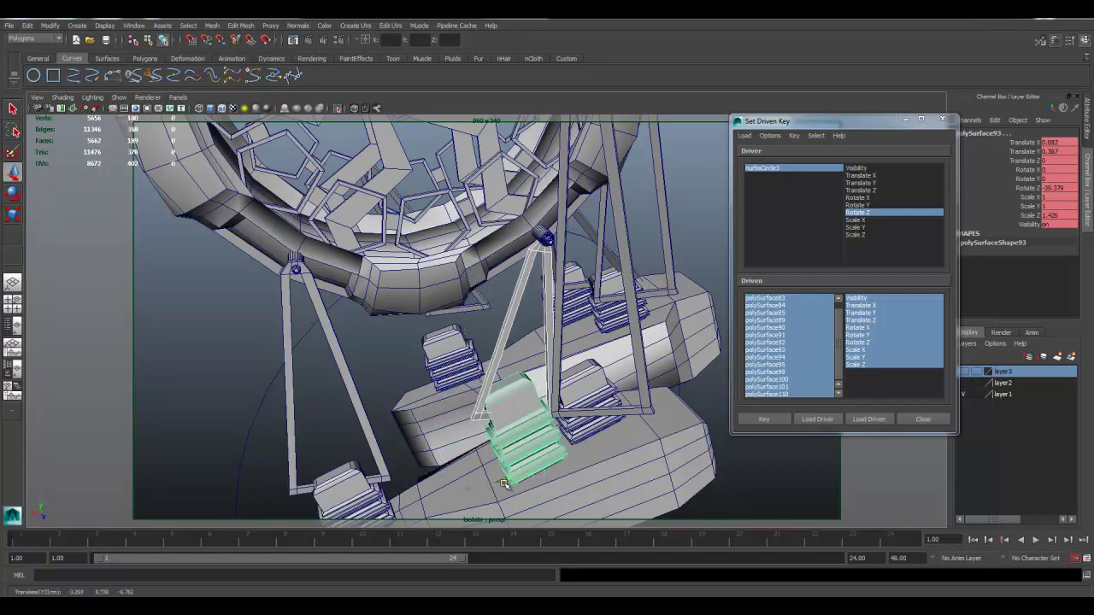
Refine the lower middle strut's rotation so it lines up between the middle housing and the wheel mount
{"action": "left_click", "coordinate": [501, 347]}
{"action": "key", "text": "e"}
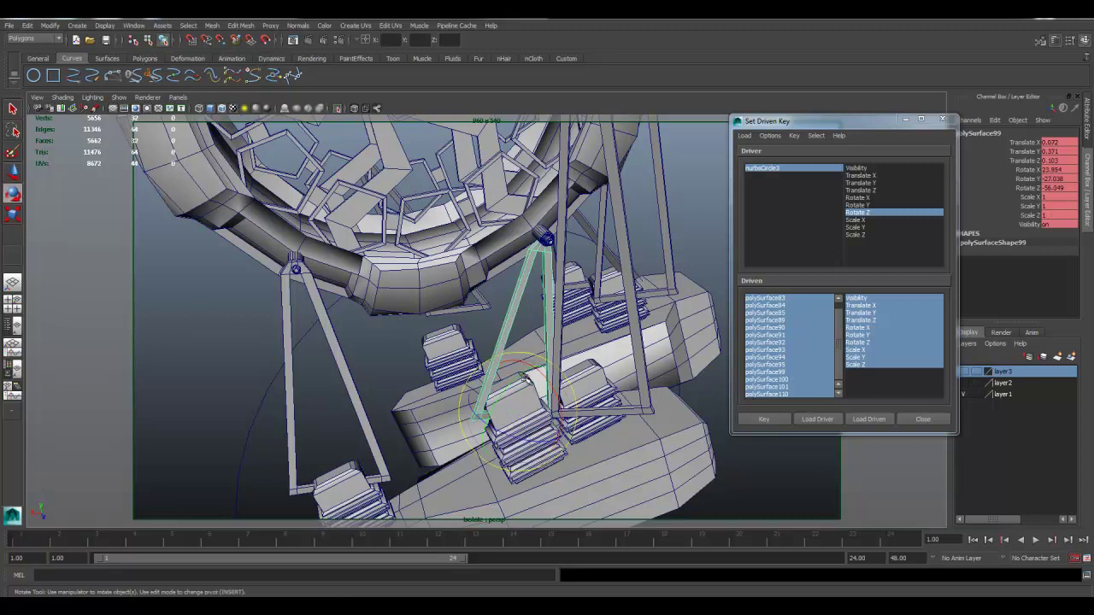
{"action": "left_click_drag", "start_coordinate": [539, 377], "coordinate": [515, 379]}
{"action": "key", "text": "r"}
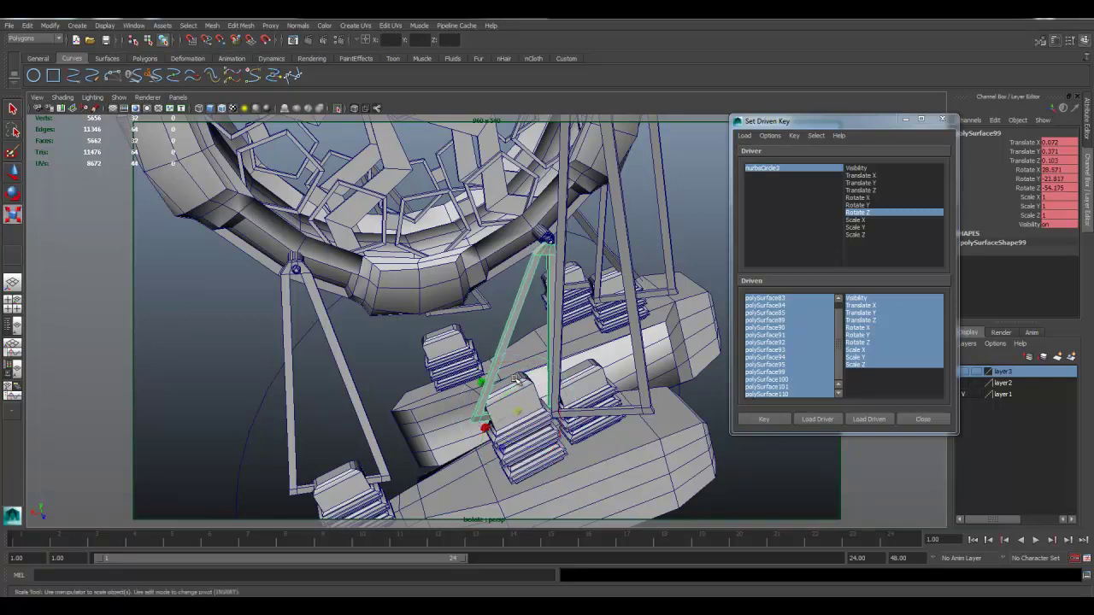
{"action": "left_click_drag", "start_coordinate": [503, 449], "coordinate": [505, 450]}
{"action": "key", "text": "e"}
{"action": "mouse_move", "coordinate": [546, 396]}
{"action": "left_mouse_down"}
{"action": "mouse_move", "coordinate": [514, 387]}
{"action": "mouse_move", "coordinate": [571, 436]}
{"action": "mouse_move", "coordinate": [564, 406]}
{"action": "left_mouse_up"}
{"action": "middle_click_drag", "start_coordinate": [564, 406], "coordinate": [477, 416], "text": "alt"}
{"action": "mouse_move", "coordinate": [477, 417]}
{"action": "left_mouse_down", "text": "alt"}
{"action": "mouse_move", "coordinate": [502, 419]}
{"action": "mouse_move", "coordinate": [470, 419]}
{"action": "mouse_move", "coordinate": [484, 417]}
{"action": "left_mouse_up", "text": "alt"}
Select the lower plate's rear strut and place its pivot at the plate-side crossbar
{"action": "left_click", "coordinate": [504, 418]}
{"action": "key", "text": "w"}
{"action": "left_click", "coordinate": [500, 436]}
{"action": "key", "text": "e"}
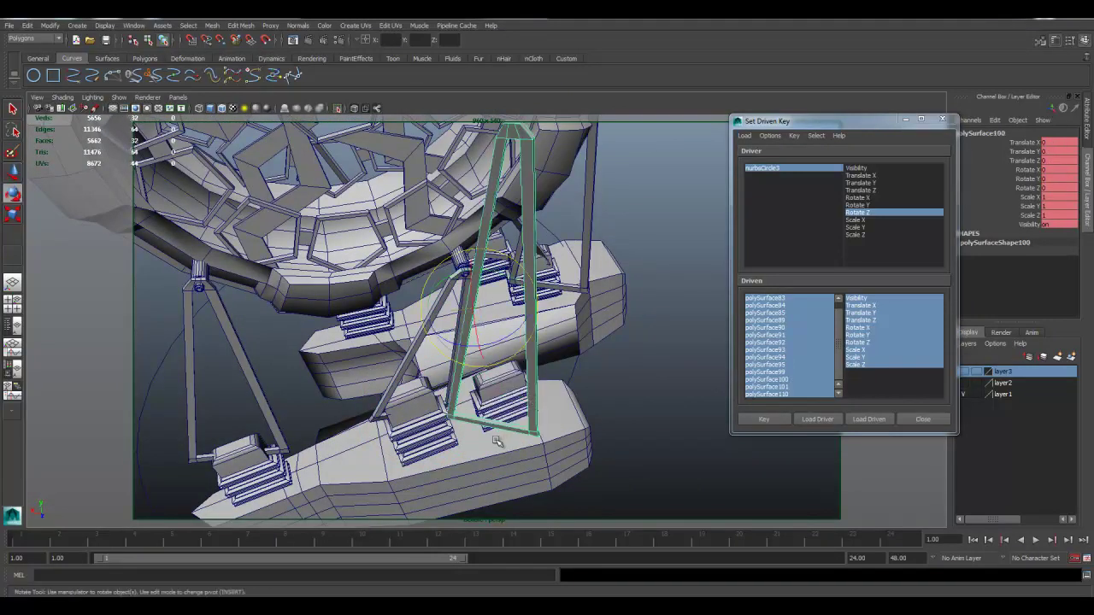
{"action": "left_click_drag", "start_coordinate": [496, 436], "coordinate": [526, 486], "text": "alt"}
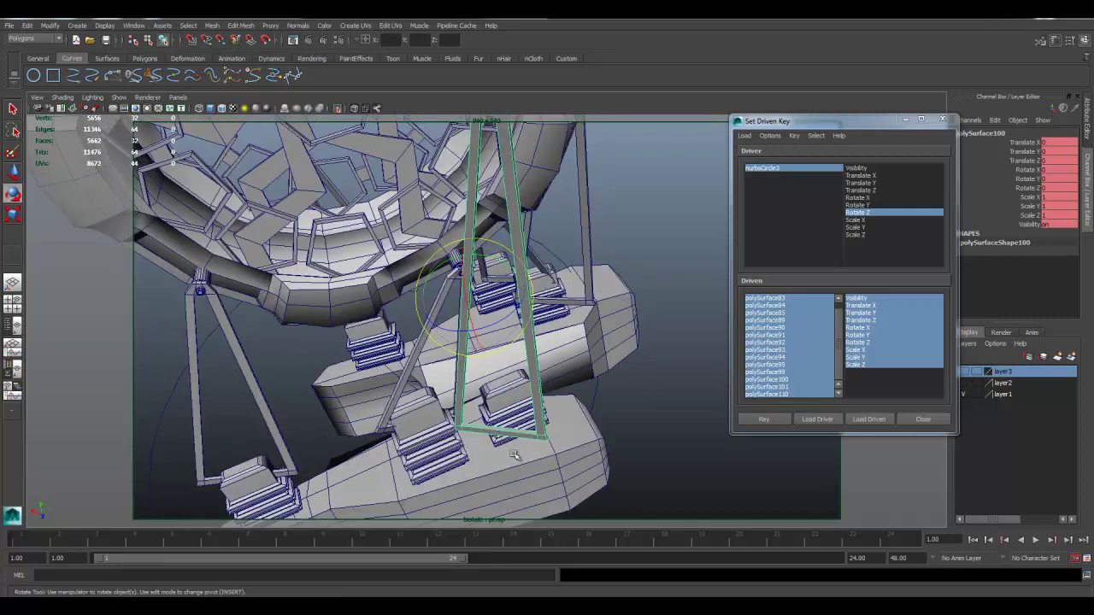
{"action": "left_click_drag", "start_coordinate": [494, 402], "coordinate": [502, 422], "text": "alt"}
{"action": "key", "text": "Insert"}
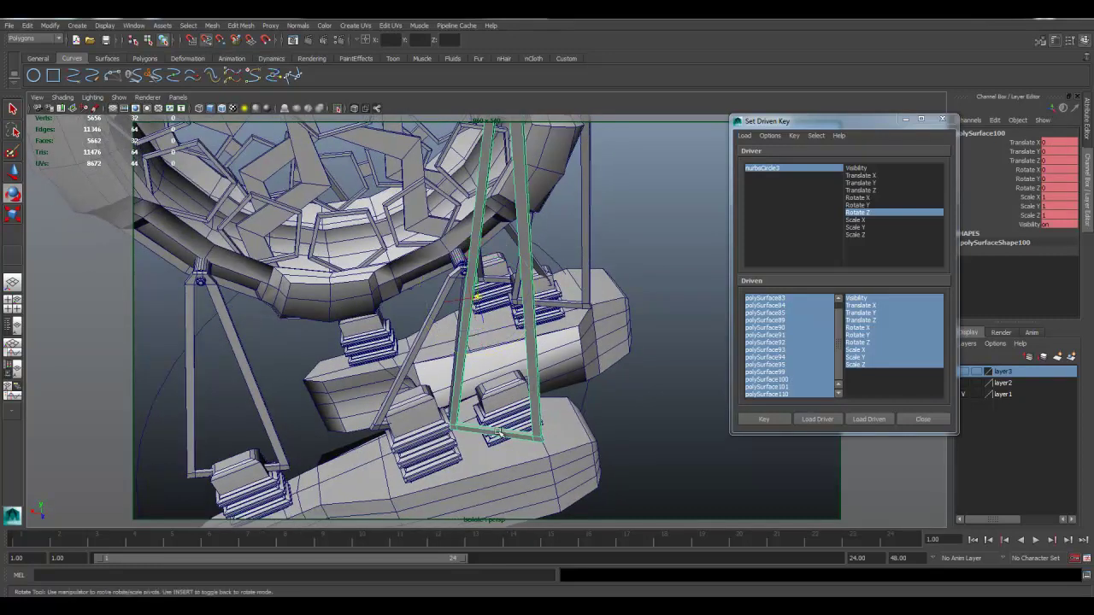
{"action": "key", "text": "Insert"}
Move the lower rear strut to about -0.07 in X and 0.54 in Y, and rotate it about Z to about -29 degrees
{"action": "left_click_drag", "start_coordinate": [490, 470], "coordinate": [520, 464]}
{"action": "mouse_move", "coordinate": [471, 406]}
{"action": "left_mouse_down"}
{"action": "mouse_move", "coordinate": [517, 373]}
{"action": "mouse_move", "coordinate": [482, 394]}
{"action": "left_mouse_up"}
{"action": "key", "text": "w"}
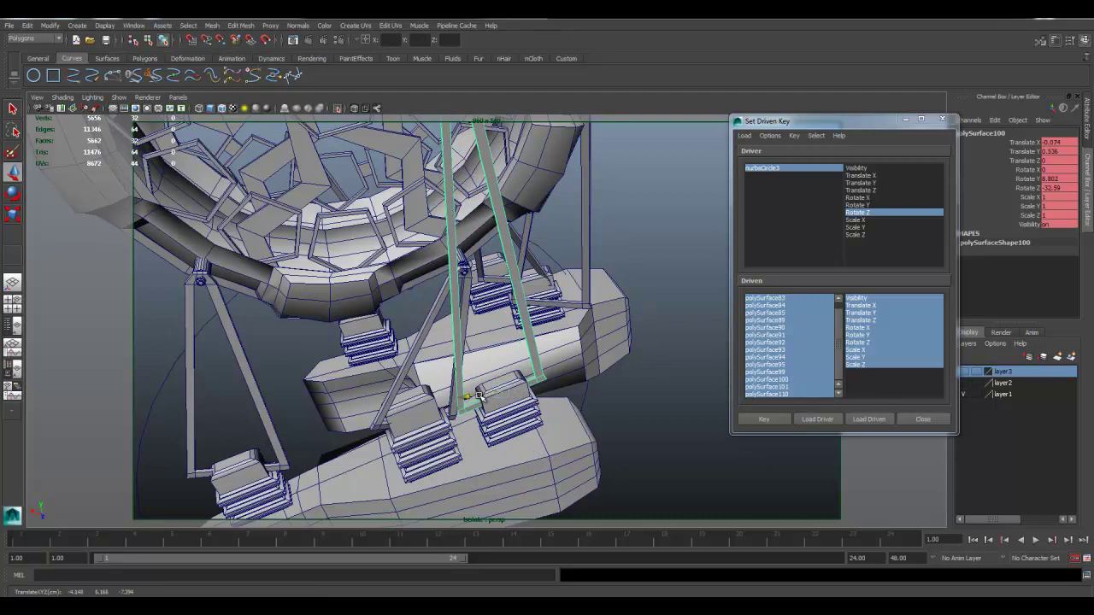
{"action": "key", "text": "e"}
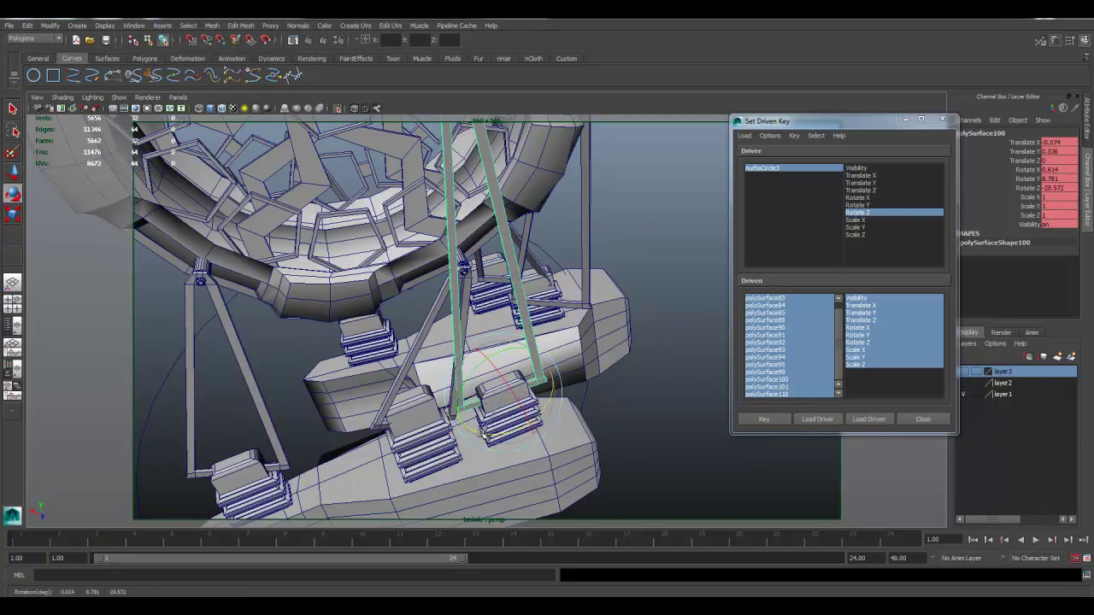
{"action": "left_click_drag", "start_coordinate": [468, 374], "coordinate": [487, 406]}
{"action": "right_click_drag", "start_coordinate": [479, 411], "coordinate": [426, 417], "text": "alt"}
{"action": "left_click_drag", "start_coordinate": [425, 417], "coordinate": [481, 412], "text": "alt"}
Adjust the lower rear strut to 0.17 in Translate Z and rotate it to about 1, -9 and -33 degrees to meet its wheel mount
{"action": "key", "text": "w"}
{"action": "left_click_drag", "start_coordinate": [500, 459], "coordinate": [500, 456]}
{"action": "key", "text": "e"}
{"action": "left_click_drag", "start_coordinate": [502, 414], "coordinate": [501, 412]}
{"action": "key", "text": "w"}
{"action": "left_click_drag", "start_coordinate": [499, 452], "coordinate": [500, 457]}
{"action": "key", "text": "e"}
{"action": "left_click_drag", "start_coordinate": [476, 407], "coordinate": [499, 405]}
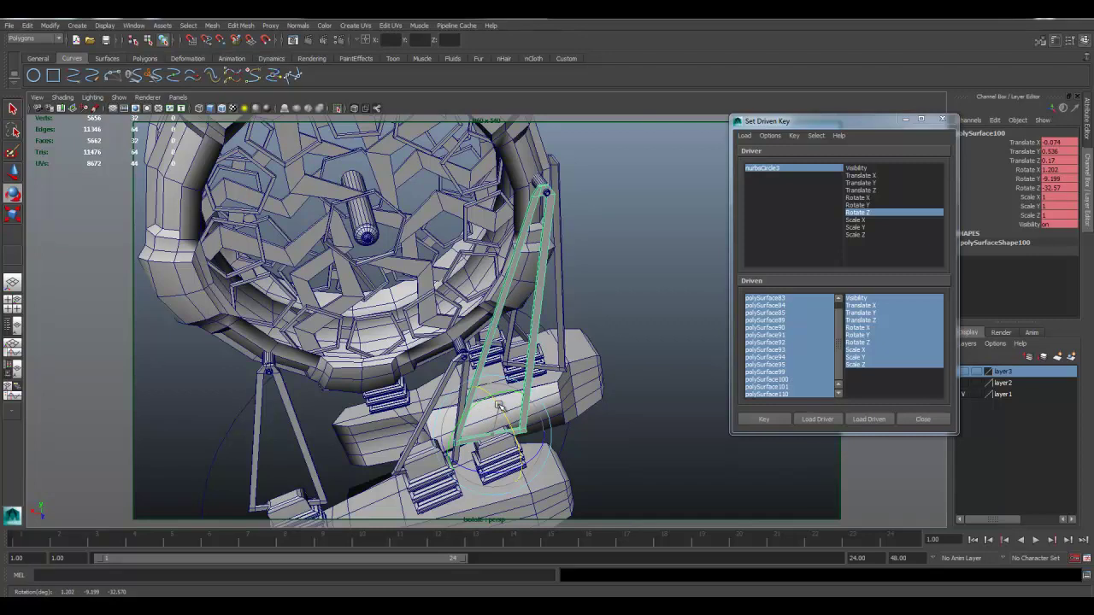
{"action": "left_click", "coordinate": [619, 471]}
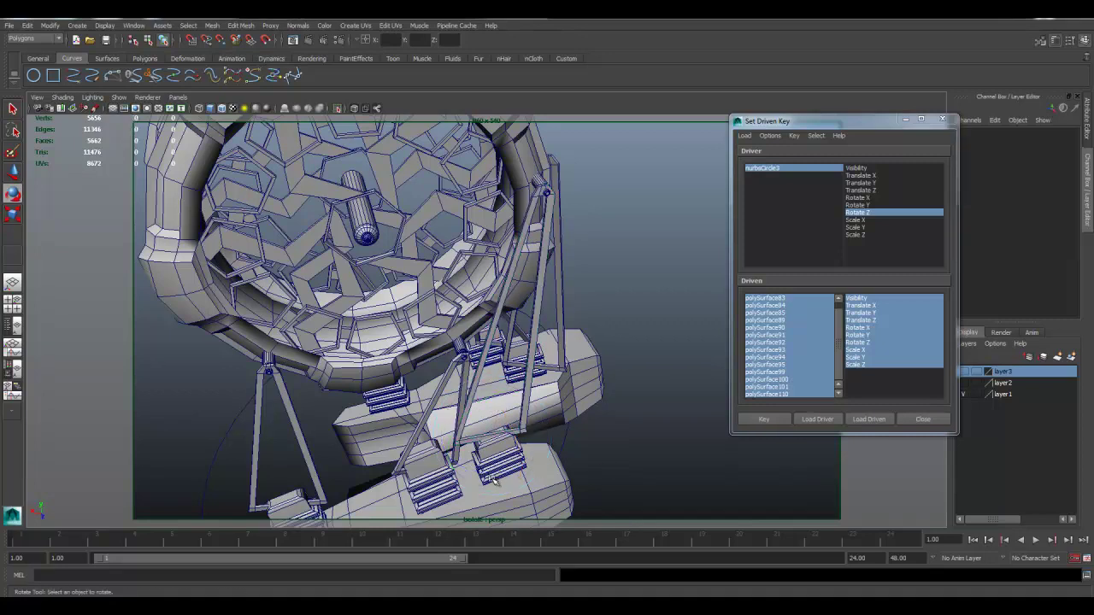
Scale the lower plate's rear housing toward its strut and set the driven key for the current pose
{"action": "left_click", "coordinate": [493, 469]}
{"action": "key", "text": "r"}
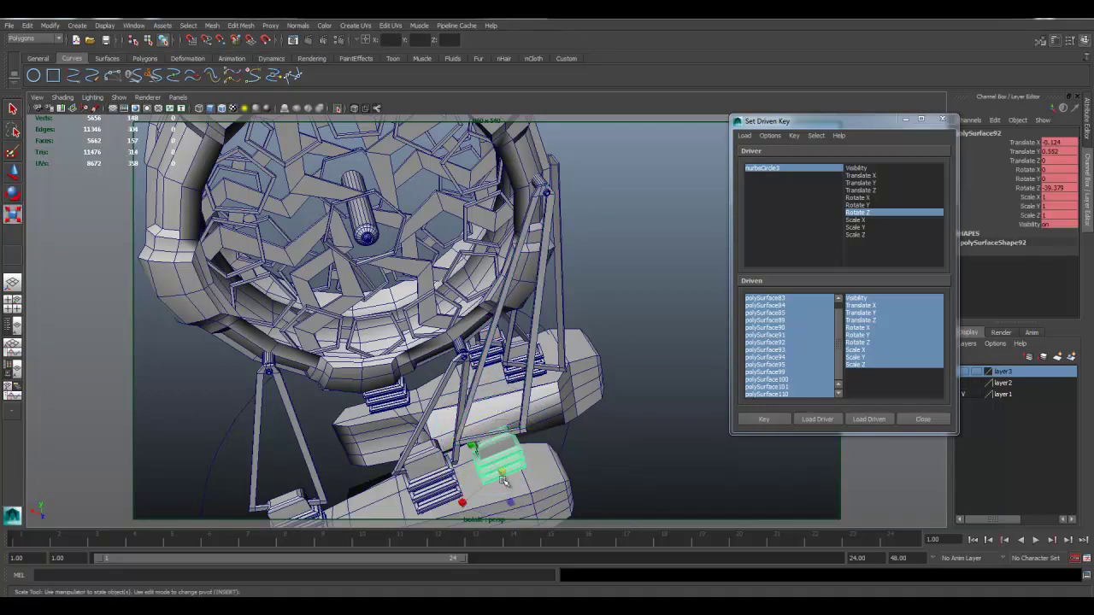
{"action": "middle_click_drag", "start_coordinate": [511, 501], "coordinate": [487, 413]}
{"action": "key", "text": "ctrl+z"}
{"action": "left_click_drag", "start_coordinate": [487, 413], "coordinate": [396, 386], "text": "alt"}
{"action": "left_click_drag", "start_coordinate": [659, 381], "coordinate": [667, 382]}
{"action": "left_click_drag", "start_coordinate": [530, 401], "coordinate": [466, 445], "text": "alt"}
{"action": "left_click", "coordinate": [769, 421]}
Place the pivot of the upper plate's front strut at its crossbar and move it to about 0.26 in X and -0.7 in Y
{"action": "left_click_drag", "start_coordinate": [397, 294], "coordinate": [426, 335], "text": "alt"}
{"action": "left_click", "coordinate": [431, 294]}
{"action": "key", "text": "e"}
{"action": "left_click_drag", "start_coordinate": [428, 269], "coordinate": [394, 320], "text": "alt"}
{"action": "key", "text": "w"}
{"action": "key", "text": "Insert"}
{"action": "key", "text": "c"}
{"action": "key", "text": "Insert"}
{"action": "middle_click_drag", "start_coordinate": [398, 367], "coordinate": [396, 375]}
{"action": "key", "text": "e"}
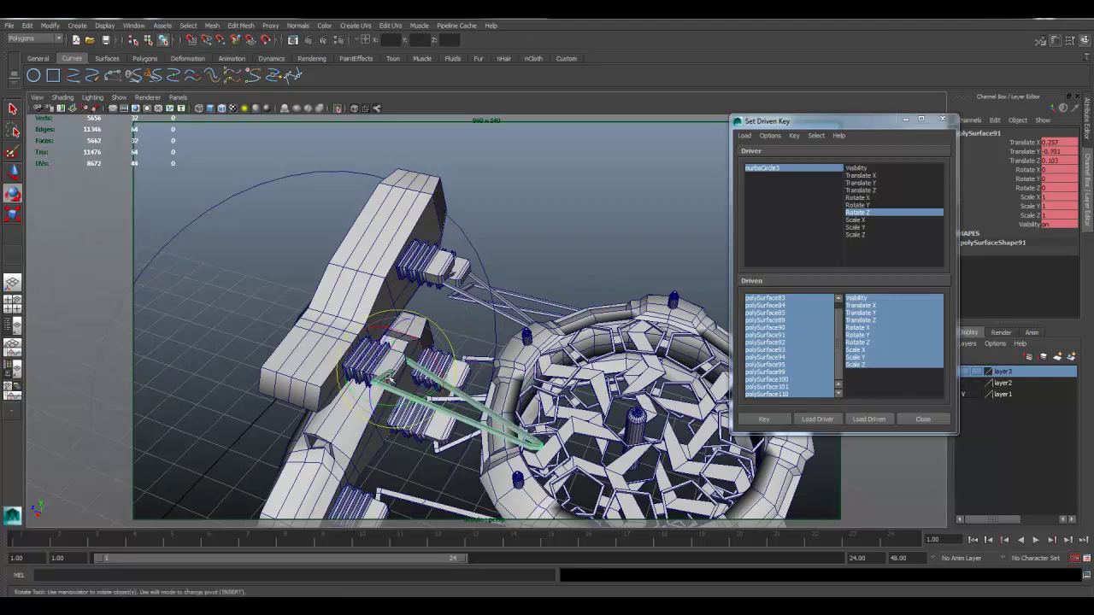
Rotate the upper front strut to about -7, 12 and -27 degrees in X, Y and Z, and move it to about 0.14 in Z
{"action": "left_click_drag", "start_coordinate": [373, 373], "coordinate": [372, 393]}
{"action": "middle_click_drag", "start_coordinate": [370, 380], "coordinate": [387, 398]}
{"action": "left_click_drag", "start_coordinate": [411, 414], "coordinate": [398, 416]}
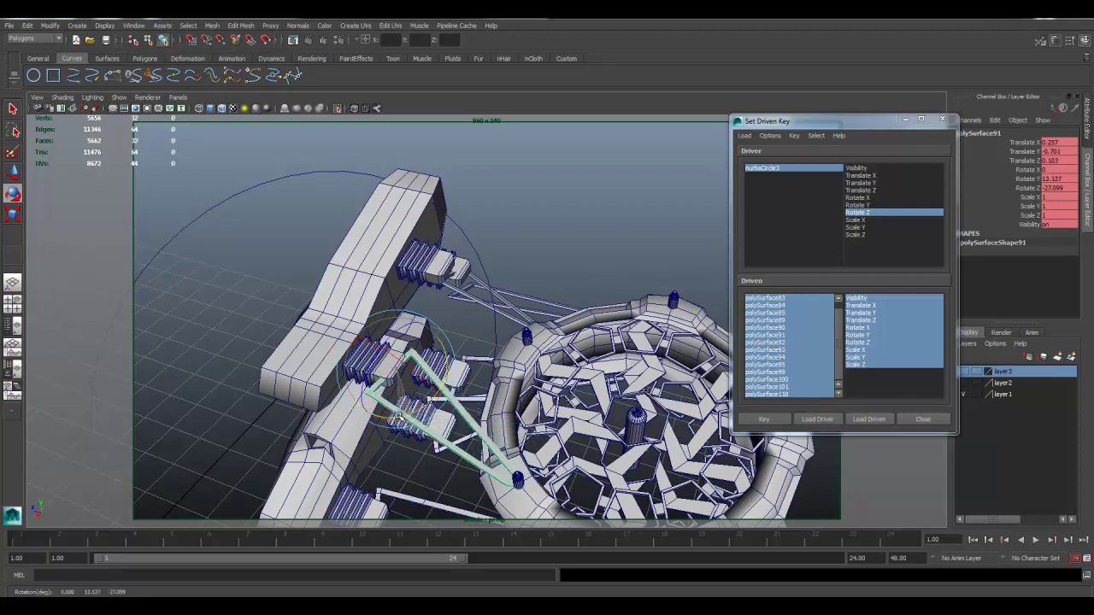
{"action": "middle_click_drag", "start_coordinate": [433, 385], "coordinate": [423, 381]}
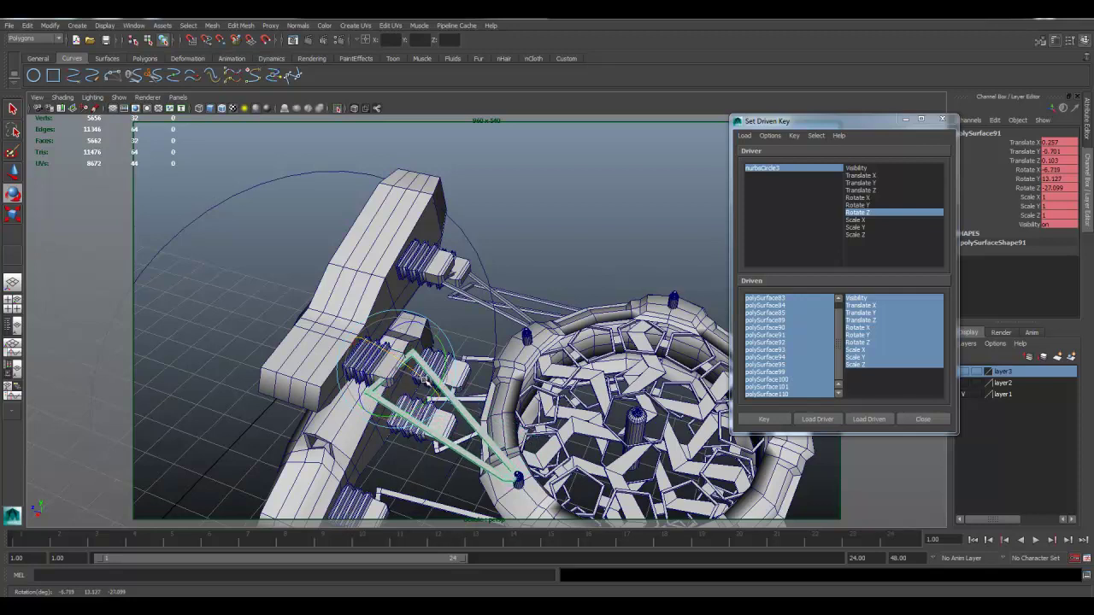
{"action": "left_click_drag", "start_coordinate": [409, 411], "coordinate": [484, 389]}
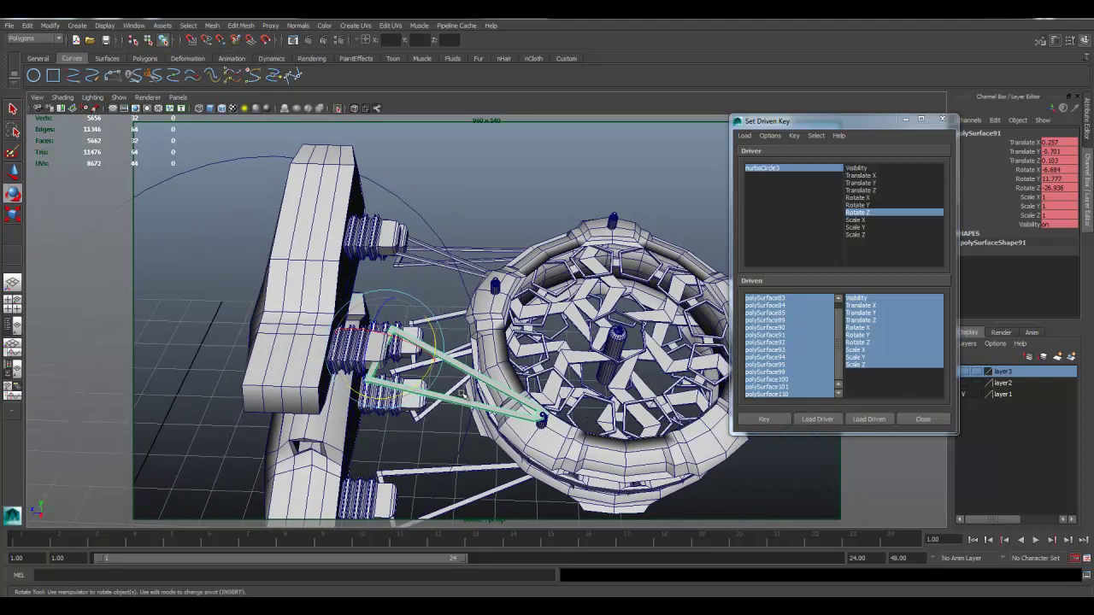
{"action": "key", "text": "w"}
{"action": "left_click", "coordinate": [348, 349]}
{"action": "key", "text": "ctrl+z"}
{"action": "left_click", "coordinate": [374, 351]}
{"action": "key", "text": "ctrl+z"}
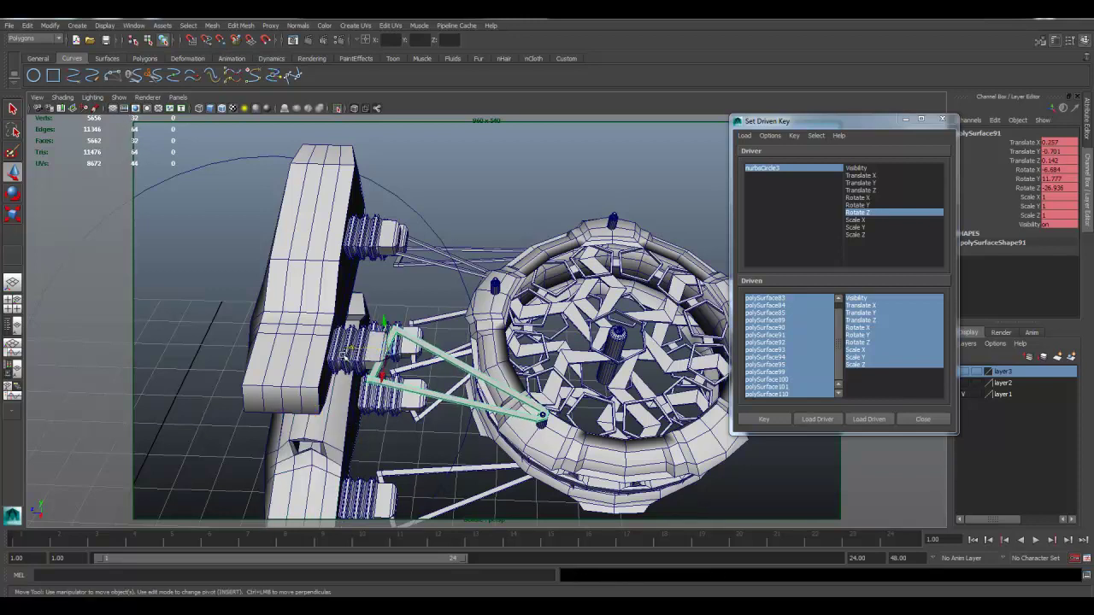
Scale the upper plate's front housing outward along its depth to reach its strut
{"action": "left_click", "coordinate": [346, 357]}
{"action": "key", "text": "r"}
{"action": "left_click_drag", "start_coordinate": [288, 347], "coordinate": [280, 347]}
{"action": "left_click", "coordinate": [464, 365]}
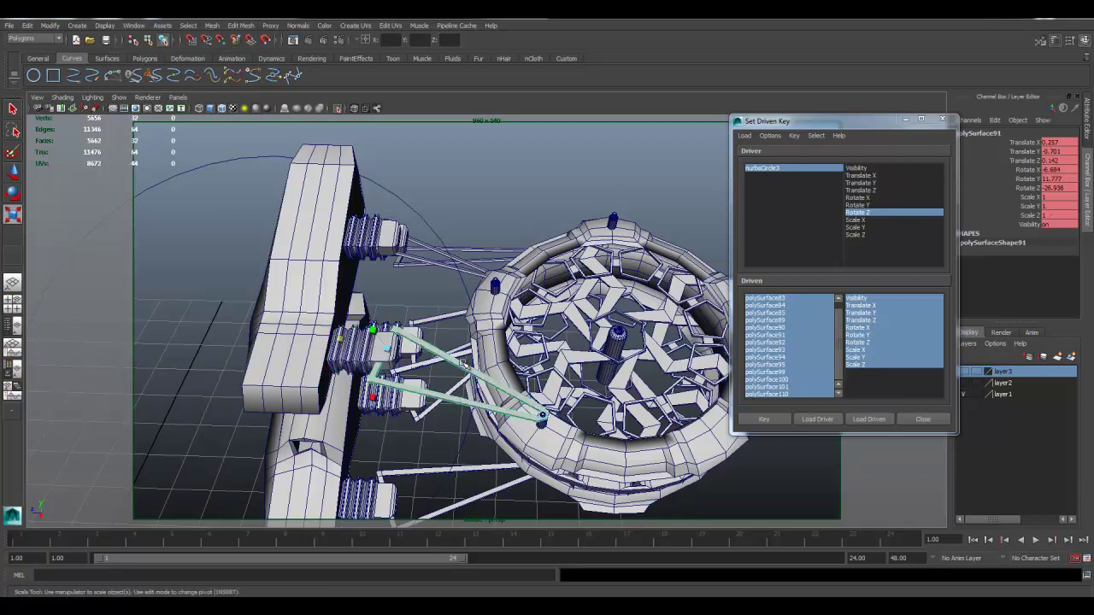
{"action": "key", "text": "e"}
{"action": "left_click_drag", "start_coordinate": [457, 399], "coordinate": [459, 331], "text": "alt"}
Place the pivot of the upper plate's middle strut at its crossbar and move it to about 0.39, 0.4 and 0.13 in X, Y and Z
{"action": "left_click", "coordinate": [448, 304]}
{"action": "right_click_drag", "start_coordinate": [468, 315], "coordinate": [583, 337], "text": "alt"}
{"action": "key", "text": "w"}
{"action": "middle_click", "coordinate": [443, 255]}
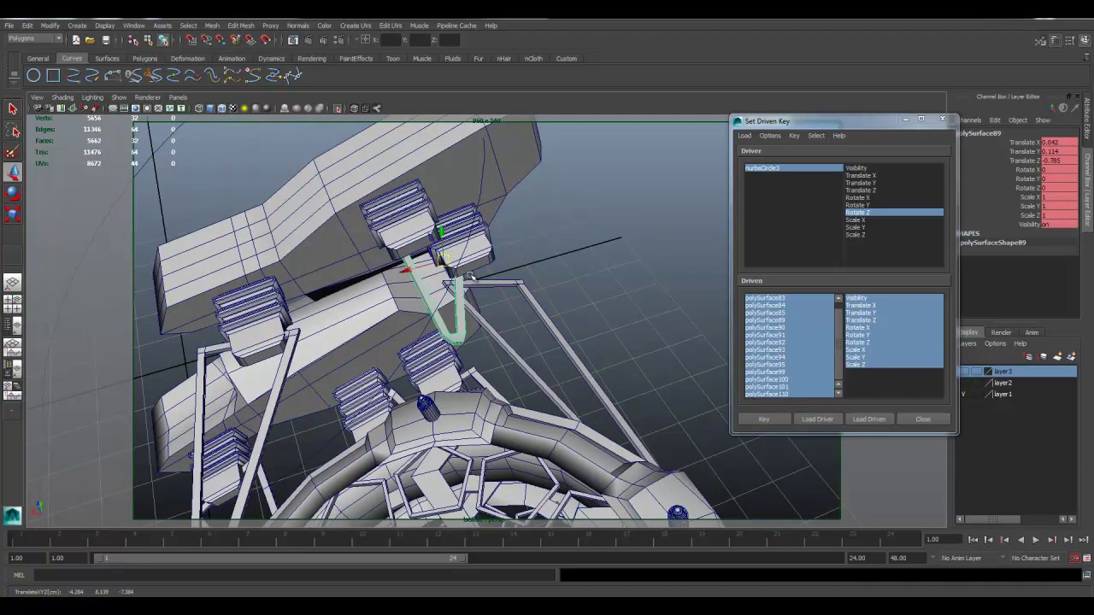
{"action": "key", "text": "ctrl+z"}
{"action": "key", "text": "Insert"}
{"action": "key", "text": "c"}
{"action": "middle_click", "coordinate": [445, 256]}
{"action": "key", "text": "Insert"}
{"action": "key", "text": "c"}
{"action": "middle_click_drag", "start_coordinate": [419, 239], "coordinate": [412, 243]}
{"action": "key", "text": "e"}
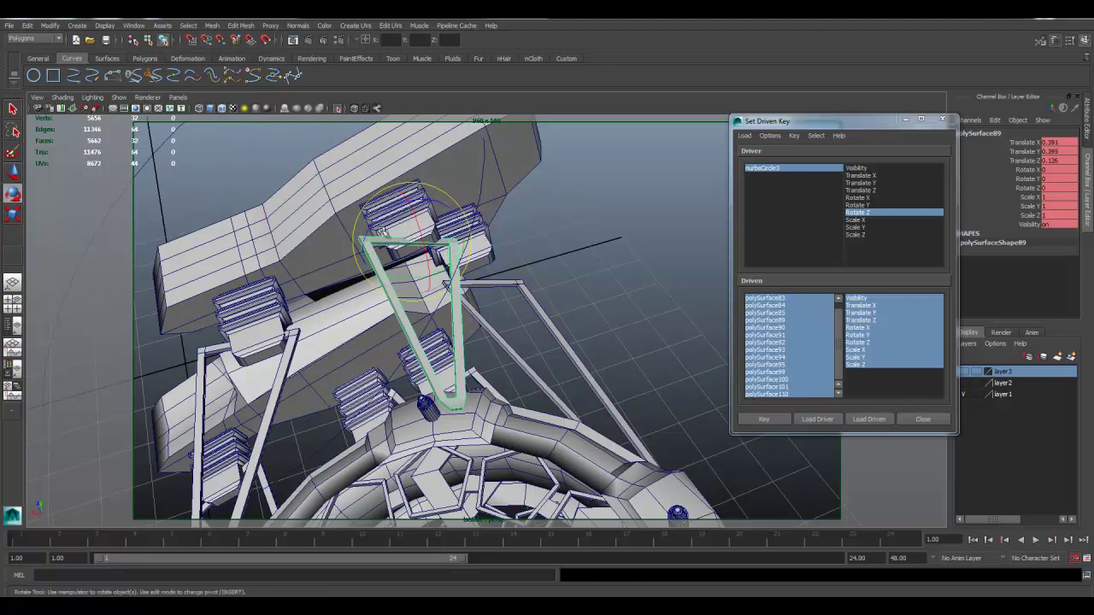
Rotate the upper middle strut to about -13, 16 and -33 degrees and move it to about 0.36, 0.37 and 0.04 in X, Y and Z
{"action": "left_click_drag", "start_coordinate": [383, 220], "coordinate": [361, 230]}
{"action": "mouse_move", "coordinate": [419, 282]}
{"action": "left_mouse_down"}
{"action": "mouse_move", "coordinate": [390, 288]}
{"action": "mouse_move", "coordinate": [395, 252]}
{"action": "mouse_move", "coordinate": [419, 272]}
{"action": "left_mouse_up"}
{"action": "key", "text": "w"}
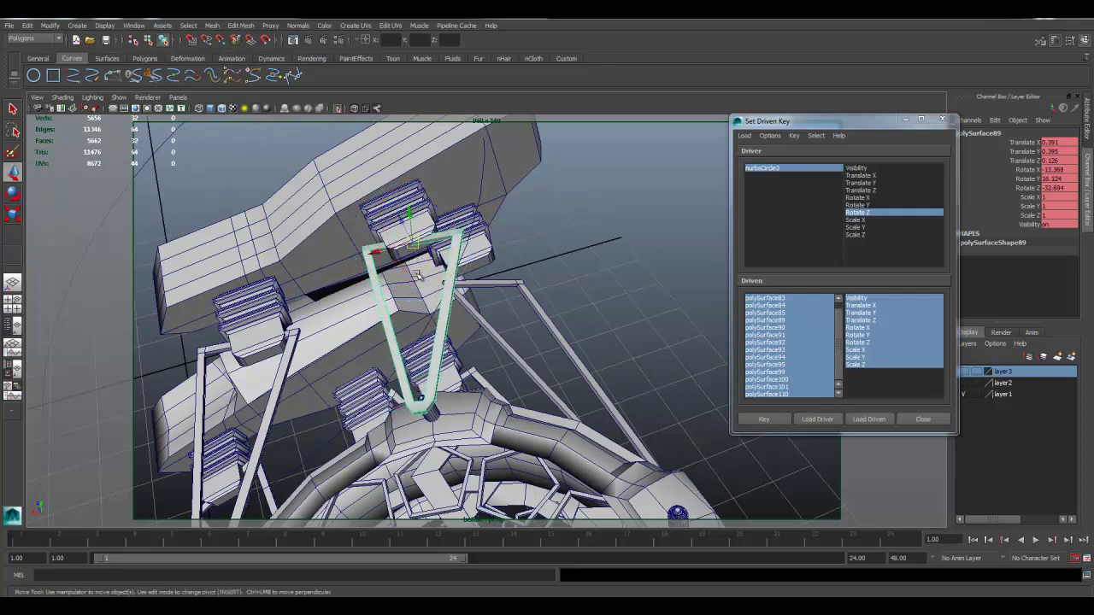
{"action": "mouse_move", "coordinate": [398, 222]}
{"action": "left_mouse_down"}
{"action": "mouse_move", "coordinate": [378, 245]}
{"action": "mouse_move", "coordinate": [413, 224]}
{"action": "left_mouse_up"}
{"action": "key", "text": "e"}
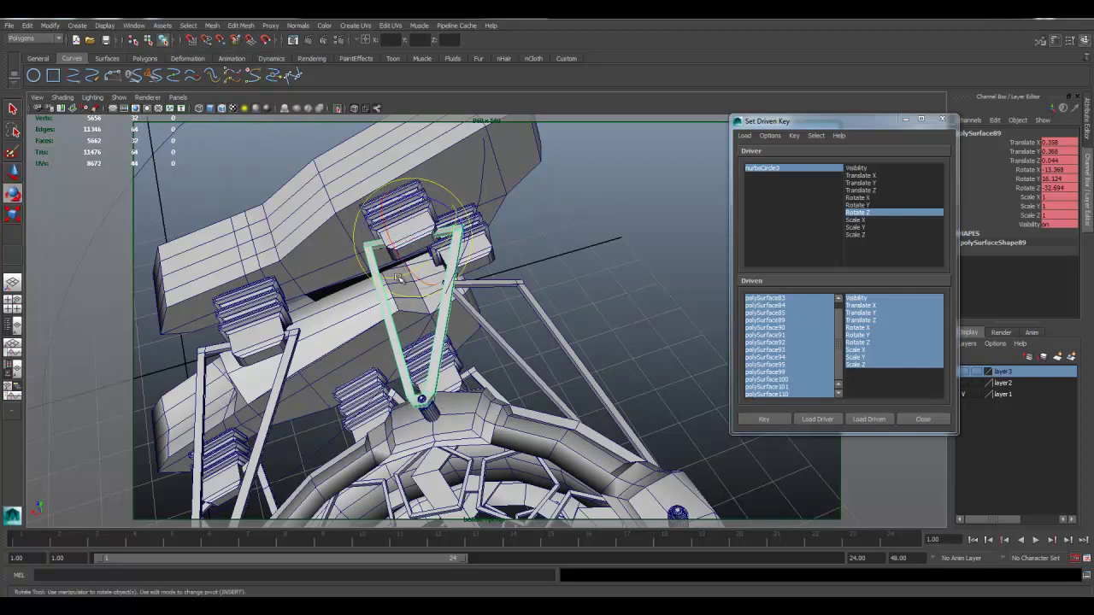
Scale the upper plate's middle housing along its depth to reach its strut
{"action": "left_click", "coordinate": [545, 222]}
{"action": "left_click", "coordinate": [414, 225]}
{"action": "key", "text": "r"}
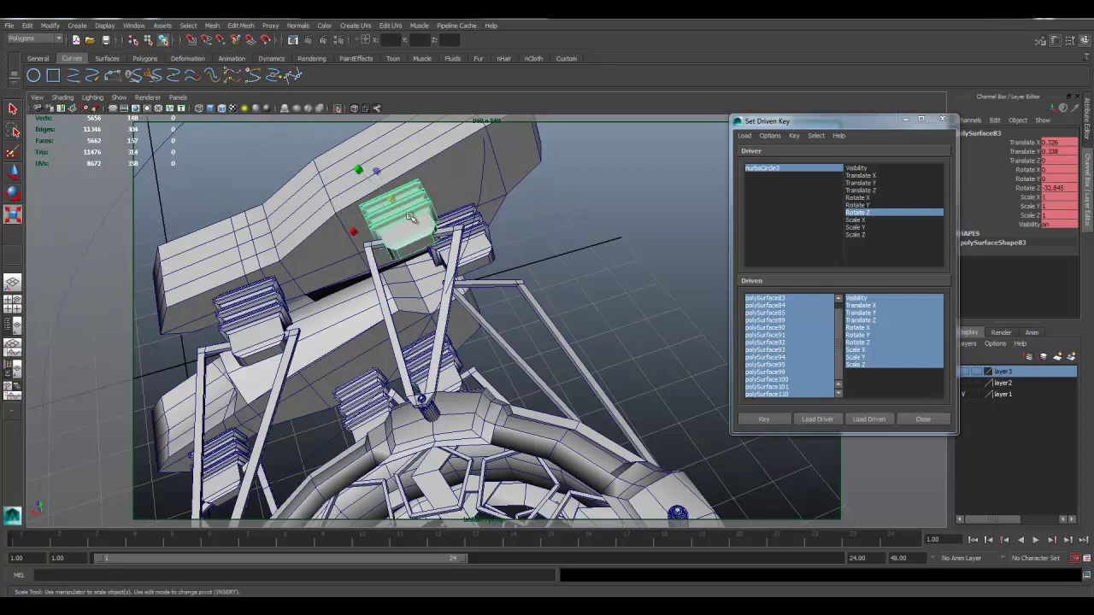
{"action": "left_click_drag", "start_coordinate": [374, 165], "coordinate": [379, 168]}
Place the pivot of the upper plate's rear strut at its crossbar and move the strut onto its housing
{"action": "left_click_drag", "start_coordinate": [412, 204], "coordinate": [472, 288], "text": "alt"}
{"action": "left_click", "coordinate": [506, 287]}
{"action": "key", "text": "e"}
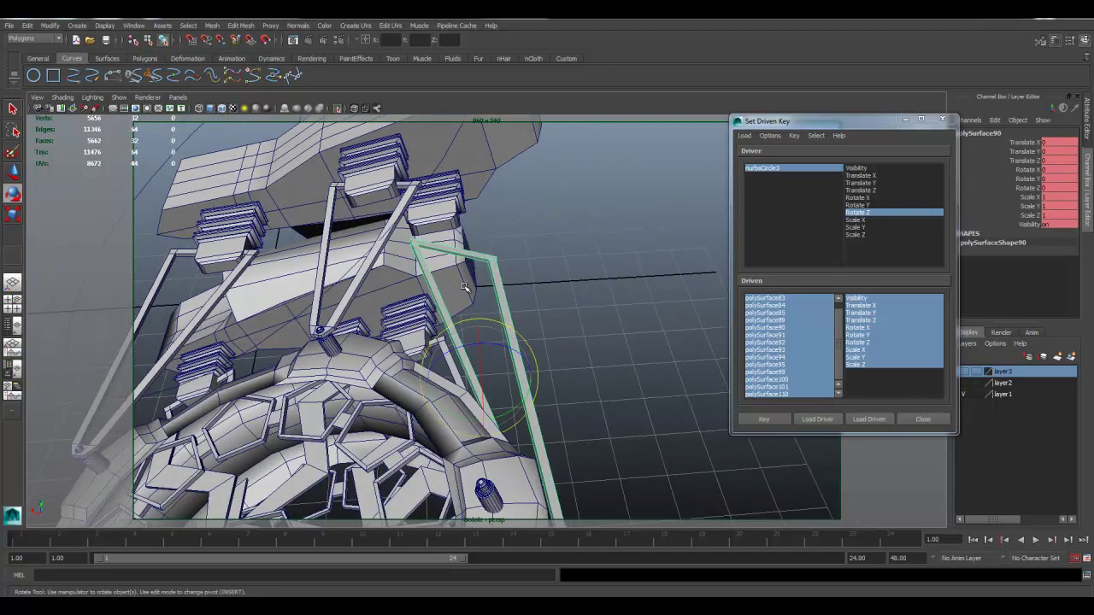
{"action": "middle_click_drag", "start_coordinate": [460, 253], "coordinate": [437, 209]}
{"action": "key", "text": "w"}
{"action": "key", "text": "c"}
{"action": "key", "text": "e"}
Rotate the upper rear strut to about -8.5, 4 and -34 degrees, with its position at about 0.2, 0.5 and -0.01 in X, Y and Z
{"action": "left_click_drag", "start_coordinate": [443, 186], "coordinate": [419, 175]}
{"action": "left_click_drag", "start_coordinate": [451, 243], "coordinate": [448, 249]}
{"action": "key", "text": "w"}
{"action": "mouse_move", "coordinate": [444, 211]}
{"action": "left_mouse_down", "text": "alt"}
{"action": "mouse_move", "coordinate": [481, 190]}
{"action": "mouse_move", "coordinate": [465, 177]}
{"action": "mouse_move", "coordinate": [479, 193]}
{"action": "mouse_move", "coordinate": [445, 204]}
{"action": "mouse_move", "coordinate": [439, 224]}
{"action": "mouse_move", "coordinate": [456, 227]}
{"action": "mouse_move", "coordinate": [434, 208]}
{"action": "left_mouse_up", "text": "alt"}
{"action": "key", "text": "e"}
{"action": "key", "text": "w"}
{"action": "key", "text": "e"}
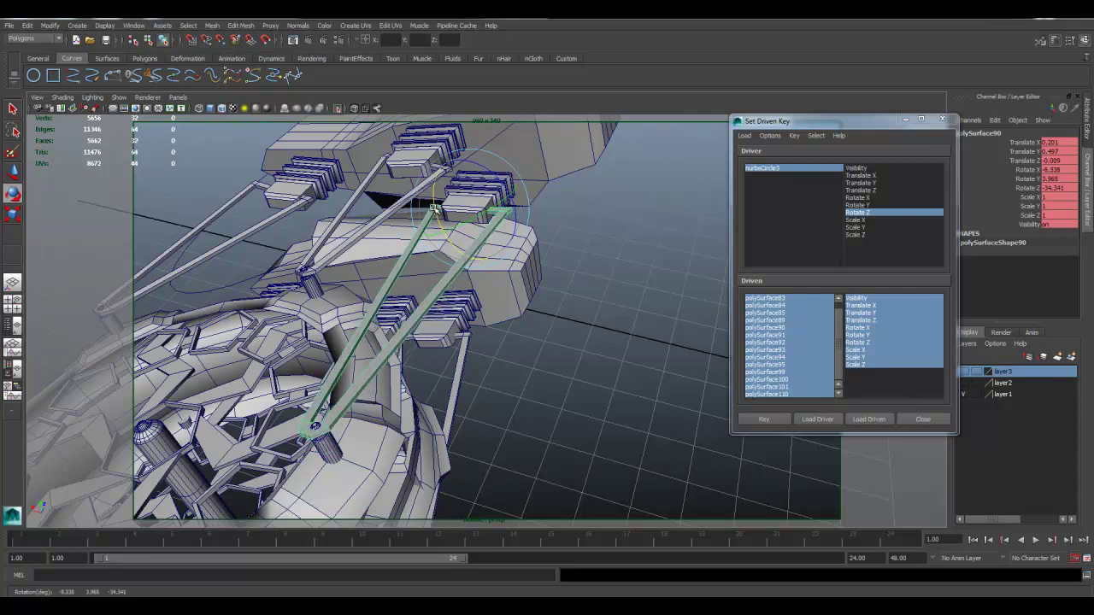
{"action": "left_click_drag", "start_coordinate": [464, 224], "coordinate": [434, 206]}
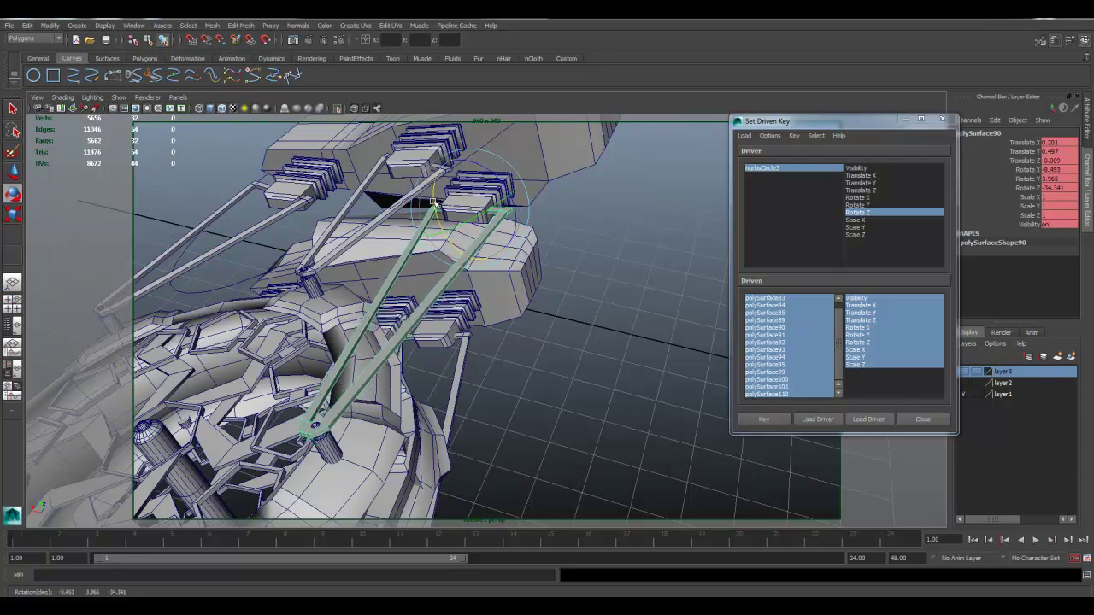
Set the driven key for the current pose of all driven parts
{"action": "left_click_drag", "start_coordinate": [561, 304], "coordinate": [622, 318], "text": "alt"}
{"action": "scroll", "coordinate": [623, 320], "scroll_direction": "down", "scroll_amount": 3}
{"action": "left_click", "coordinate": [765, 419]}
{"action": "left_click_drag", "start_coordinate": [561, 395], "coordinate": [448, 336], "text": "alt"}
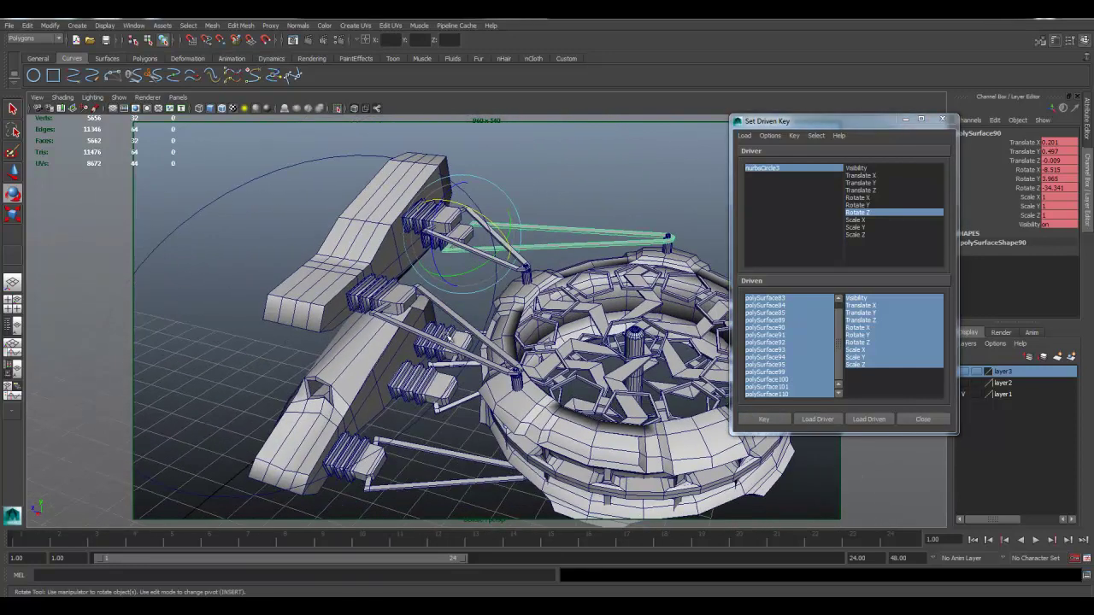
Rotate the circle control to test the fold, and set its Rotate Z to 30
{"action": "left_click", "coordinate": [214, 225]}
{"action": "left_click_drag", "start_coordinate": [260, 291], "coordinate": [347, 251]}
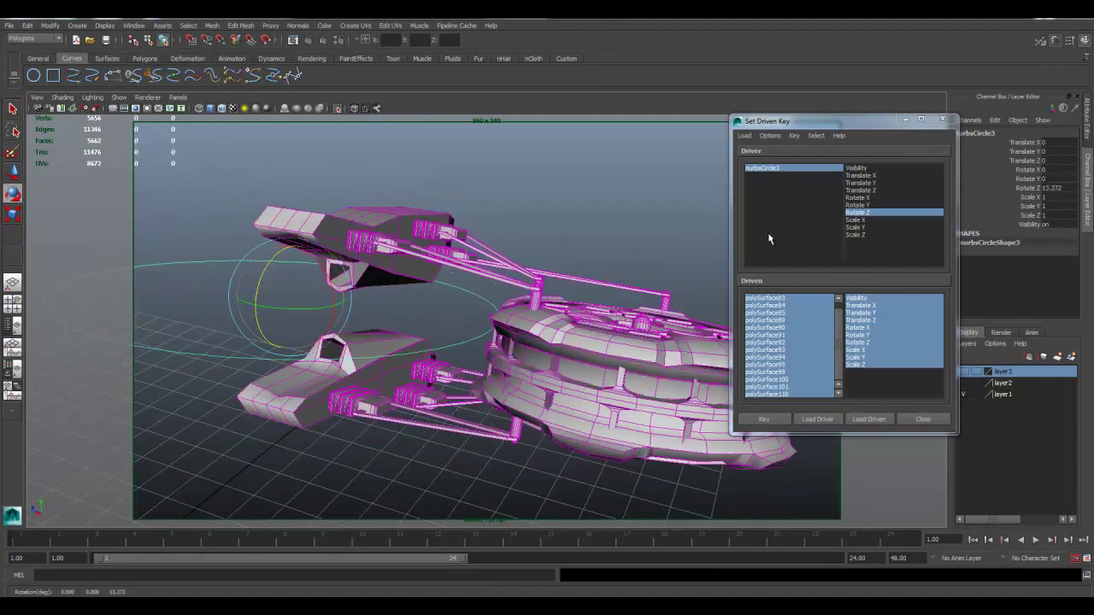
{"action": "type", "text": "30"}
{"action": "key", "text": "Return"}
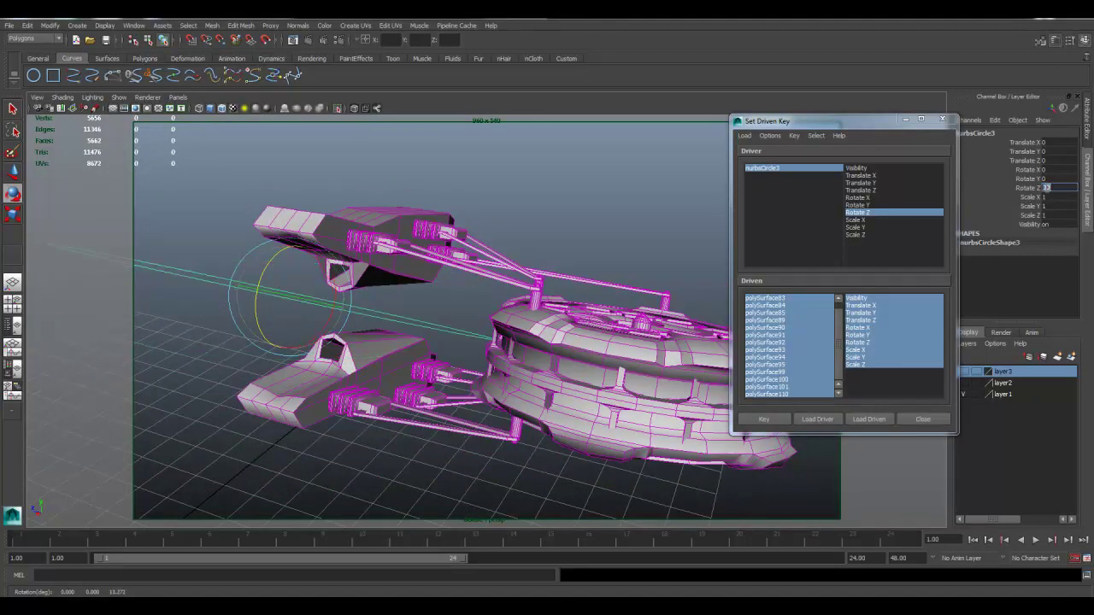
Select the wheel, armor plates, housings and struts without the circle control and rotate them to about 39 degrees in Z
{"action": "left_click_drag", "start_coordinate": [628, 235], "coordinate": [390, 264], "text": "alt"}
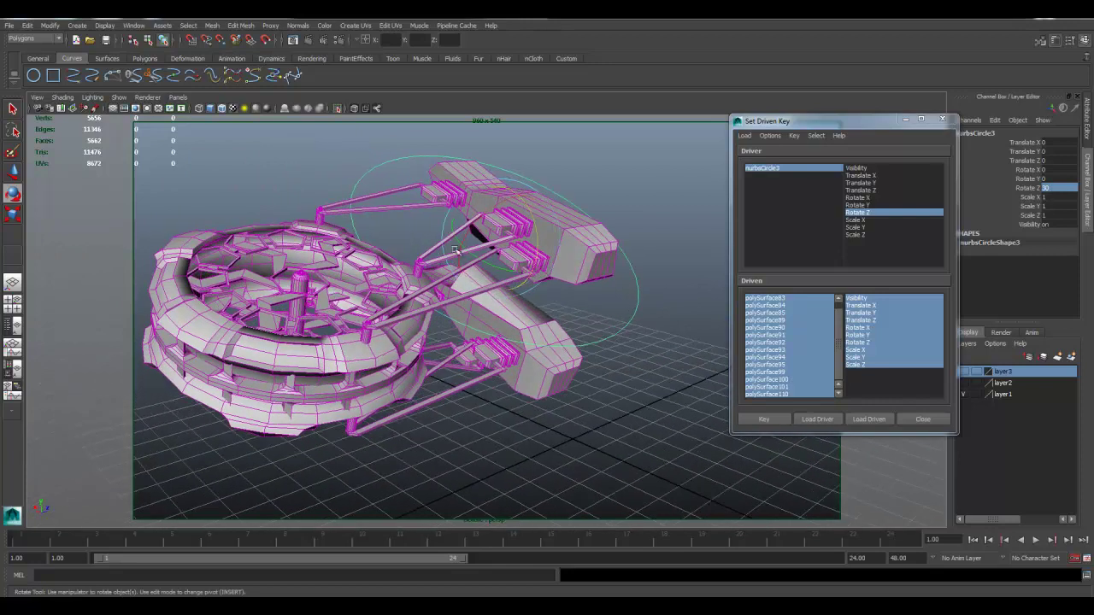
{"action": "left_click", "coordinate": [597, 254]}
{"action": "left_click_drag", "start_coordinate": [597, 254], "coordinate": [453, 292], "text": "alt"}
{"action": "key", "text": "q"}
{"action": "left_click_drag", "start_coordinate": [299, 167], "coordinate": [564, 390]}
{"action": "left_click", "coordinate": [675, 376], "text": "shift"}
{"action": "left_click_drag", "start_coordinate": [504, 295], "coordinate": [579, 319], "text": "alt"}
{"action": "key", "text": "e"}
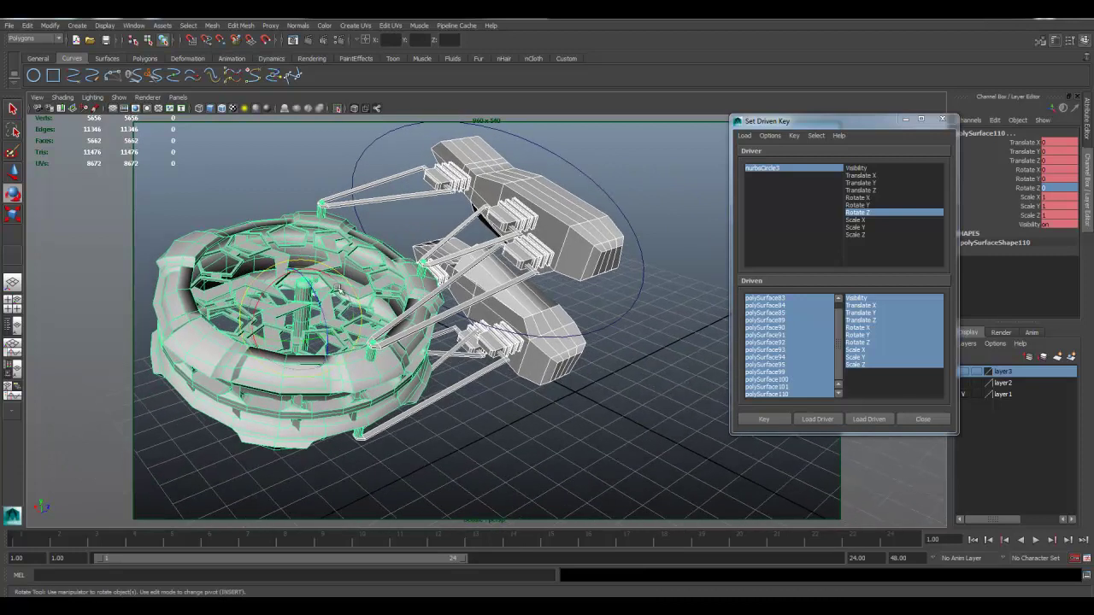
{"action": "left_click_drag", "start_coordinate": [312, 291], "coordinate": [313, 292]}
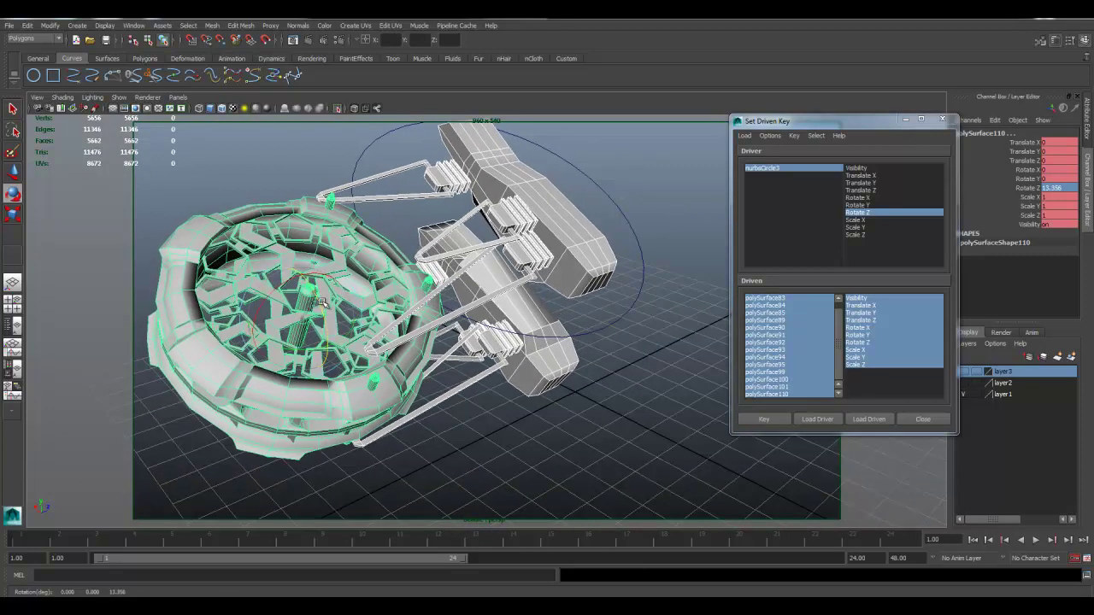
{"action": "left_click_drag", "start_coordinate": [326, 307], "coordinate": [339, 313]}
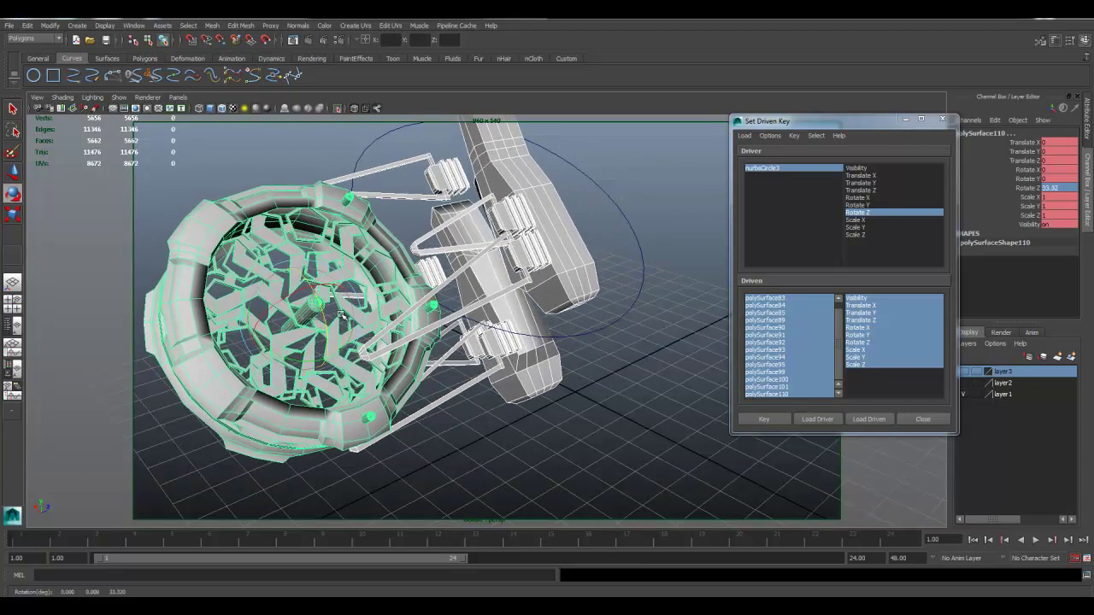
{"action": "middle_click_drag", "start_coordinate": [340, 314], "coordinate": [347, 315]}
Move the upper plate's rear housing and strut together to about -0.01 in X and -0.83 in Y
{"action": "left_click_drag", "start_coordinate": [485, 304], "coordinate": [440, 315], "text": "alt"}
{"action": "left_click", "coordinate": [617, 245]}
{"action": "left_click", "coordinate": [552, 249]}
{"action": "key", "text": "w"}
{"action": "left_click", "coordinate": [527, 261], "text": "shift"}
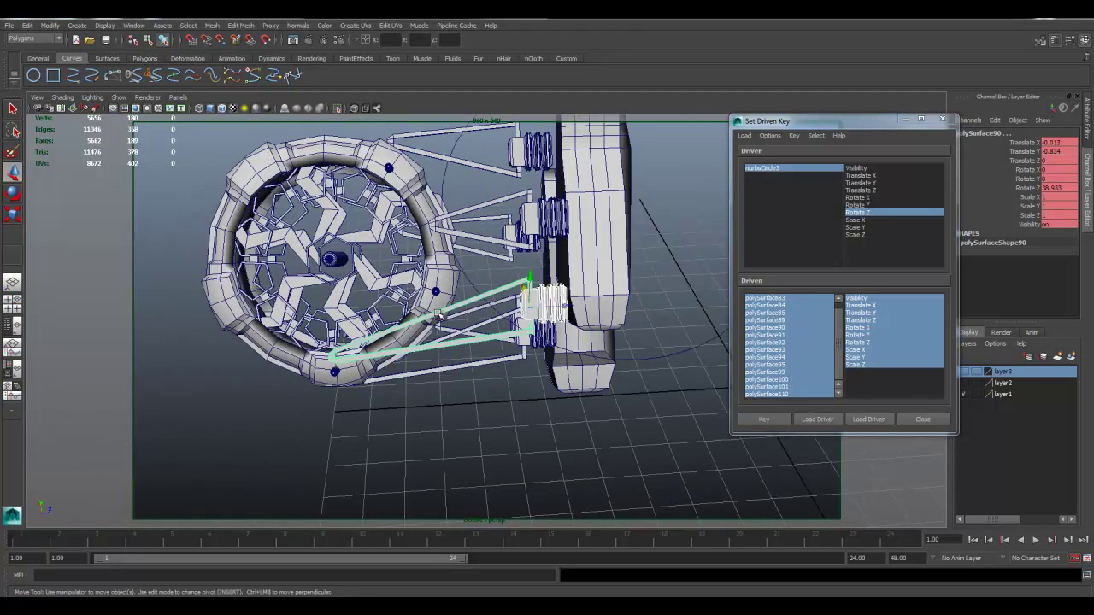
Move the upper rear strut to about 0.09 in Z and rotate it to about 3, -4.5 and 39 degrees in X, Y and Z
{"action": "left_click_drag", "start_coordinate": [547, 307], "coordinate": [539, 306]}
{"action": "key", "text": "e"}
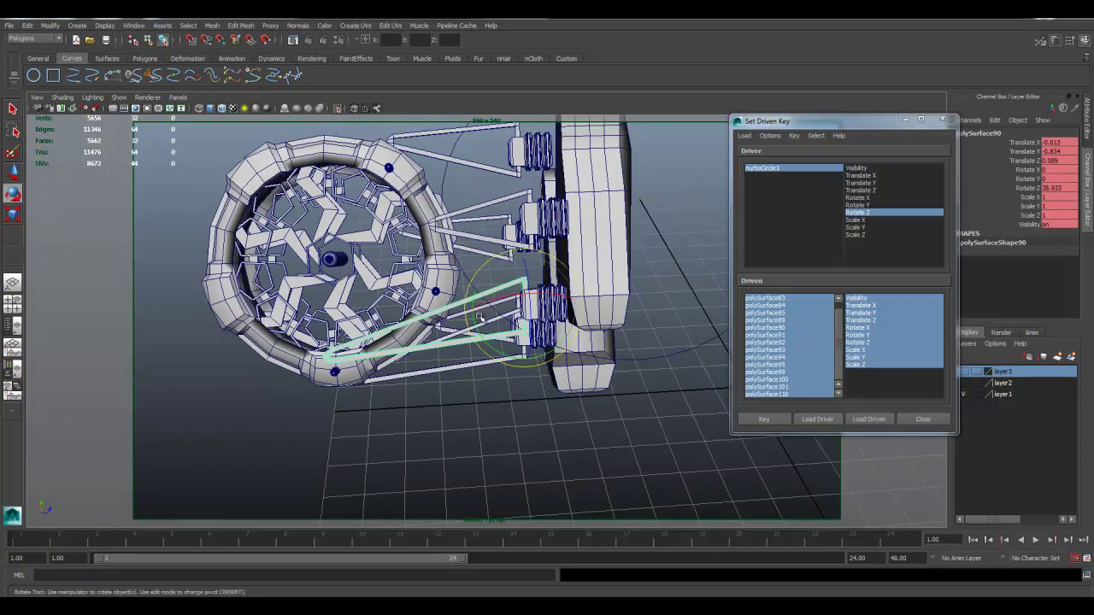
{"action": "left_click_drag", "start_coordinate": [473, 326], "coordinate": [517, 301]}
{"action": "right_click_drag", "start_coordinate": [517, 300], "coordinate": [643, 319], "text": "alt"}
{"action": "left_click_drag", "start_coordinate": [546, 247], "coordinate": [532, 251]}
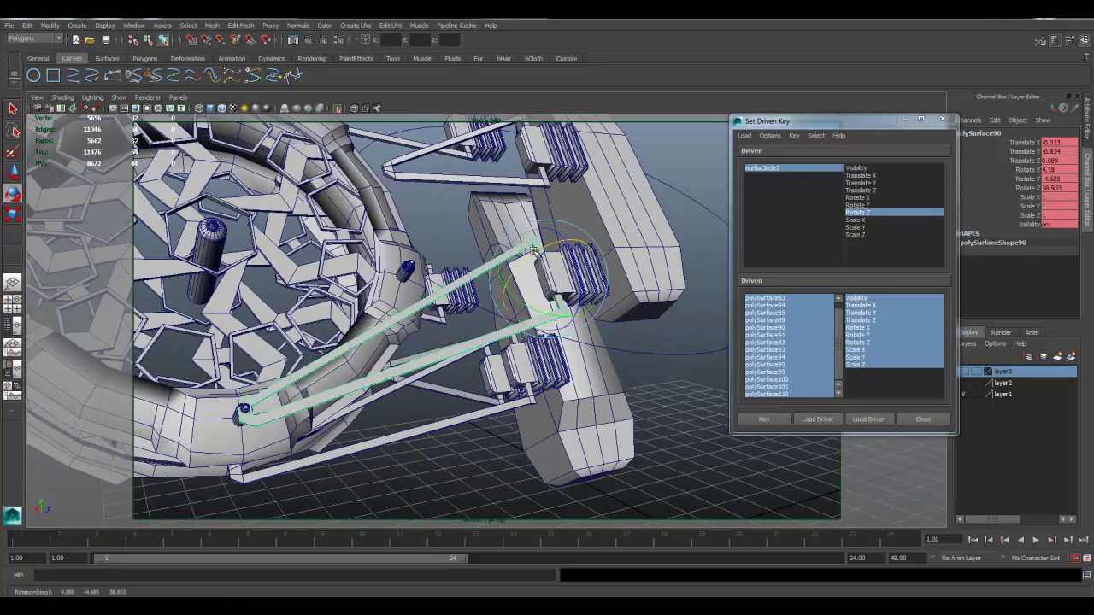
{"action": "left_click_drag", "start_coordinate": [519, 304], "coordinate": [518, 303]}
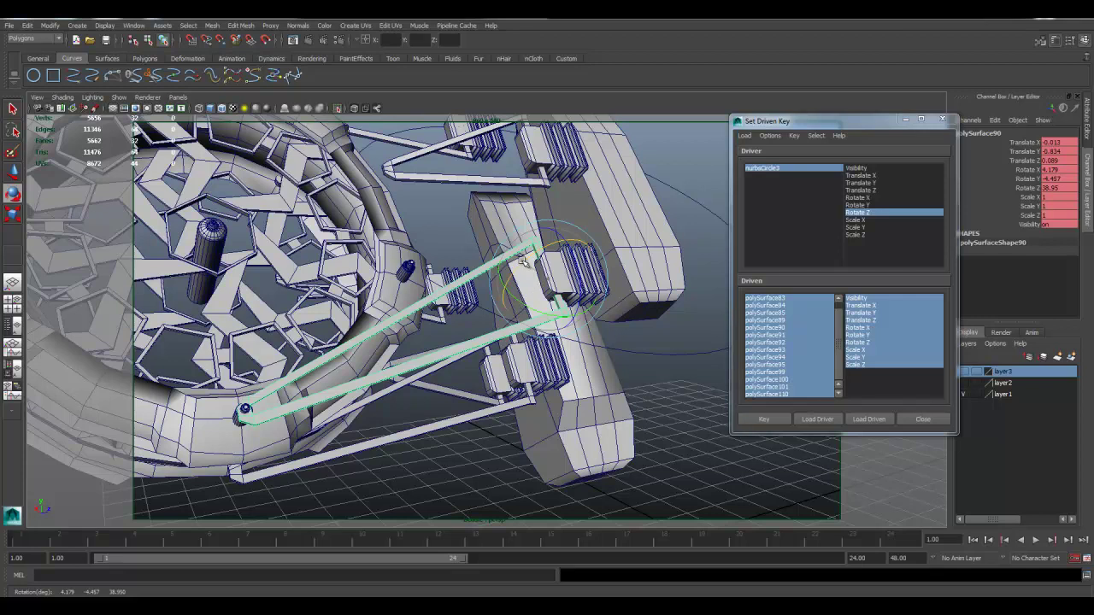
{"action": "left_click_drag", "start_coordinate": [524, 260], "coordinate": [524, 262]}
{"action": "key", "text": "q"}
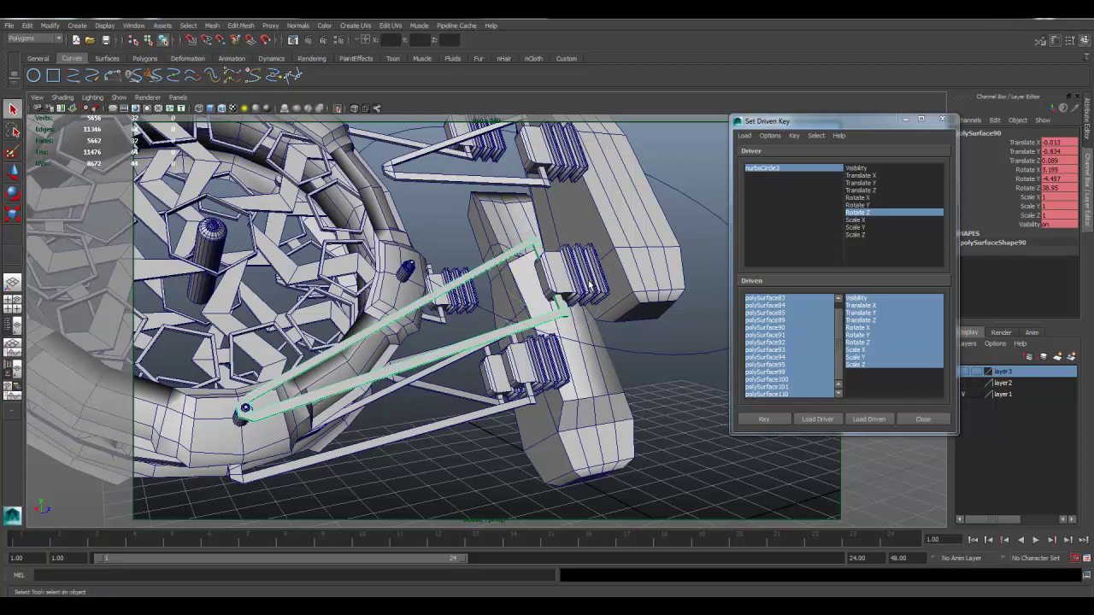
Scale the upper plate's rear housing to about 1.19 in Z so it reaches its strut
{"action": "left_click", "coordinate": [577, 280]}
{"action": "key", "text": "r"}
{"action": "left_click_drag", "start_coordinate": [637, 273], "coordinate": [646, 273]}
Move the upper plate's middle housing and strut together to about -0.56 in Y
{"action": "middle_click_drag", "start_coordinate": [496, 200], "coordinate": [503, 275], "text": "alt"}
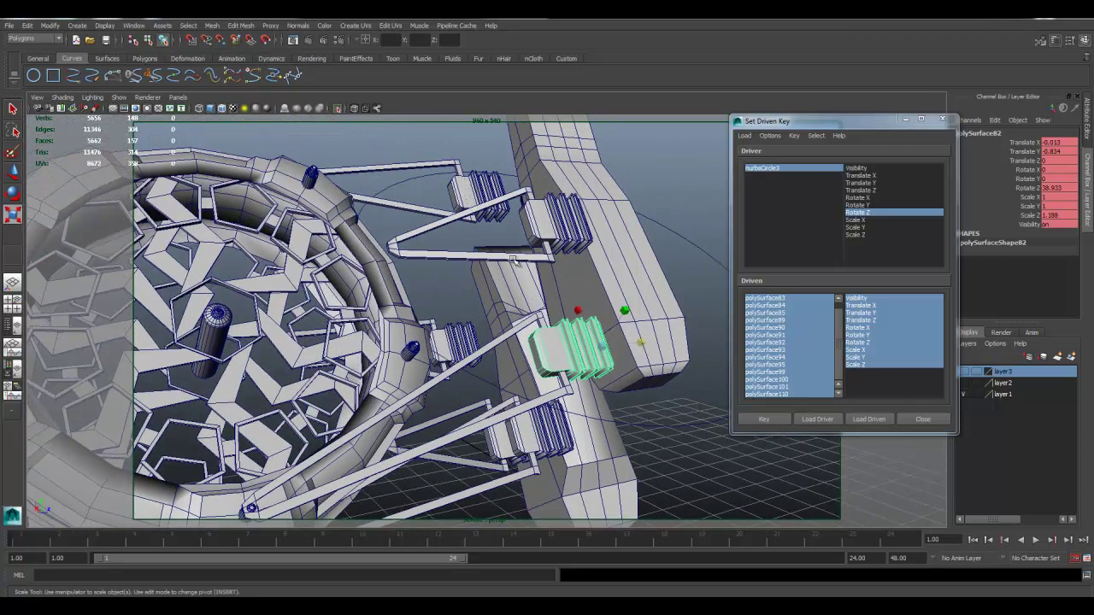
{"action": "left_click", "coordinate": [557, 239]}
{"action": "left_click_drag", "start_coordinate": [558, 239], "coordinate": [540, 315], "text": "alt"}
{"action": "left_click", "coordinate": [549, 247], "text": "shift"}
{"action": "key", "text": "w"}
Rotate the upper middle strut so its tip meets its peg on the wheel rim, and adjust its position against the housing
{"action": "key", "text": "e"}
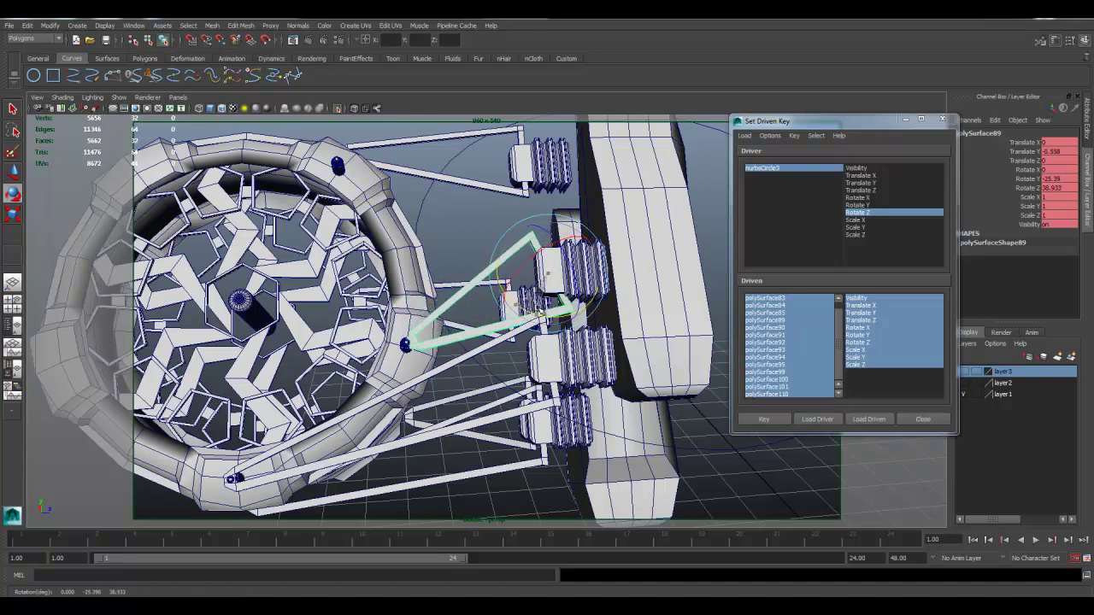
{"action": "left_click_drag", "start_coordinate": [514, 272], "coordinate": [526, 239]}
{"action": "key", "text": "w"}
{"action": "key", "text": "e"}
{"action": "left_click_drag", "start_coordinate": [530, 284], "coordinate": [664, 283]}
{"action": "key", "text": "w"}
Scale the upper plate's middle housing to about 1.17 in Z so it reaches its strut
{"action": "left_click", "coordinate": [591, 276]}
{"action": "key", "text": "r"}
{"action": "left_click_drag", "start_coordinate": [589, 188], "coordinate": [551, 218], "text": "alt"}
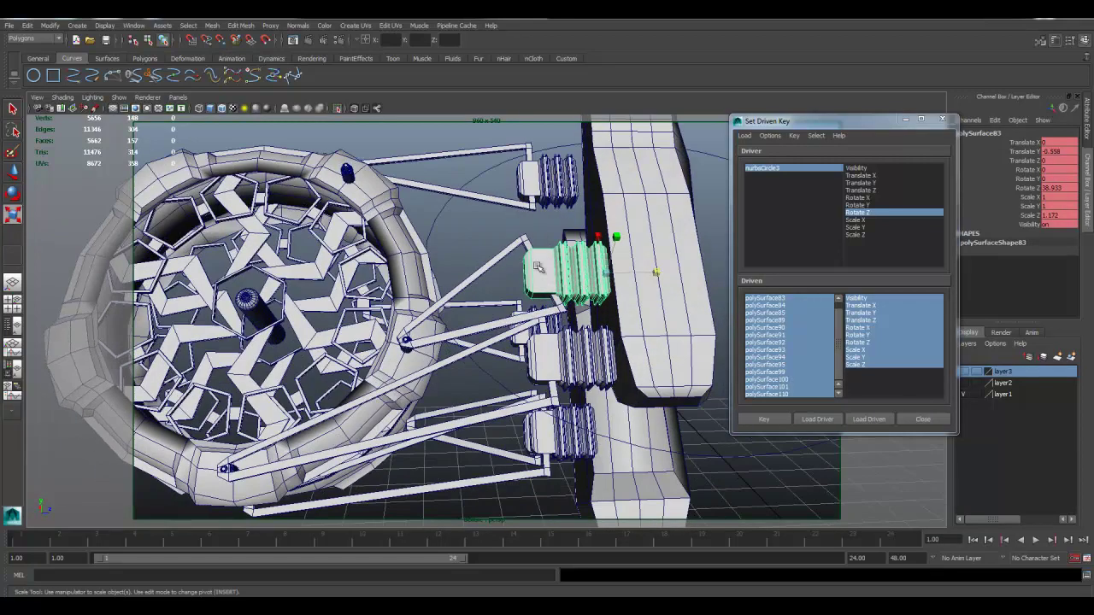
Move the upper plate's front housing and strut together to about -1.85 in X
{"action": "middle_click_drag", "start_coordinate": [543, 216], "coordinate": [540, 299], "text": "alt"}
{"action": "left_click", "coordinate": [553, 255]}
{"action": "left_click_drag", "start_coordinate": [553, 256], "coordinate": [444, 254], "text": "alt"}
{"action": "left_click", "coordinate": [494, 215], "text": "shift"}
{"action": "key", "text": "w"}
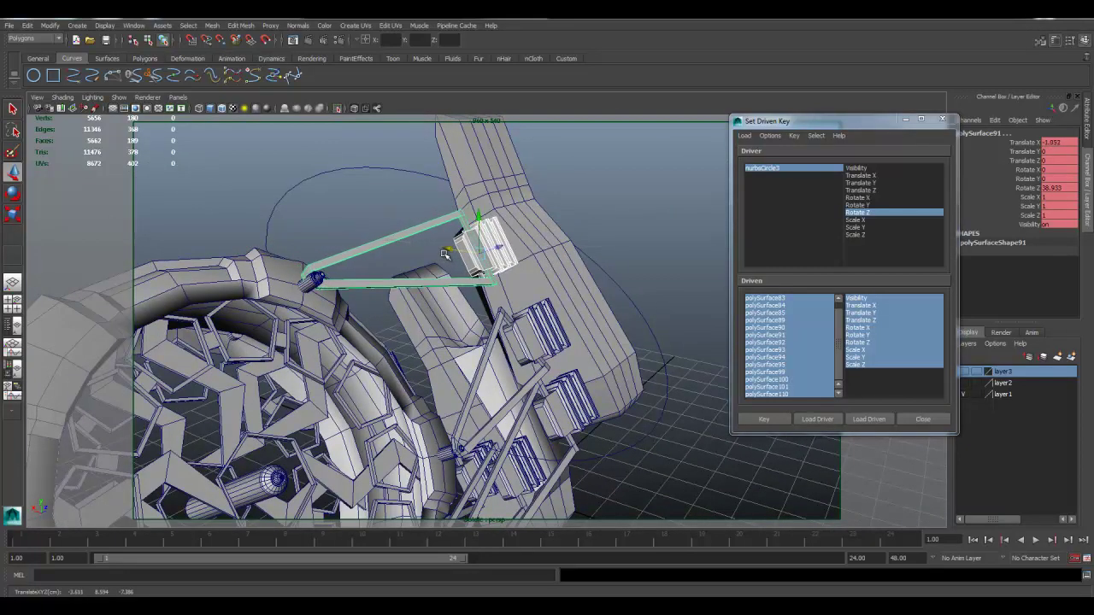
Rotate the upper front strut toward its wheel peg and adjust its position against the housing
{"action": "left_click", "coordinate": [371, 244]}
{"action": "key", "text": "e"}
{"action": "left_click_drag", "start_coordinate": [469, 242], "coordinate": [451, 299]}
{"action": "key", "text": "w"}
{"action": "left_click_drag", "start_coordinate": [421, 189], "coordinate": [514, 199]}
{"action": "key", "text": "e"}
Move the lower plate's front housing and strut together to about -0.36 in X and 0.73 in Y
{"action": "left_click_drag", "start_coordinate": [345, 325], "coordinate": [441, 363], "text": "alt"}
{"action": "left_click", "coordinate": [361, 323]}
{"action": "key", "text": "q"}
{"action": "left_click", "coordinate": [315, 337], "text": "shift"}
{"action": "key", "text": "w"}
{"action": "left_click_drag", "start_coordinate": [372, 363], "coordinate": [327, 353]}
{"action": "left_click_drag", "start_coordinate": [359, 318], "coordinate": [313, 325]}
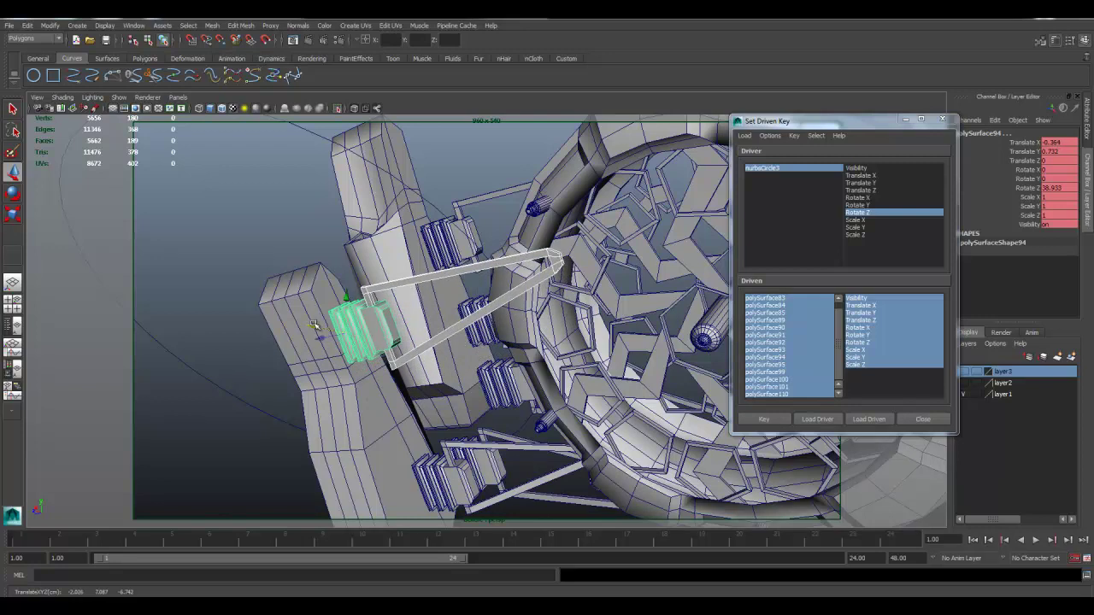
Move the lower front strut to about 0.14 in Z and rotate it to about 0, 14 and 42 degrees in X, Y and Z
{"action": "left_click", "coordinate": [406, 287]}
{"action": "key", "text": "e"}
{"action": "mouse_move", "coordinate": [412, 312]}
{"action": "left_mouse_down"}
{"action": "mouse_move", "coordinate": [402, 298]}
{"action": "mouse_move", "coordinate": [406, 326]}
{"action": "mouse_move", "coordinate": [404, 303]}
{"action": "left_mouse_up"}
{"action": "left_click_drag", "start_coordinate": [403, 303], "coordinate": [464, 334], "text": "alt"}
{"action": "key", "text": "w"}
{"action": "left_click_drag", "start_coordinate": [366, 344], "coordinate": [382, 344]}
{"action": "key", "text": "e"}
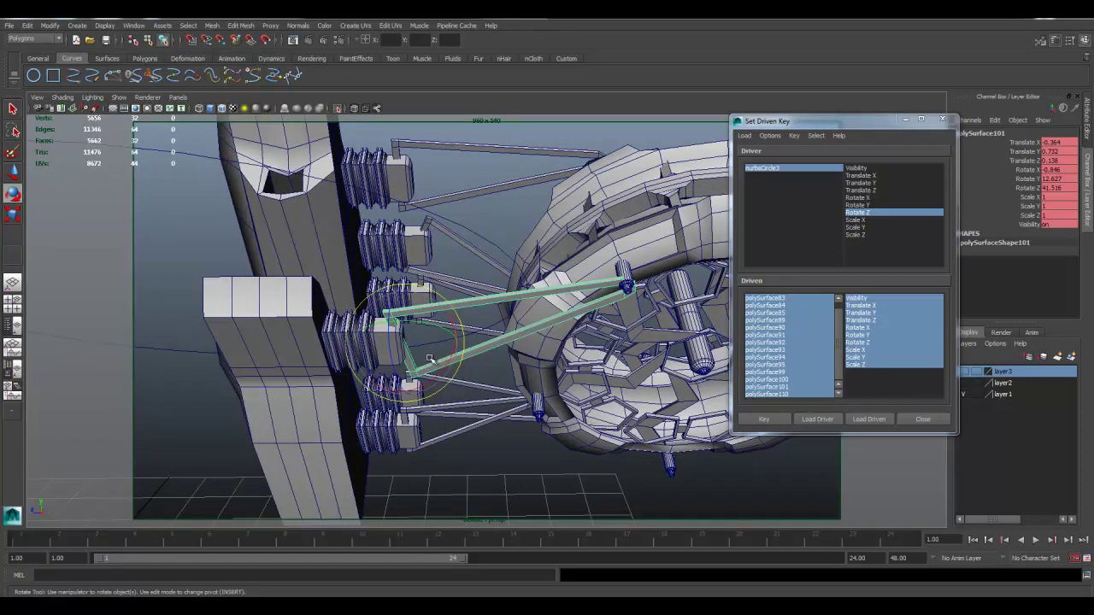
{"action": "left_click_drag", "start_coordinate": [438, 369], "coordinate": [444, 368]}
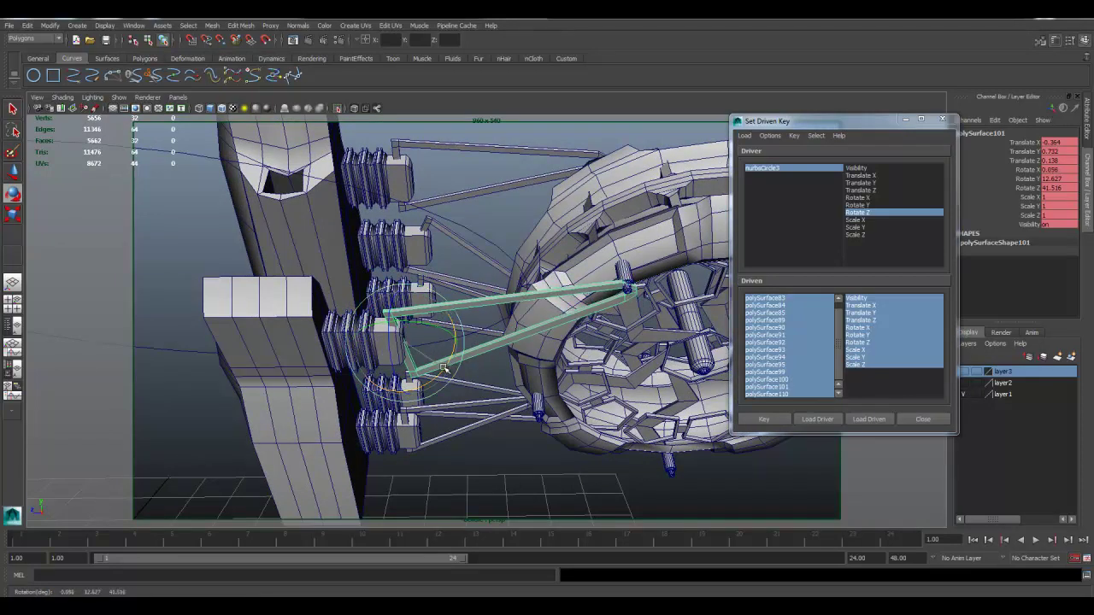
{"action": "left_click_drag", "start_coordinate": [434, 332], "coordinate": [434, 324]}
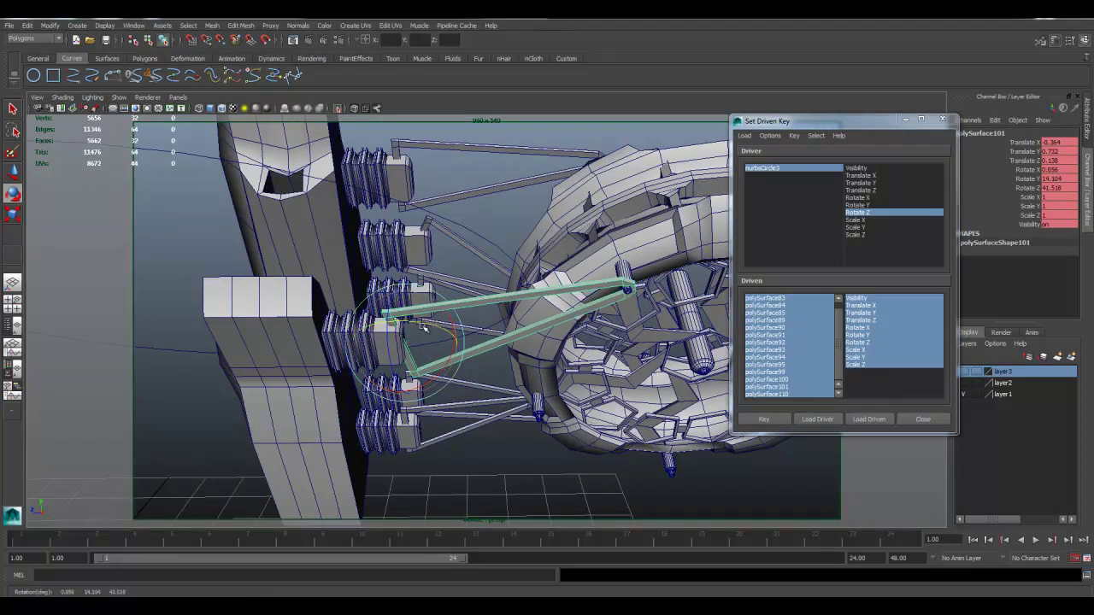
{"action": "key", "text": "q"}
Scale the lower plate's front housing along its depth to reach its strut
{"action": "left_click", "coordinate": [386, 345]}
{"action": "key", "text": "r"}
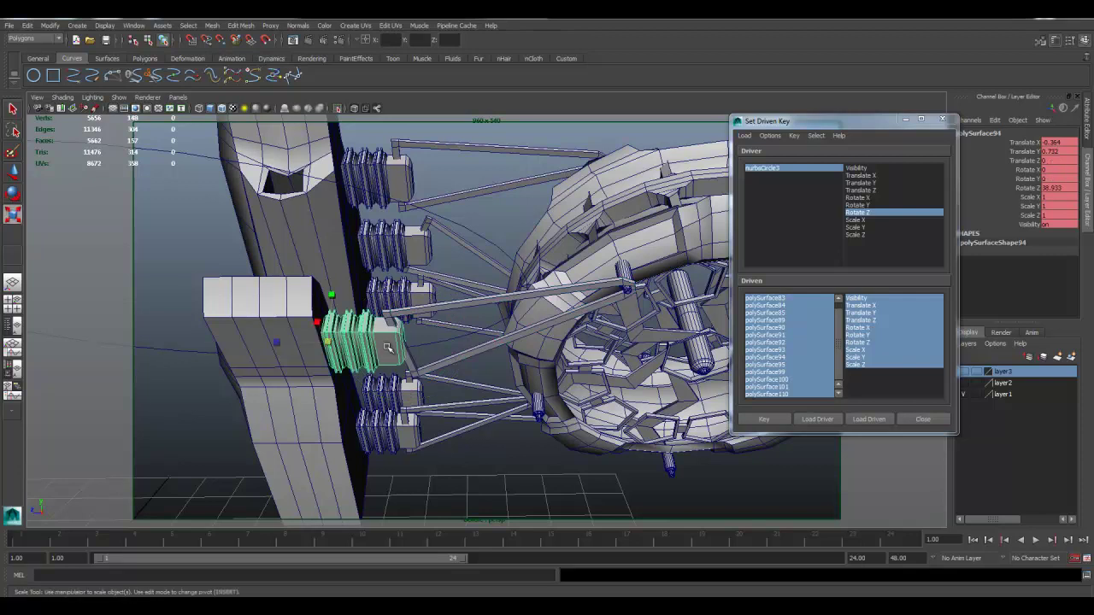
{"action": "left_click_drag", "start_coordinate": [277, 343], "coordinate": [270, 346]}
Select the lower plate's middle housing with its strut and move both along the plate, to about 0.66 in Y
{"action": "left_click_drag", "start_coordinate": [393, 350], "coordinate": [518, 355], "text": "alt"}
{"action": "key", "text": "q"}
{"action": "left_click", "coordinate": [470, 354]}
{"action": "left_click", "coordinate": [455, 352]}
{"action": "key", "text": "r"}
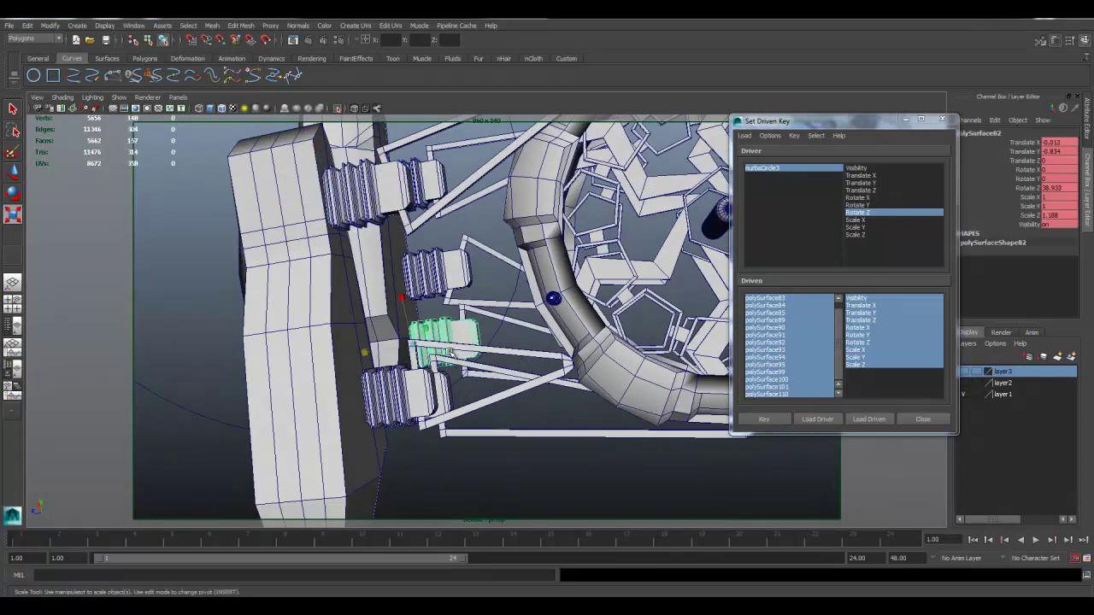
{"action": "key", "text": "q"}
{"action": "left_click", "coordinate": [402, 383]}
{"action": "key", "text": "w"}
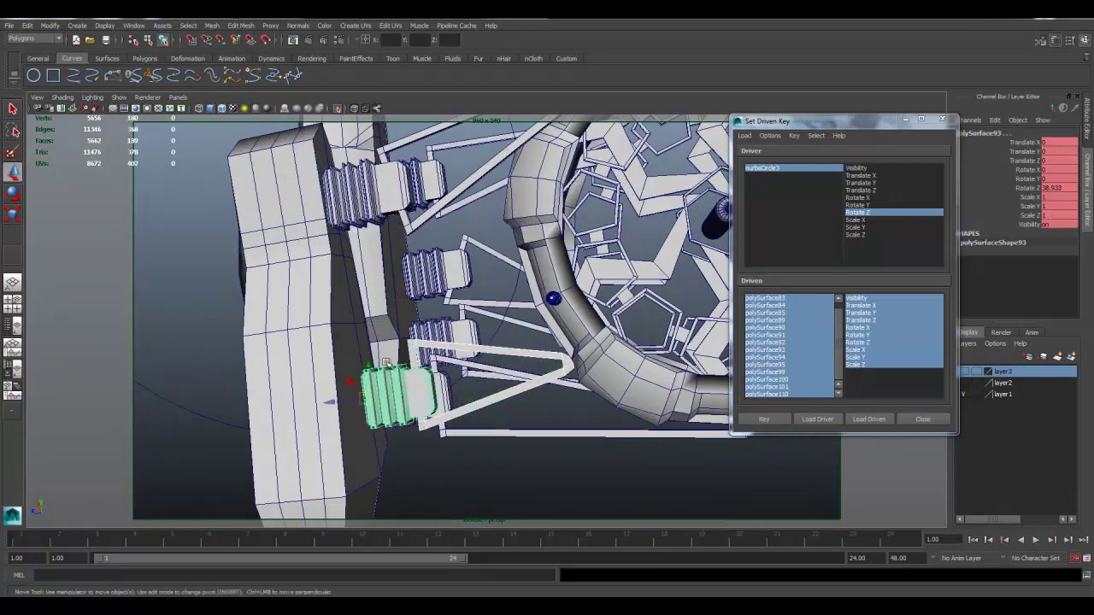
{"action": "left_click_drag", "start_coordinate": [369, 374], "coordinate": [300, 362]}
{"action": "left_click_drag", "start_coordinate": [387, 357], "coordinate": [348, 367]}
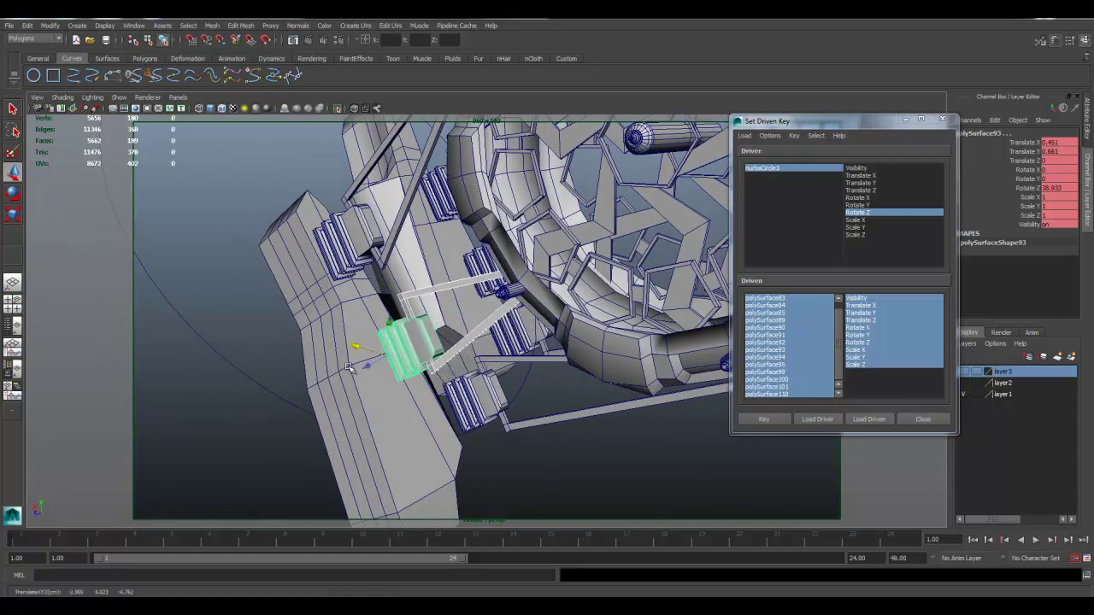
Adjust the lower middle housing and strut to about 0.65 in X, undoing the stray changes
{"action": "left_click", "coordinate": [396, 344]}
{"action": "left_click", "coordinate": [400, 345], "text": "shift"}
{"action": "key", "text": "ctrl+z"}
{"action": "left_click", "coordinate": [400, 344], "text": "shift"}
{"action": "left_click", "coordinate": [398, 343], "text": "shift"}
{"action": "key", "text": "ctrl+z"}
{"action": "left_click_drag", "start_coordinate": [393, 335], "coordinate": [331, 363]}
{"action": "key", "text": "ctrl+z"}
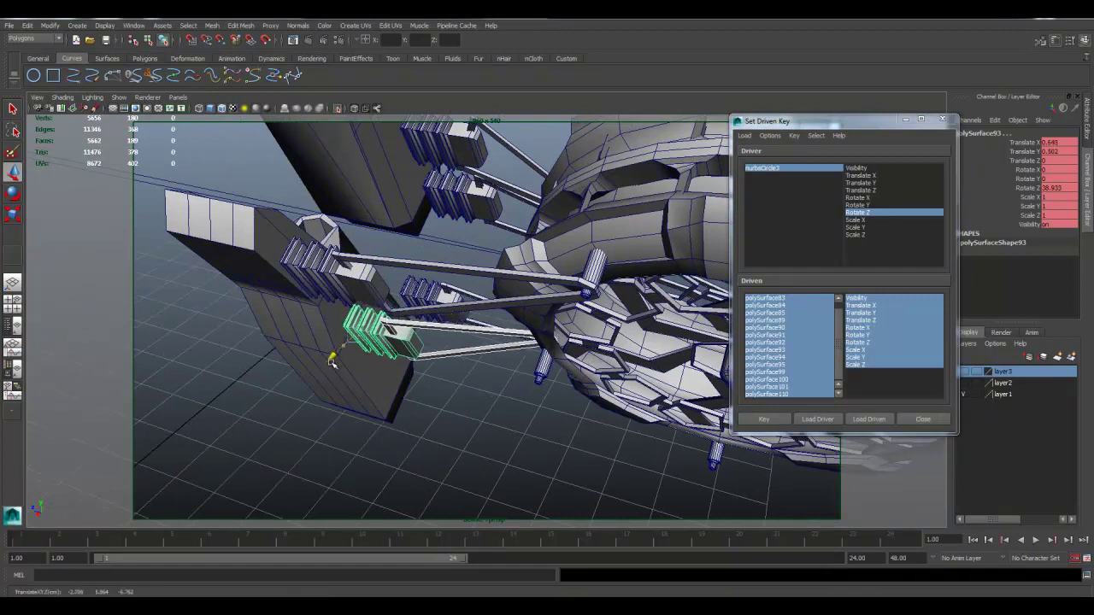
Rotate the lower middle strut so its tip meets its peg on the wheel rim
{"action": "key", "text": "e"}
{"action": "left_click", "coordinate": [480, 353]}
{"action": "left_click_drag", "start_coordinate": [428, 387], "coordinate": [414, 402]}
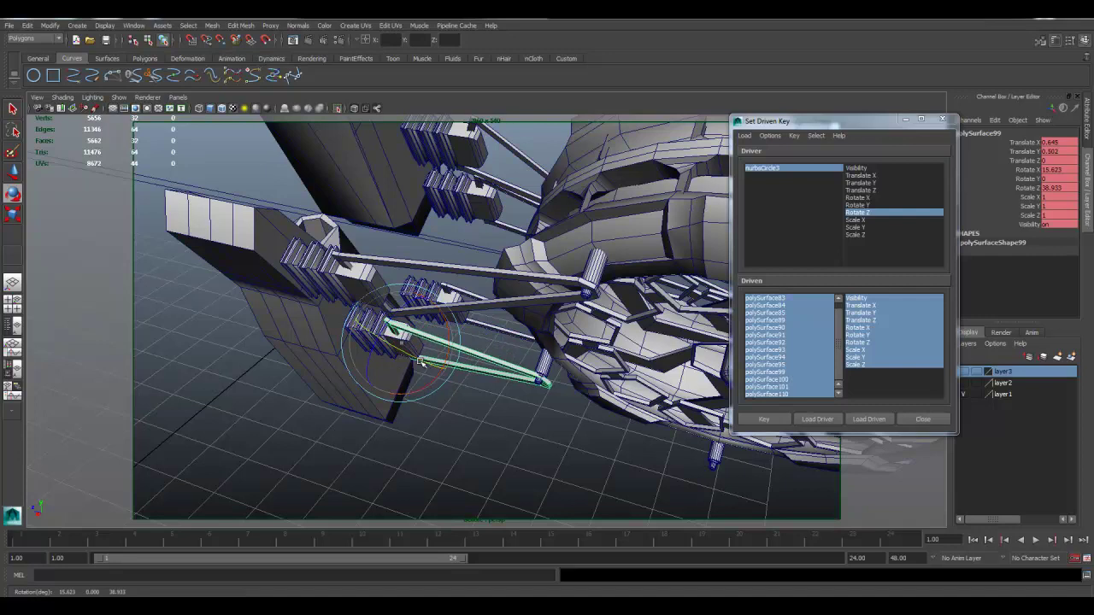
{"action": "left_click_drag", "start_coordinate": [418, 363], "coordinate": [453, 341], "text": "alt"}
{"action": "left_click_drag", "start_coordinate": [432, 304], "coordinate": [376, 329]}
{"action": "key", "text": "w"}
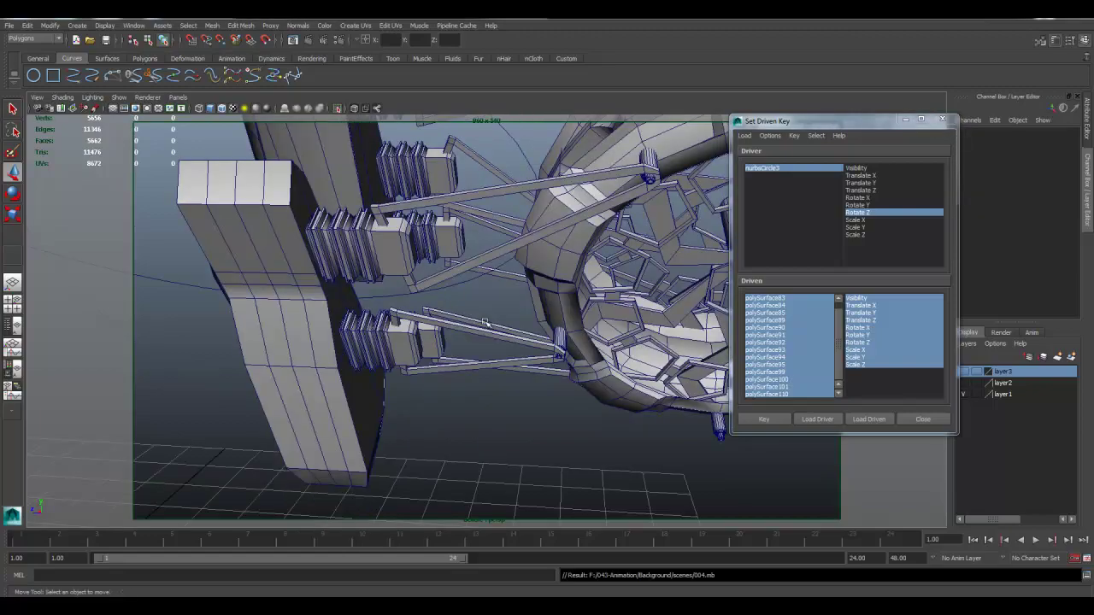
Key the adjusted driven parts against the circle control's Rotate Z, and select the circle control
{"action": "left_click_drag", "start_coordinate": [485, 322], "coordinate": [448, 346], "text": "alt"}
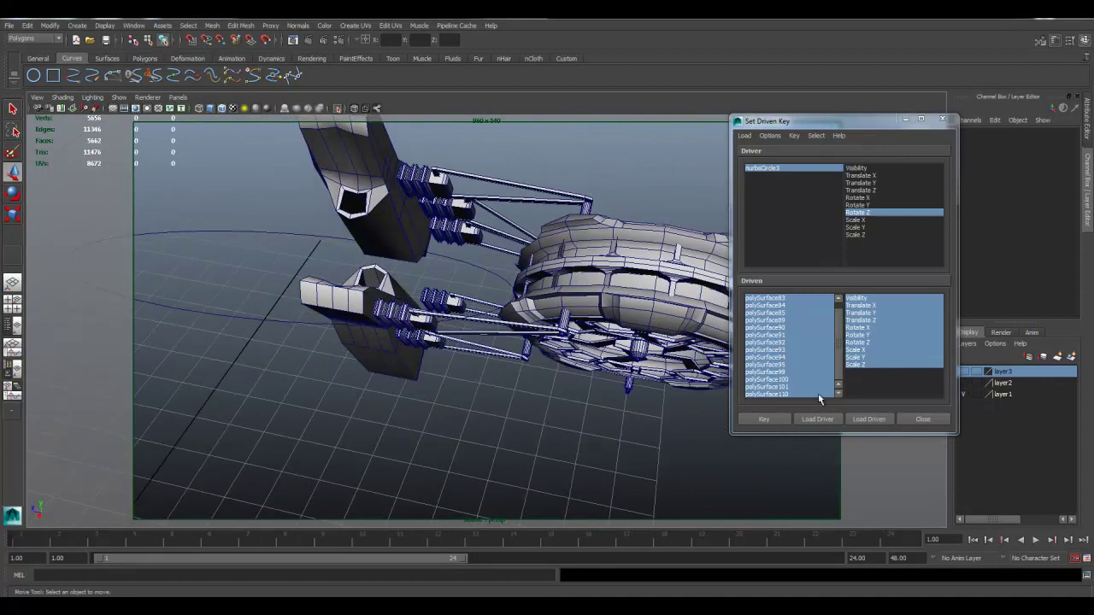
{"action": "left_click", "coordinate": [762, 422]}
{"action": "left_click_drag", "start_coordinate": [302, 343], "coordinate": [479, 355], "text": "alt"}
{"action": "scroll", "coordinate": [478, 355], "scroll_direction": "down", "scroll_amount": 1}
{"action": "left_click_drag", "start_coordinate": [272, 322], "coordinate": [296, 351]}
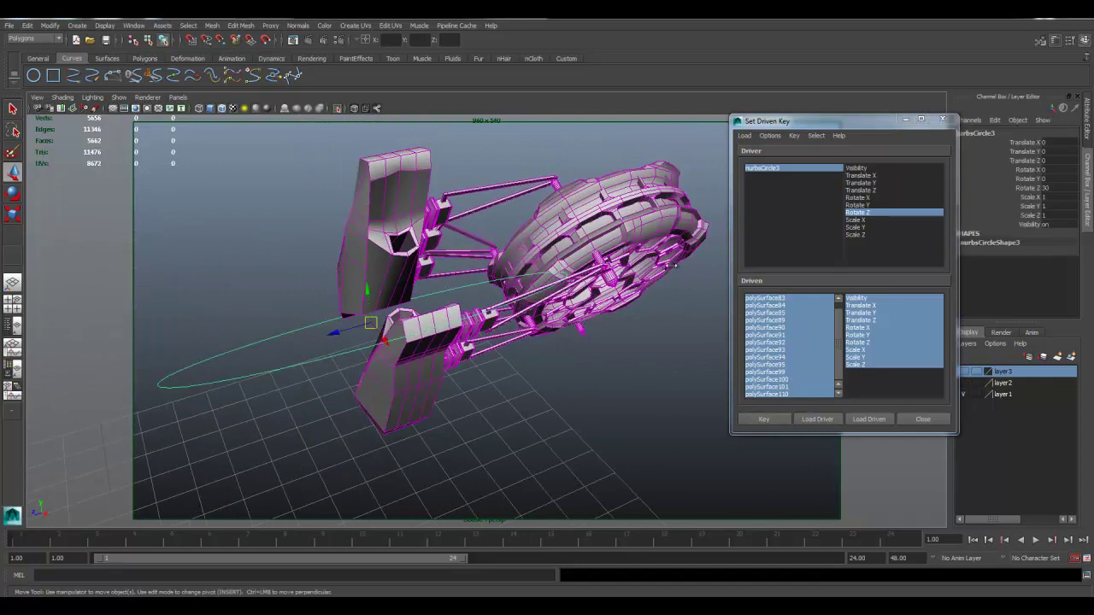
Enable the circle control's minimum and maximum Z rotation limits and set its current Z rotation to -30
{"action": "key", "text": "ctrl+a"}
{"action": "left_click_drag", "start_coordinate": [863, 122], "coordinate": [559, 269]}
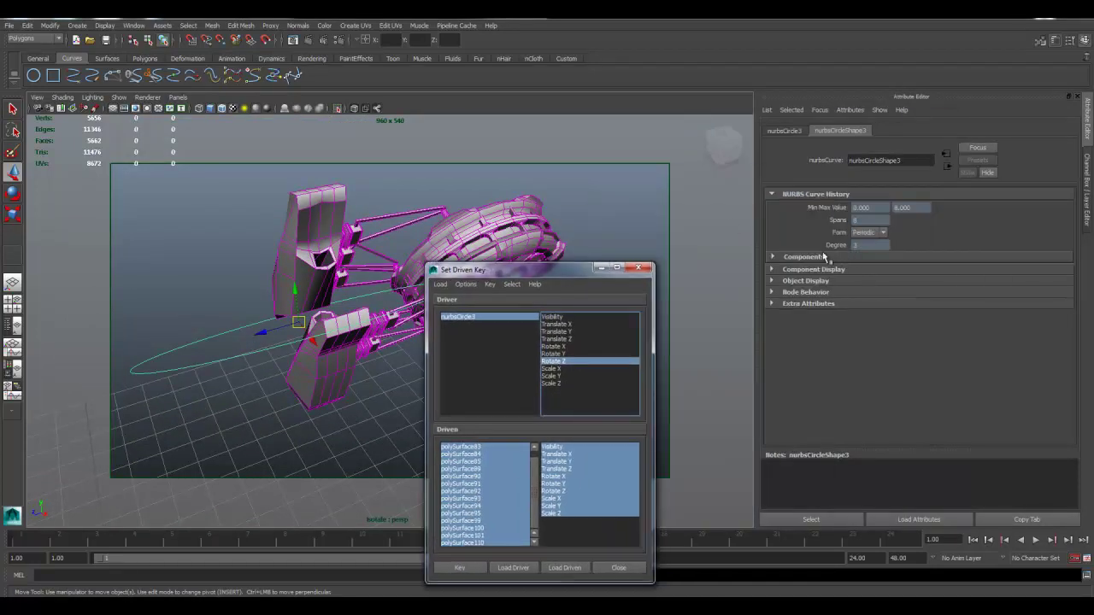
{"action": "left_click", "coordinate": [785, 131]}
{"action": "left_click", "coordinate": [810, 305]}
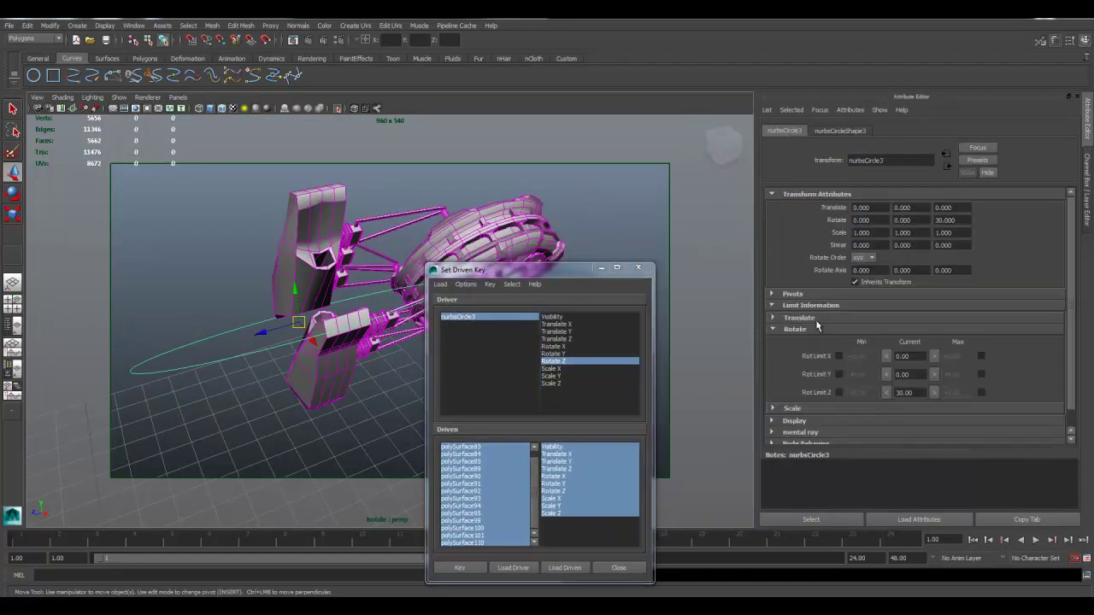
{"action": "left_click_drag", "start_coordinate": [511, 271], "coordinate": [542, 324]}
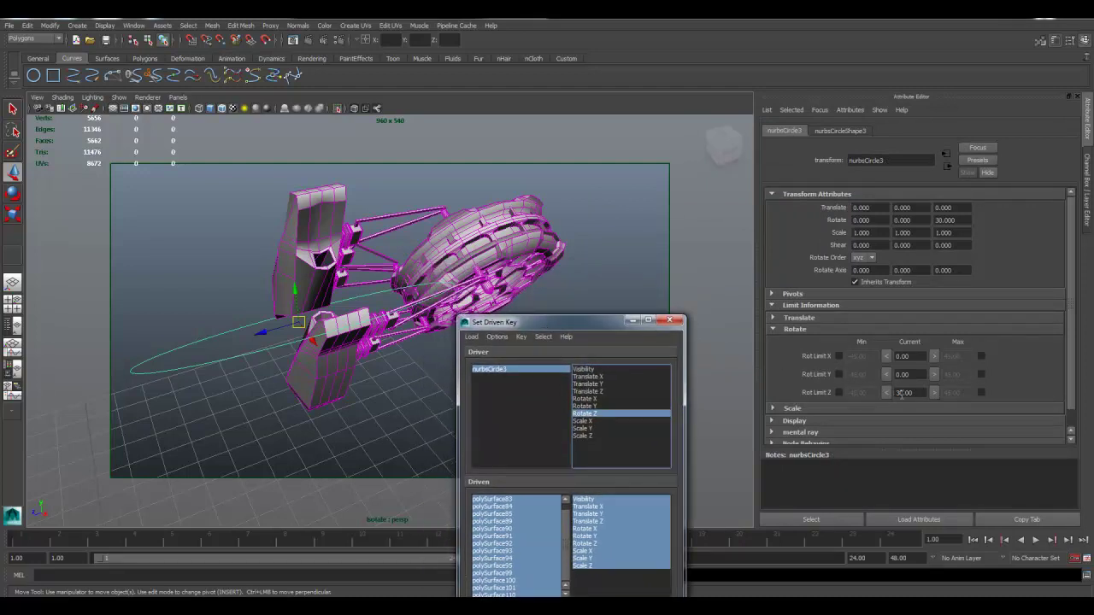
{"action": "left_click", "coordinate": [980, 393]}
{"action": "left_click", "coordinate": [838, 392]}
{"action": "type", "text": "-30"}
{"action": "key", "text": "Return"}
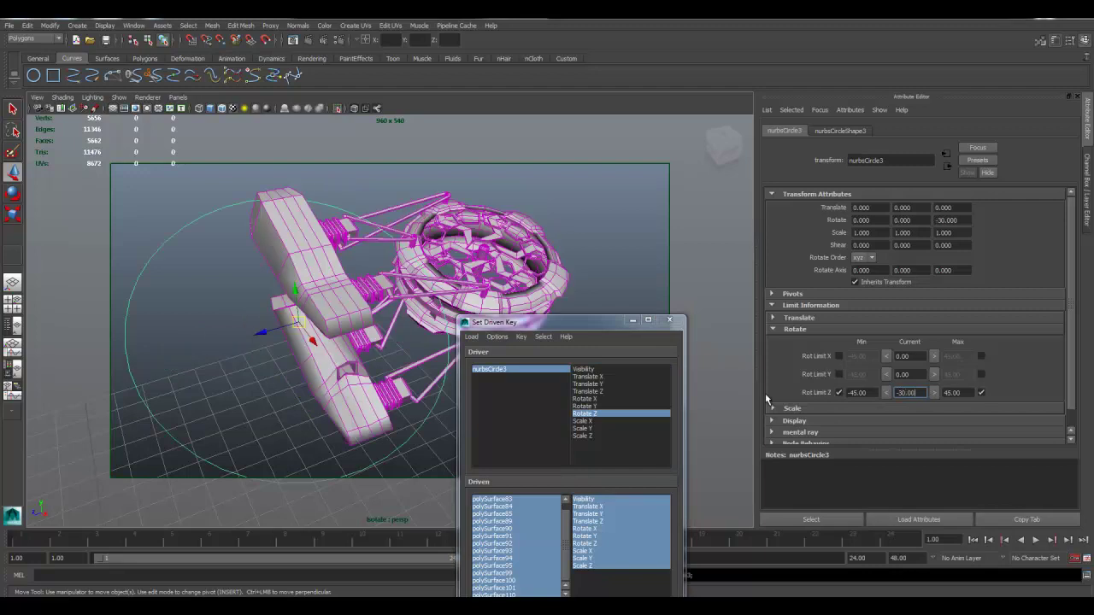
Limit the circle control's Z rotation to a minimum of -30 and a maximum of 30, rotating it to test the range
{"action": "left_click_drag", "start_coordinate": [341, 318], "coordinate": [253, 313], "text": "alt"}
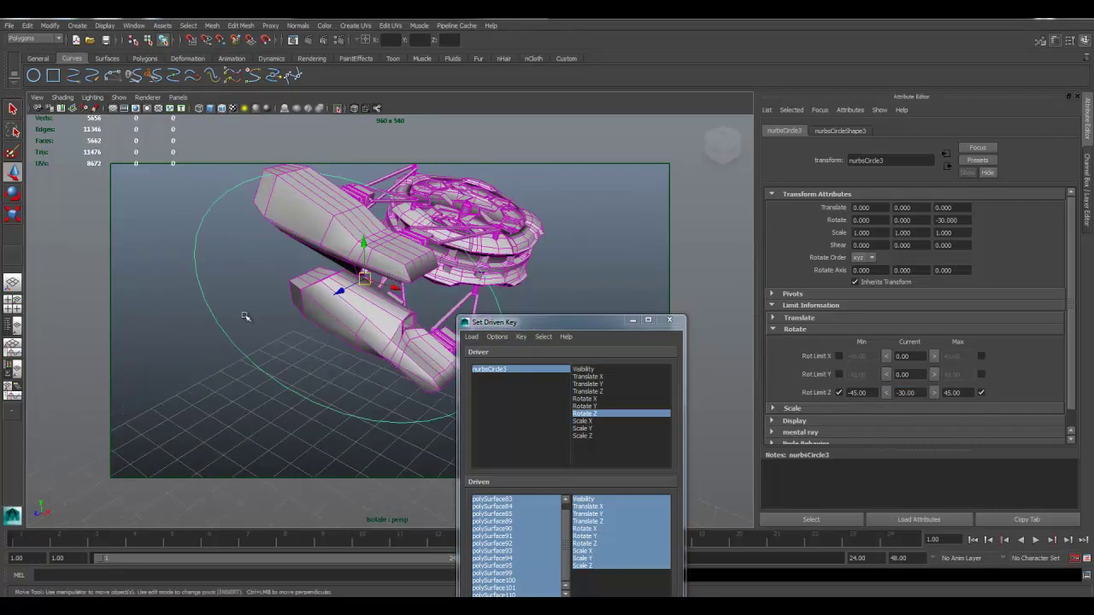
{"action": "key", "text": "e"}
{"action": "left_click_drag", "start_coordinate": [402, 266], "coordinate": [419, 296]}
{"action": "left_click", "coordinate": [876, 393]}
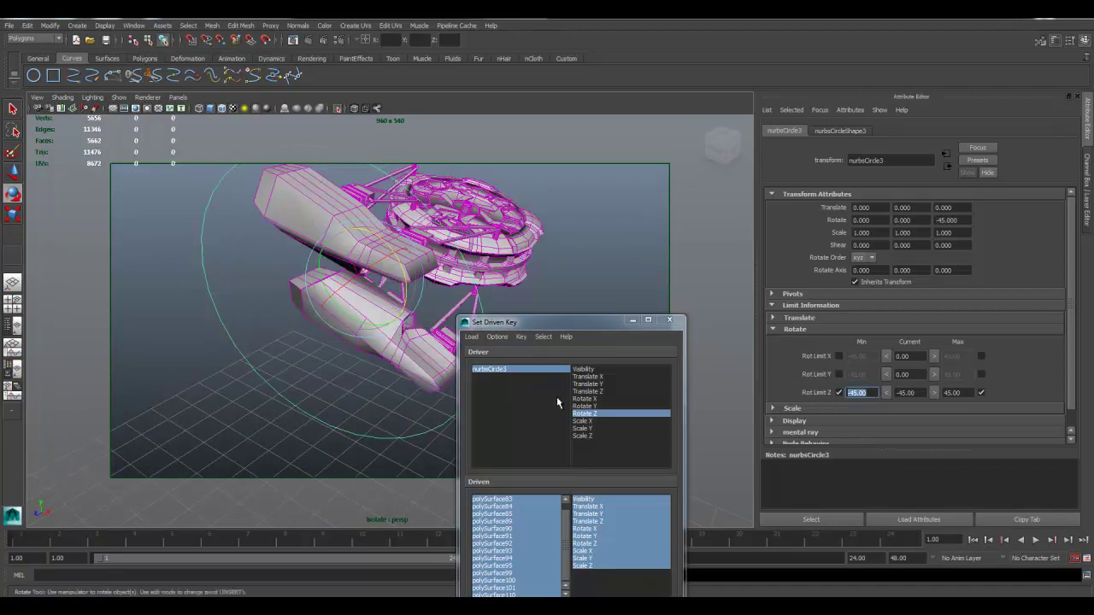
{"action": "type", "text": "-30"}
{"action": "key", "text": "Return"}
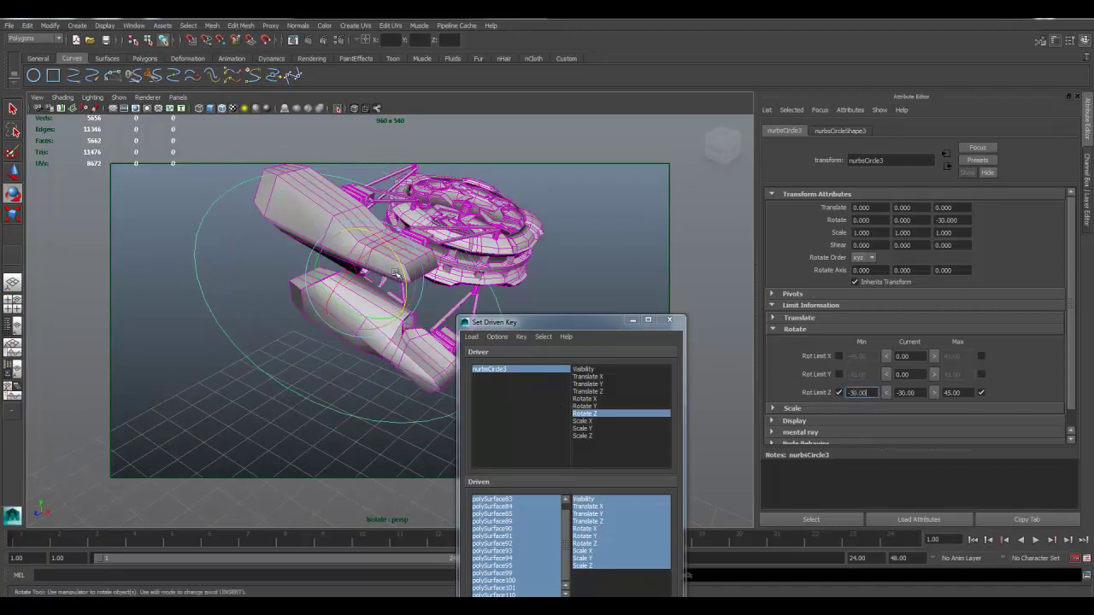
{"action": "left_click_drag", "start_coordinate": [407, 275], "coordinate": [374, 194]}
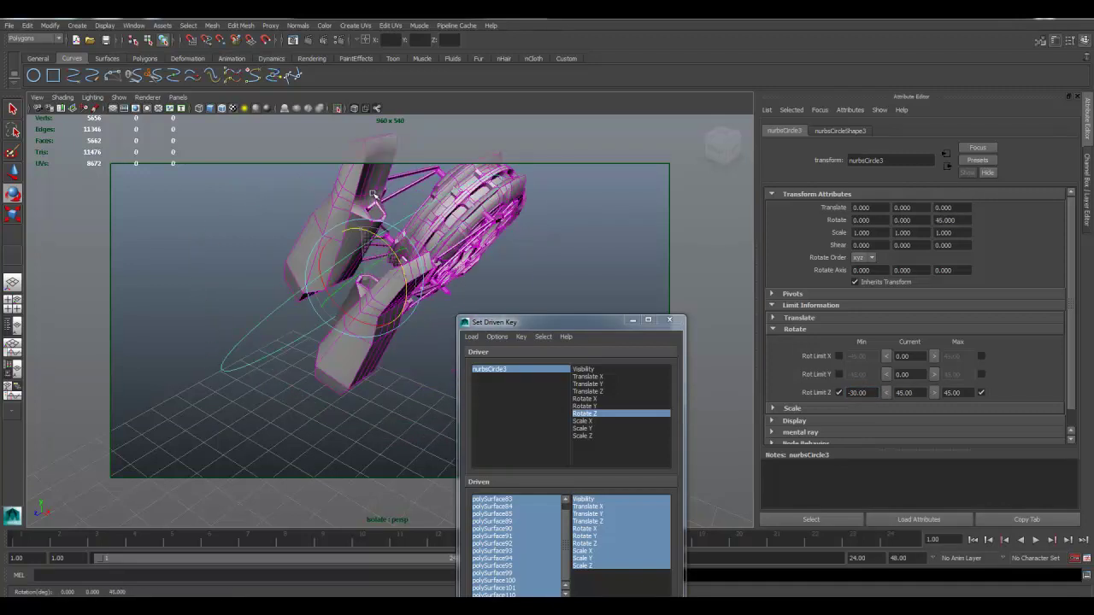
{"action": "left_click_drag", "start_coordinate": [346, 154], "coordinate": [434, 317]}
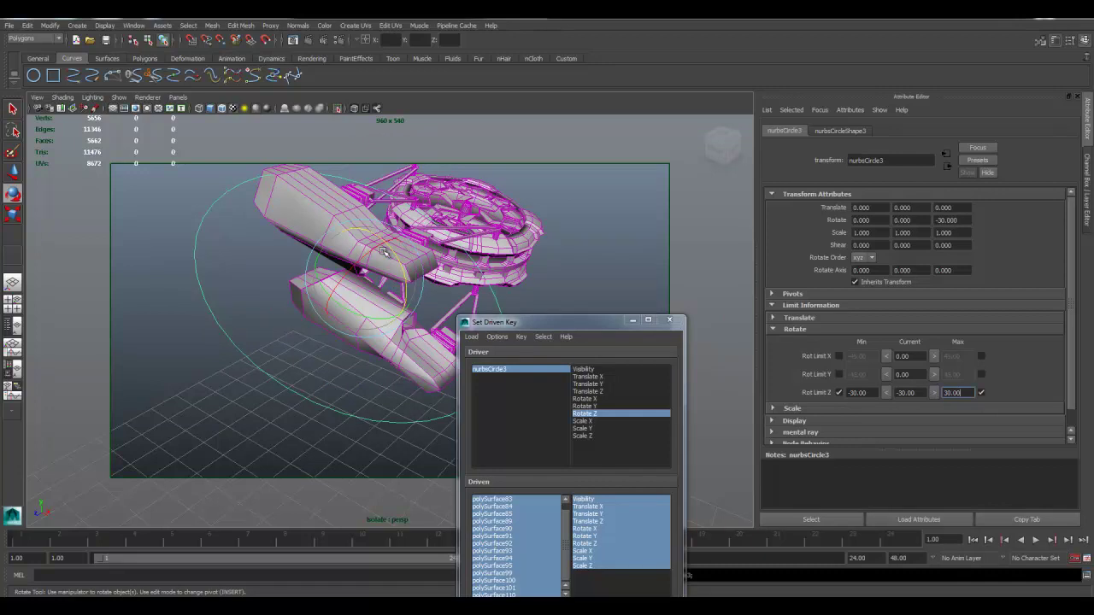
Rotate the circle control to 20 in X and enable its minimum and maximum X rotation limits
{"action": "left_click_drag", "start_coordinate": [397, 263], "coordinate": [325, 271]}
{"action": "left_click_drag", "start_coordinate": [327, 266], "coordinate": [292, 255]}
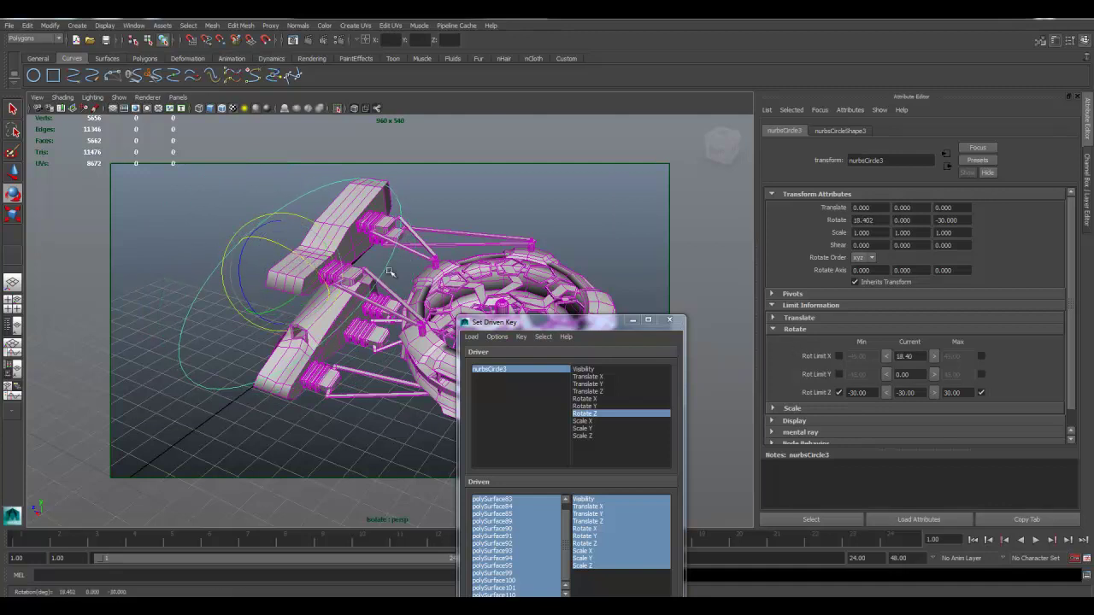
{"action": "left_click_drag", "start_coordinate": [918, 357], "coordinate": [899, 355]}
{"action": "key", "text": "Return"}
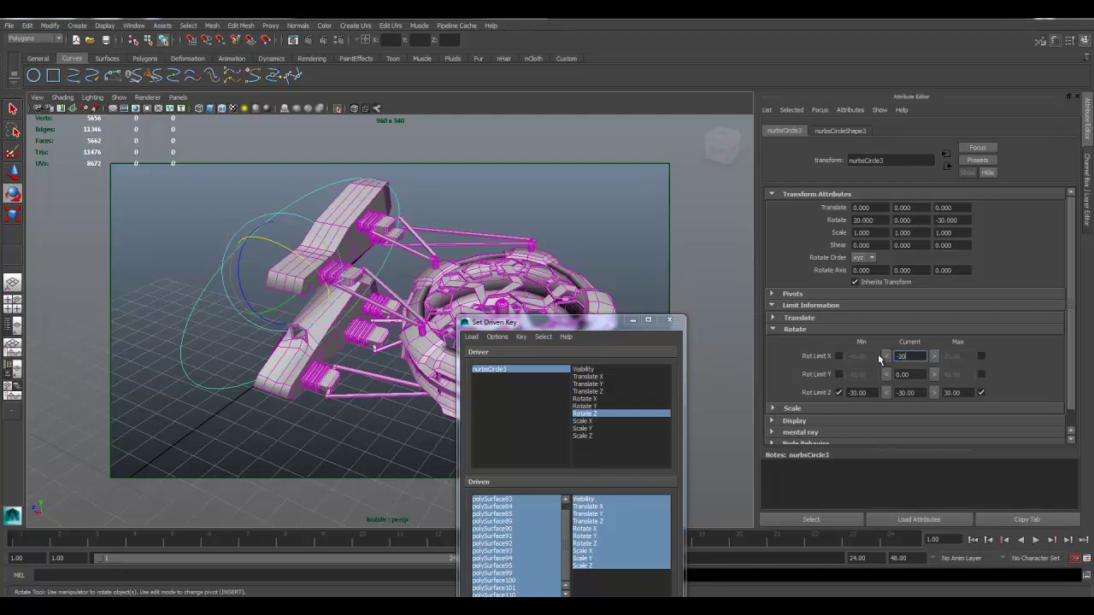
{"action": "left_click", "coordinate": [840, 356]}
{"action": "left_click", "coordinate": [980, 357]}
Lock the circle control's translate, Rotate Y, scale and visibility channels
{"action": "left_click_drag", "start_coordinate": [499, 325], "coordinate": [489, 370]}
{"action": "left_click_drag", "start_coordinate": [367, 316], "coordinate": [378, 301], "text": "alt"}
{"action": "left_click", "coordinate": [1086, 195]}
{"action": "left_click_drag", "start_coordinate": [778, 236], "coordinate": [785, 224], "text": "alt"}
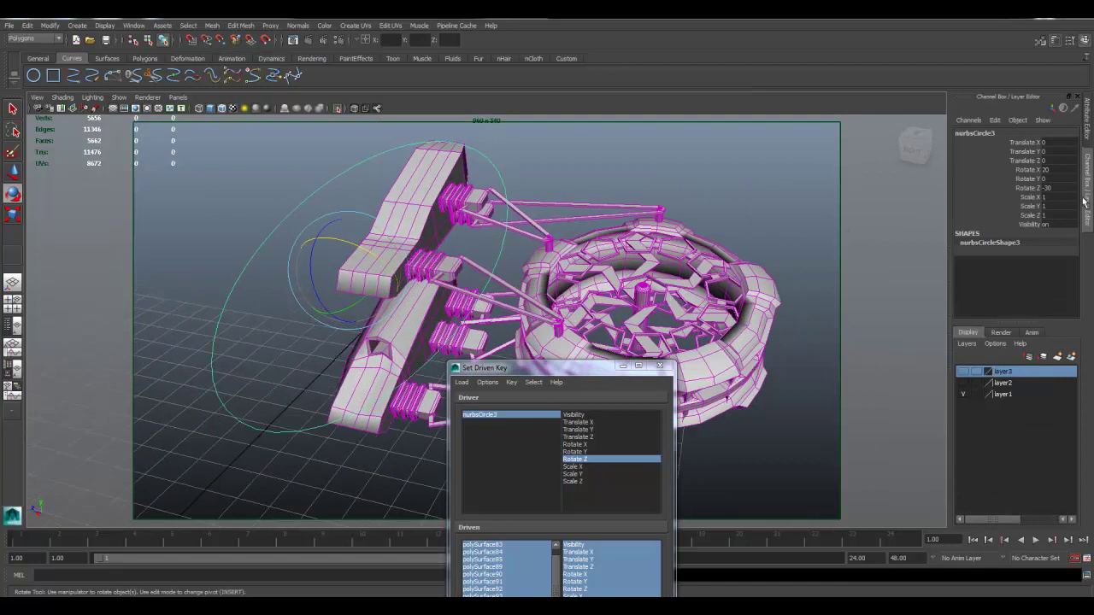
{"action": "left_click", "coordinate": [1030, 179]}
{"action": "left_click_drag", "start_coordinate": [1031, 198], "coordinate": [1024, 224], "text": "ctrl"}
{"action": "left_click_drag", "start_coordinate": [1031, 162], "coordinate": [1029, 142], "text": "ctrl"}
{"action": "right_click", "coordinate": [1024, 153]}
{"action": "left_click", "coordinate": [1011, 371]}
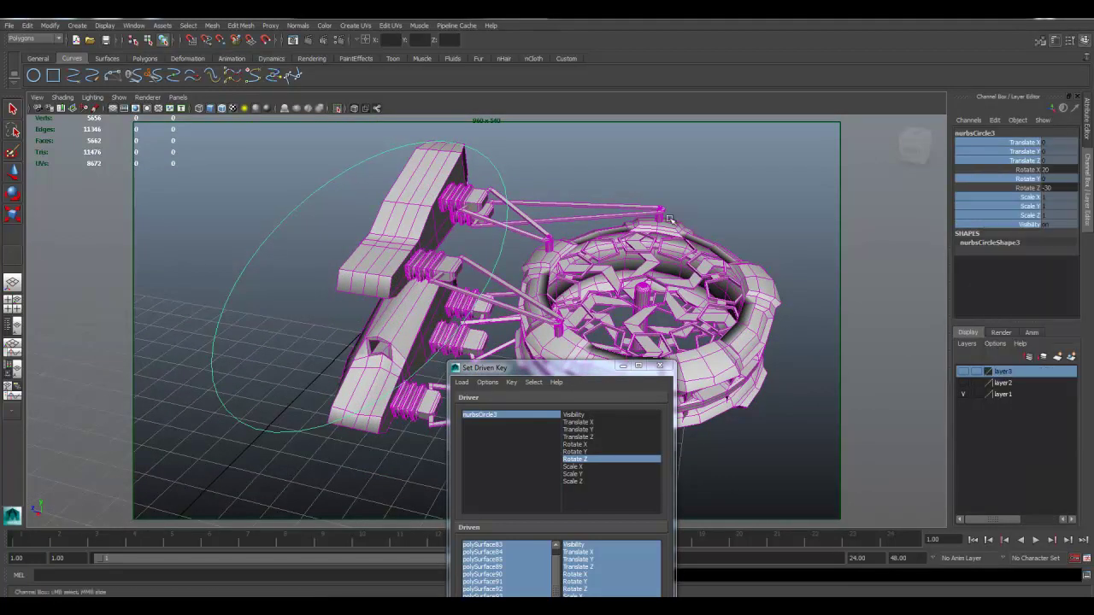
Reset the circle control's Rotate Z to 0
{"action": "left_click", "coordinate": [564, 175]}
{"action": "left_click", "coordinate": [510, 174]}
{"action": "left_click_drag", "start_coordinate": [1064, 170], "coordinate": [1058, 191]}
{"action": "type", "text": "0"}
{"action": "key", "text": "Return"}
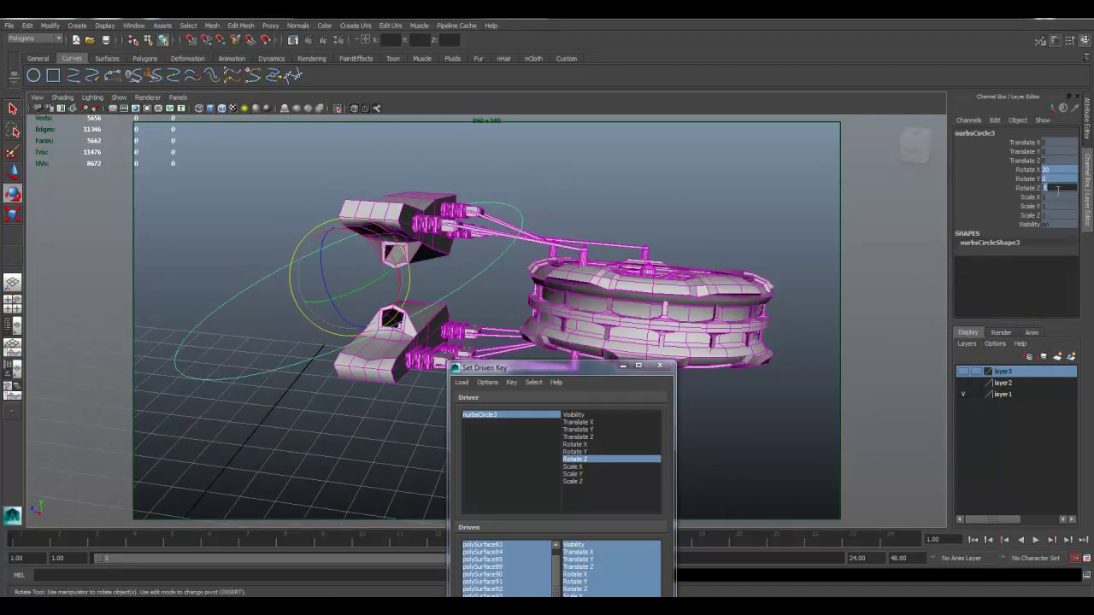
{"action": "left_click", "coordinate": [602, 187]}
{"action": "left_click", "coordinate": [496, 267]}
Set the circle control's minimum X rotation limit to -20
{"action": "double_click", "coordinate": [1066, 169]}
{"action": "left_click", "coordinate": [721, 172]}
{"action": "left_click", "coordinate": [496, 260]}
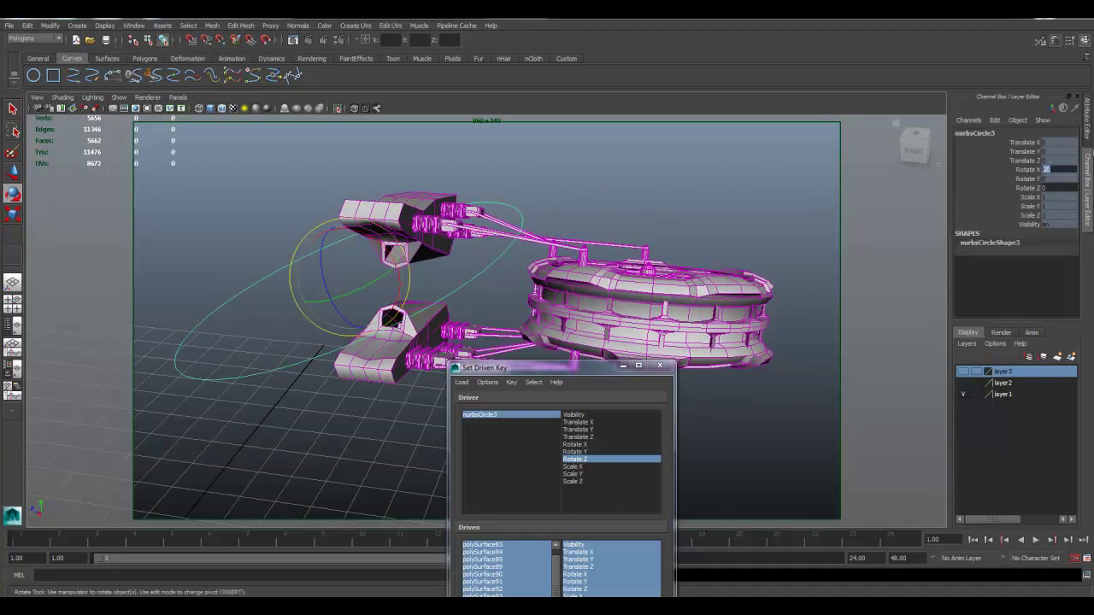
{"action": "left_click", "coordinate": [1088, 129]}
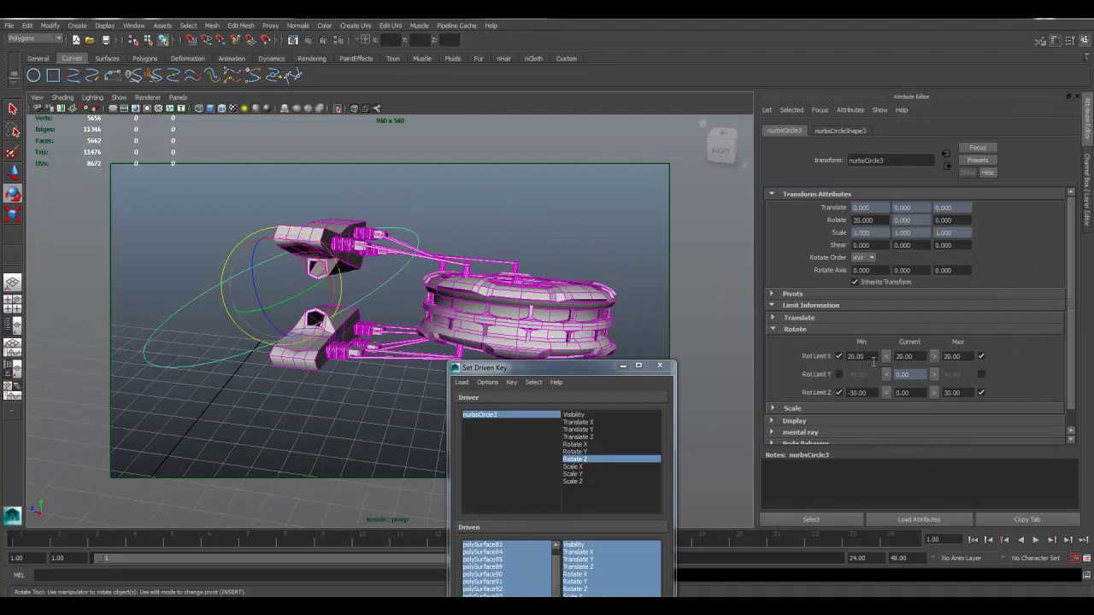
{"action": "left_click", "coordinate": [899, 356]}
{"action": "left_click_drag", "start_coordinate": [876, 358], "coordinate": [737, 354]}
Reset the circle control's Rotate X to 0 and deselect it
{"action": "left_click", "coordinate": [494, 222]}
{"action": "key", "text": "ctrl+a"}
{"action": "left_click", "coordinate": [482, 293]}
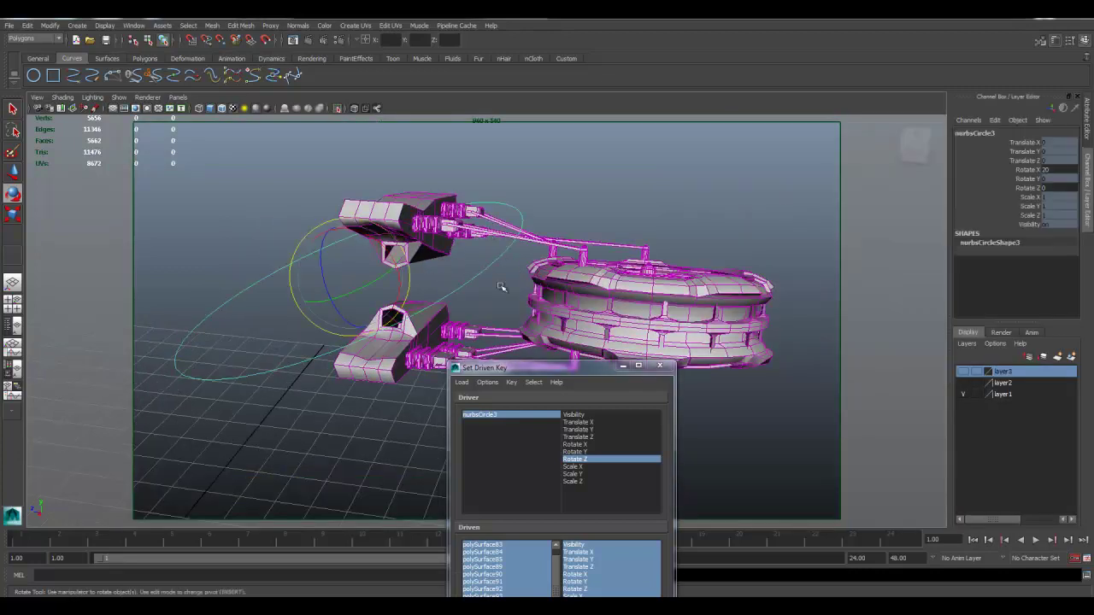
{"action": "left_click", "coordinate": [1058, 169]}
{"action": "type", "text": "0"}
{"action": "key", "text": "Return"}
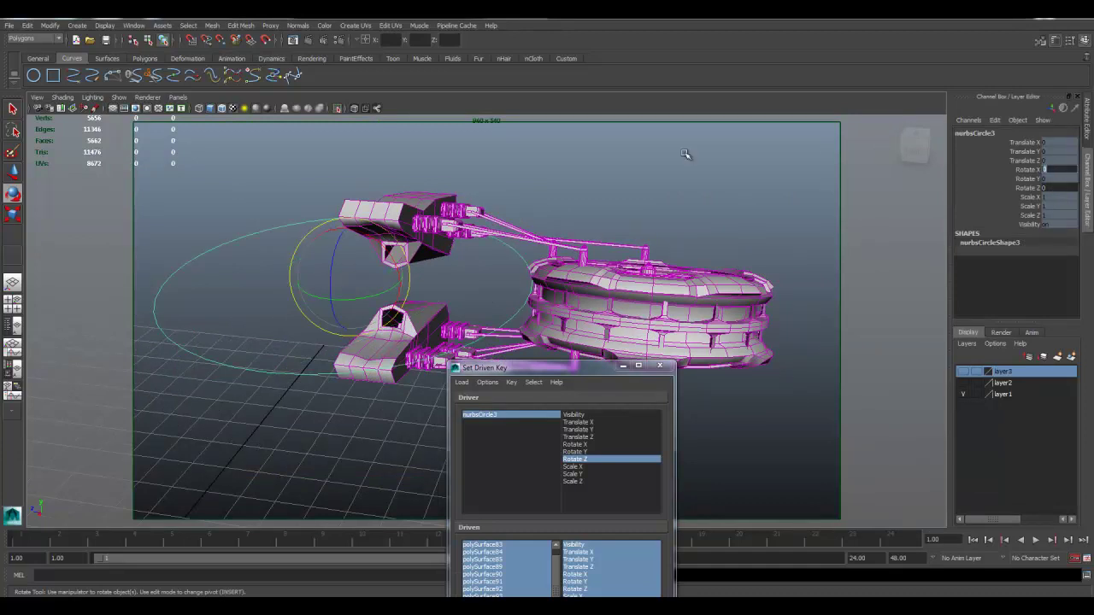
{"action": "left_click", "coordinate": [632, 181]}
{"action": "middle_click_drag", "start_coordinate": [525, 253], "coordinate": [577, 212], "text": "alt"}
{"action": "left_click_drag", "start_coordinate": [571, 210], "coordinate": [573, 227], "text": "alt"}
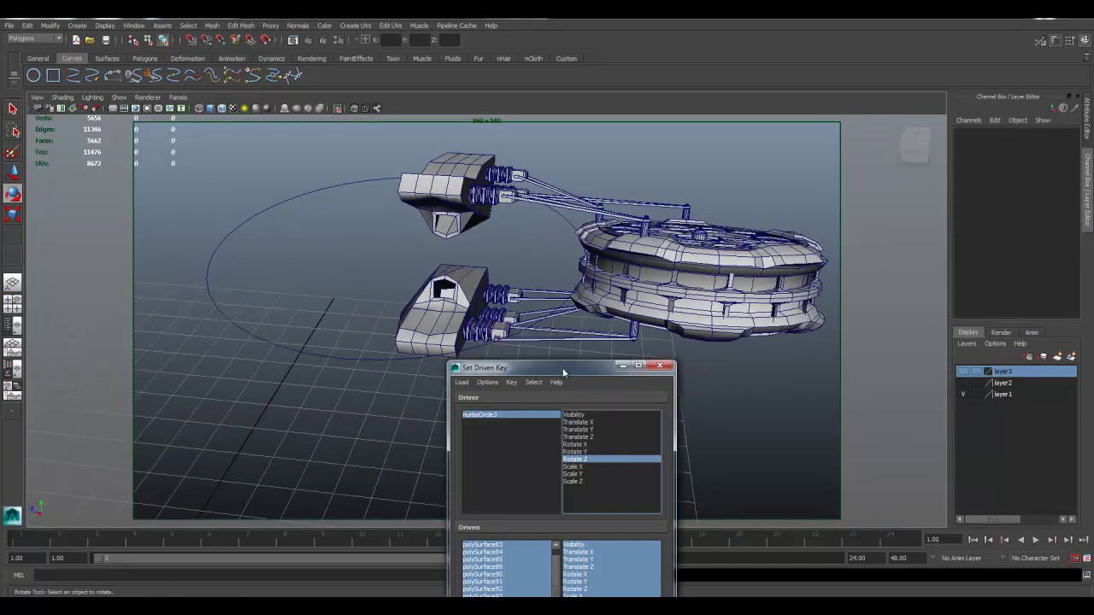
Choose the circle's Rotate X as the driver attribute and key all driven parts in the neutral pose
{"action": "left_click_drag", "start_coordinate": [560, 372], "coordinate": [641, 341]}
{"action": "left_click", "coordinate": [282, 353]}
{"action": "left_click_drag", "start_coordinate": [419, 212], "coordinate": [416, 206]}
{"action": "key", "text": "ctrl+z"}
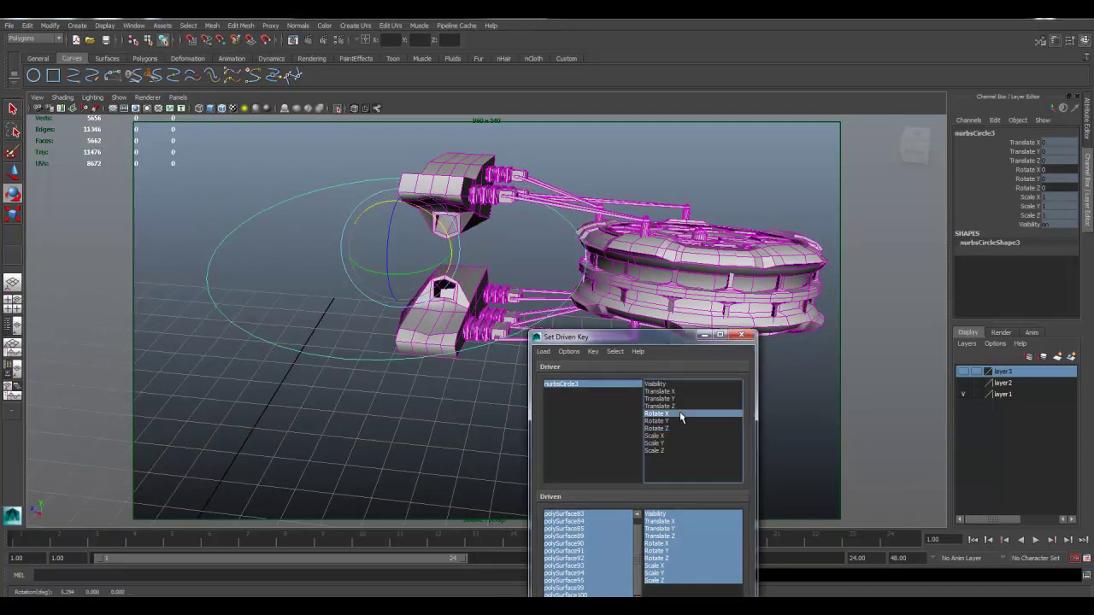
{"action": "left_click", "coordinate": [639, 352]}
{"action": "left_click", "coordinate": [642, 343]}
{"action": "left_click_drag", "start_coordinate": [681, 335], "coordinate": [971, 160]}
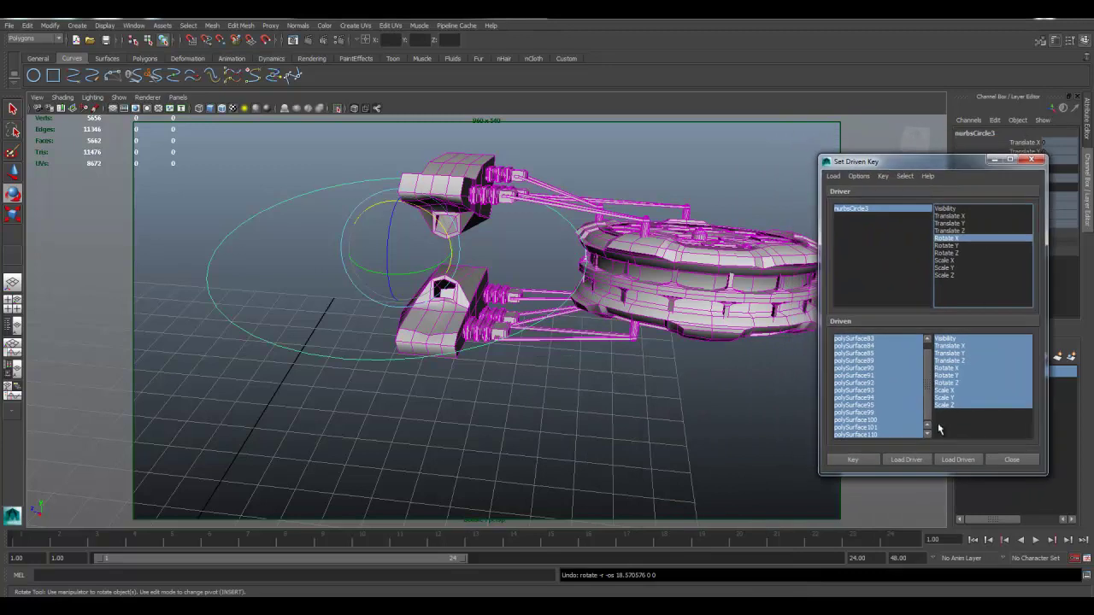
{"action": "left_click", "coordinate": [854, 460]}
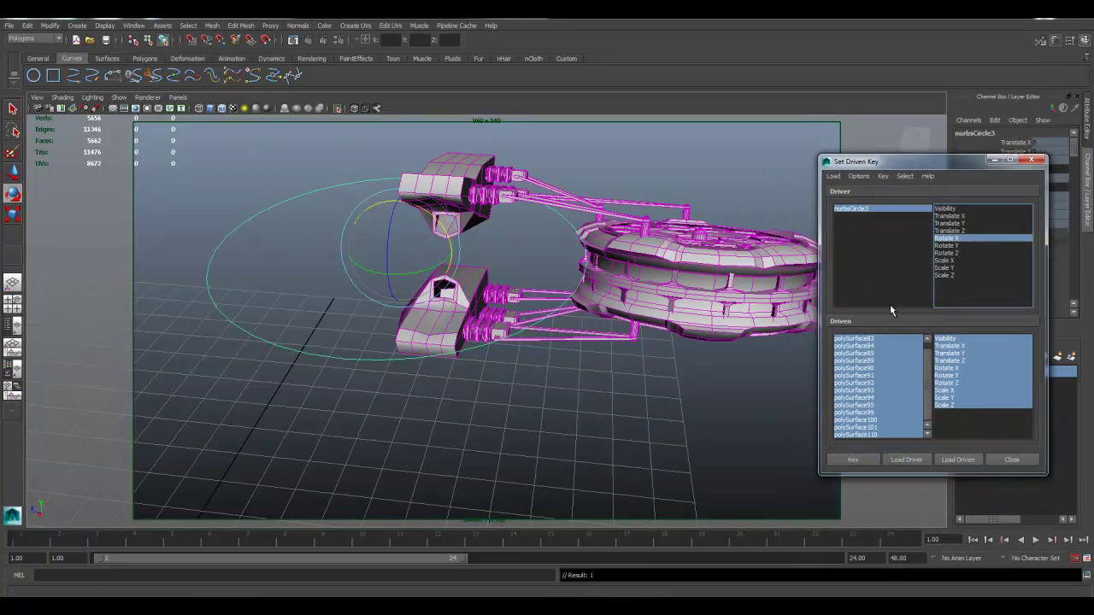
{"action": "left_click_drag", "start_coordinate": [952, 167], "coordinate": [962, 240]}
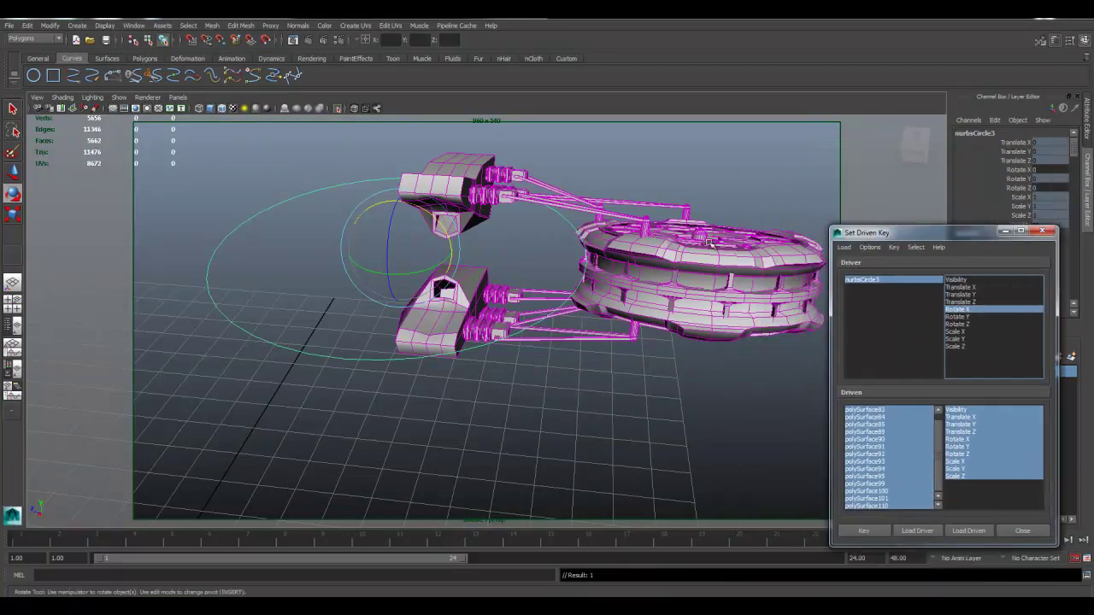
Rotate the circle control to -20 in X
{"action": "left_click_drag", "start_coordinate": [657, 208], "coordinate": [633, 248], "text": "alt"}
{"action": "left_click_drag", "start_coordinate": [412, 227], "coordinate": [434, 243]}
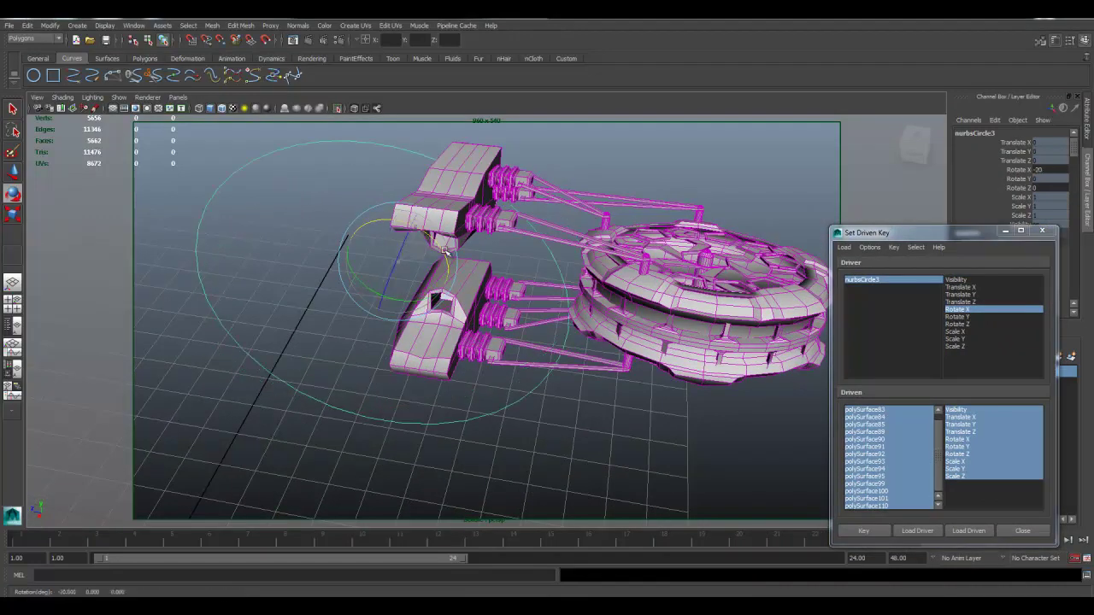
{"action": "left_click_drag", "start_coordinate": [476, 276], "coordinate": [632, 276], "text": "alt"}
Tilt the wheel to about -37.7 in X and lower it to about -0.77 in Y
{"action": "left_click", "coordinate": [633, 275]}
{"action": "key", "text": "w"}
{"action": "key", "text": "ctrl+z"}
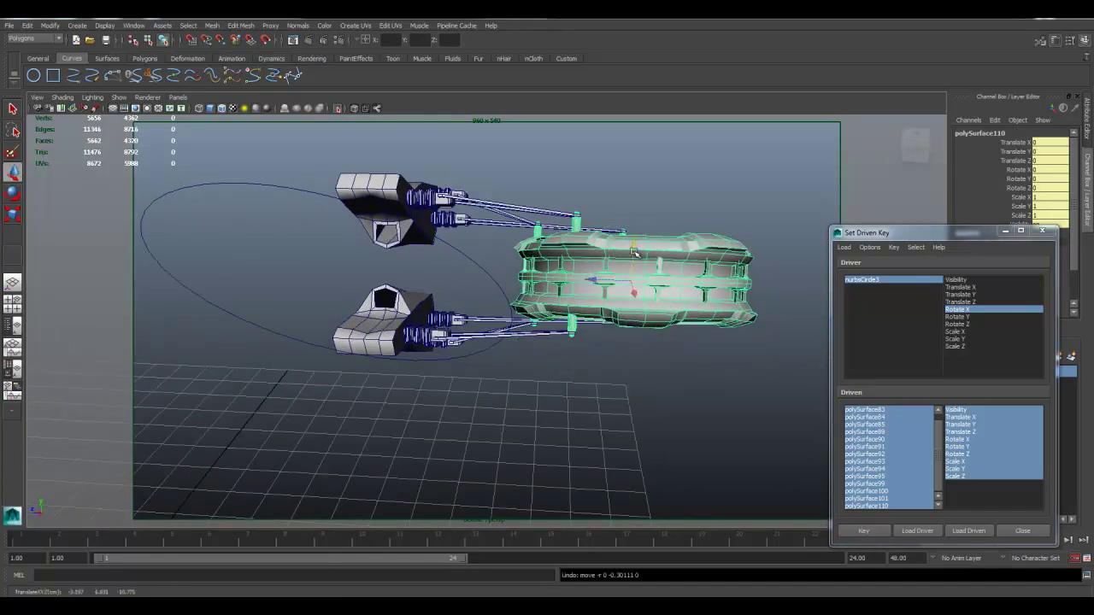
{"action": "key", "text": "e"}
{"action": "mouse_move", "coordinate": [621, 233]}
{"action": "left_mouse_down"}
{"action": "mouse_move", "coordinate": [638, 237]}
{"action": "mouse_move", "coordinate": [627, 234]}
{"action": "left_mouse_up"}
{"action": "left_click_drag", "start_coordinate": [627, 235], "coordinate": [536, 260], "text": "alt"}
{"action": "left_click_drag", "start_coordinate": [570, 318], "coordinate": [649, 298]}
{"action": "key", "text": "w"}
{"action": "key", "text": "e"}
{"action": "key", "text": "w"}
{"action": "key", "text": "e"}
Move the wheel to about 0.76 in Z, undoing the extra rotation
{"action": "left_click_drag", "start_coordinate": [641, 301], "coordinate": [495, 318], "text": "alt"}
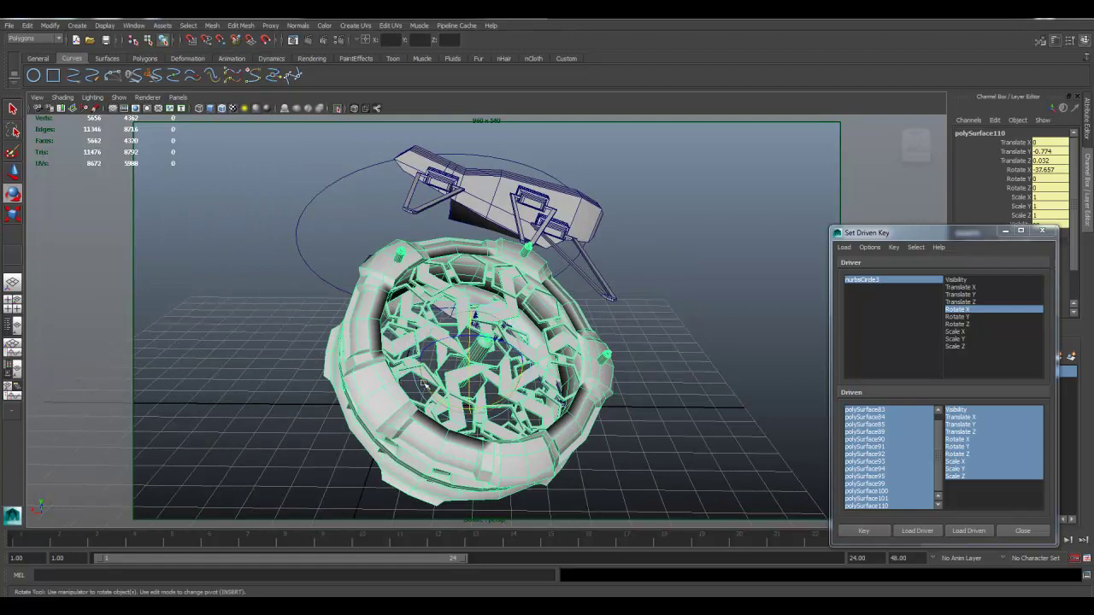
{"action": "left_click_drag", "start_coordinate": [423, 386], "coordinate": [504, 297]}
{"action": "key", "text": "ctrl+z"}
{"action": "left_click_drag", "start_coordinate": [536, 255], "coordinate": [432, 257], "text": "alt"}
{"action": "right_click_drag", "start_coordinate": [466, 255], "coordinate": [506, 253], "text": "alt"}
{"action": "key", "text": "w"}
{"action": "left_click_drag", "start_coordinate": [339, 317], "coordinate": [391, 312]}
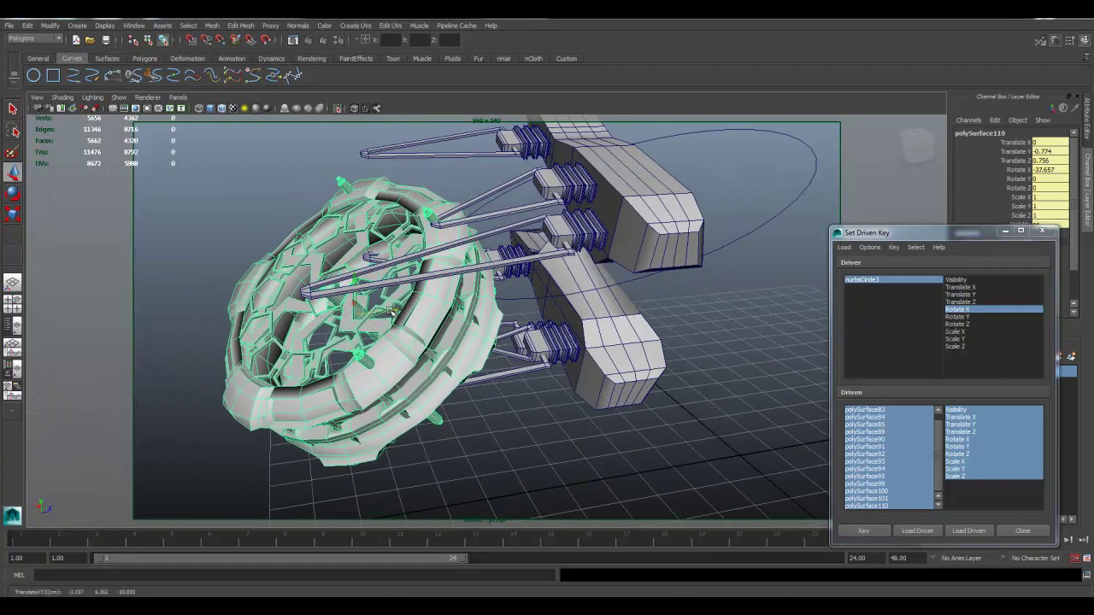
Rotate the upper plate's middle strut to about -6.7 in X and shift it to about 0.07 in Z
{"action": "left_click", "coordinate": [515, 211]}
{"action": "key", "text": "e"}
{"action": "left_click_drag", "start_coordinate": [502, 175], "coordinate": [506, 165]}
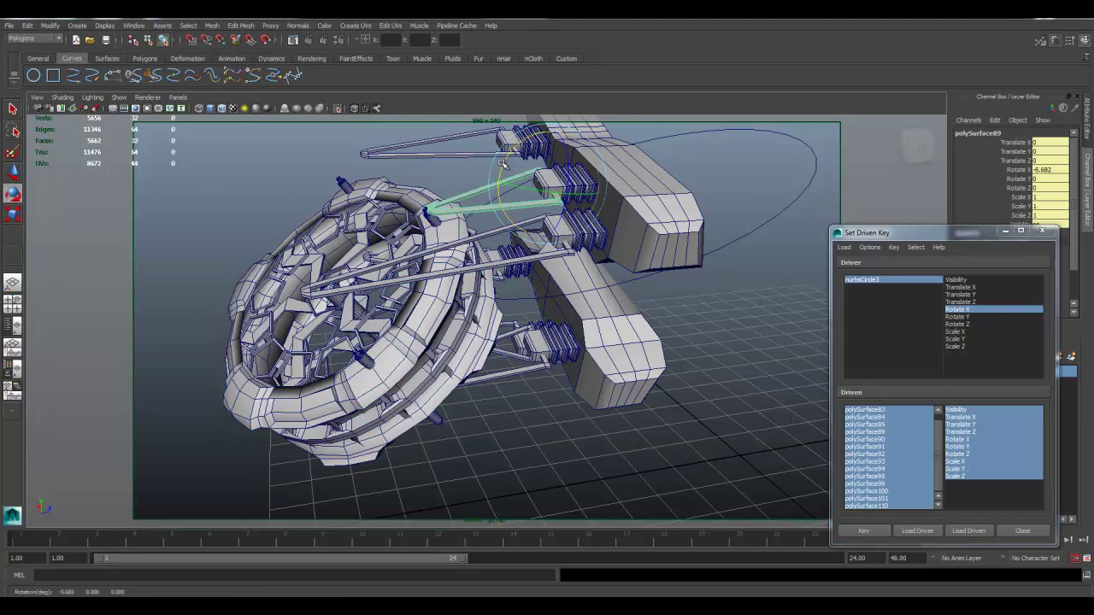
{"action": "key", "text": "w"}
{"action": "left_click_drag", "start_coordinate": [570, 181], "coordinate": [571, 183]}
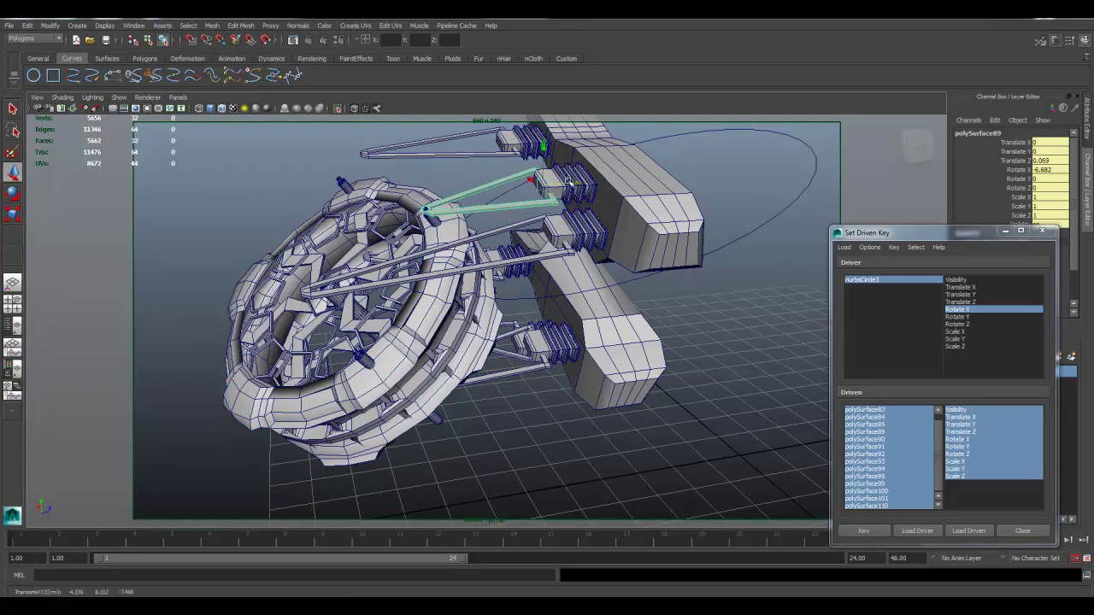
Scale the upper plate's middle housing along its depth to match its strut
{"action": "left_click", "coordinate": [571, 174]}
{"action": "key", "text": "r"}
{"action": "left_click_drag", "start_coordinate": [634, 182], "coordinate": [640, 180]}
Rotate the upper plate's near-end strut to about 17.1 in X, -2.0 in Y and 2.5 in Z toward its wheel pin
{"action": "left_click", "coordinate": [480, 269]}
{"action": "left_click_drag", "start_coordinate": [481, 269], "coordinate": [518, 279], "text": "alt"}
{"action": "key", "text": "e"}
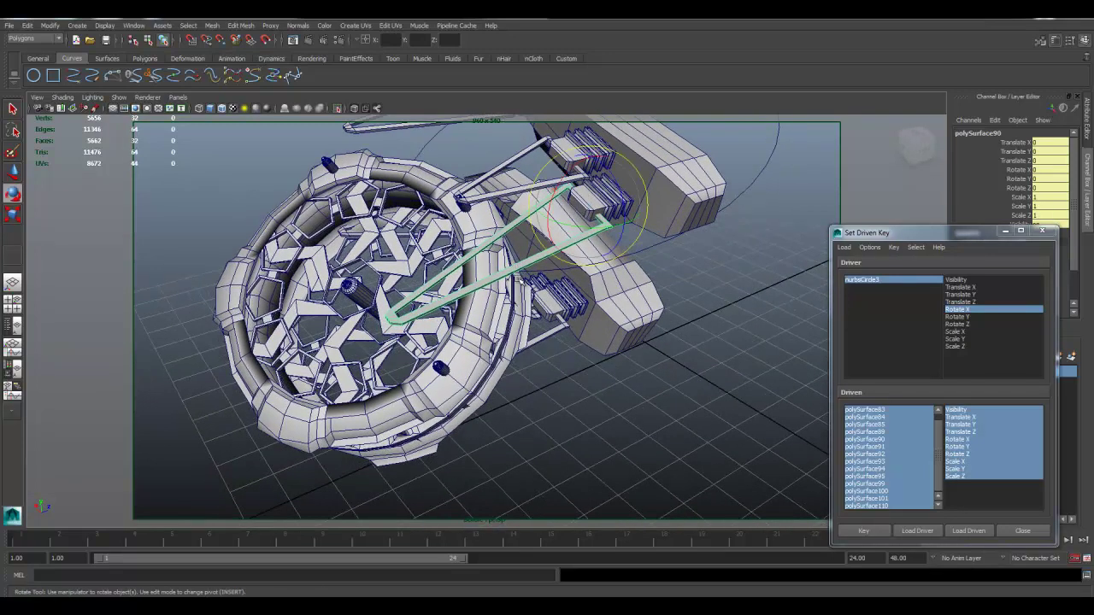
{"action": "left_click_drag", "start_coordinate": [580, 229], "coordinate": [585, 227]}
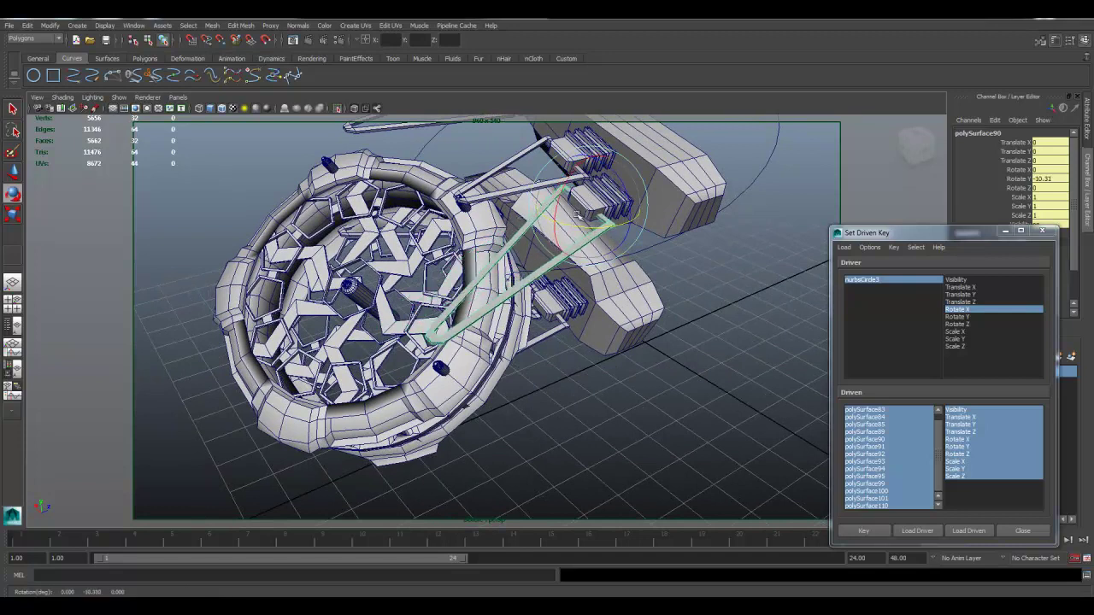
{"action": "left_click_drag", "start_coordinate": [564, 186], "coordinate": [557, 193]}
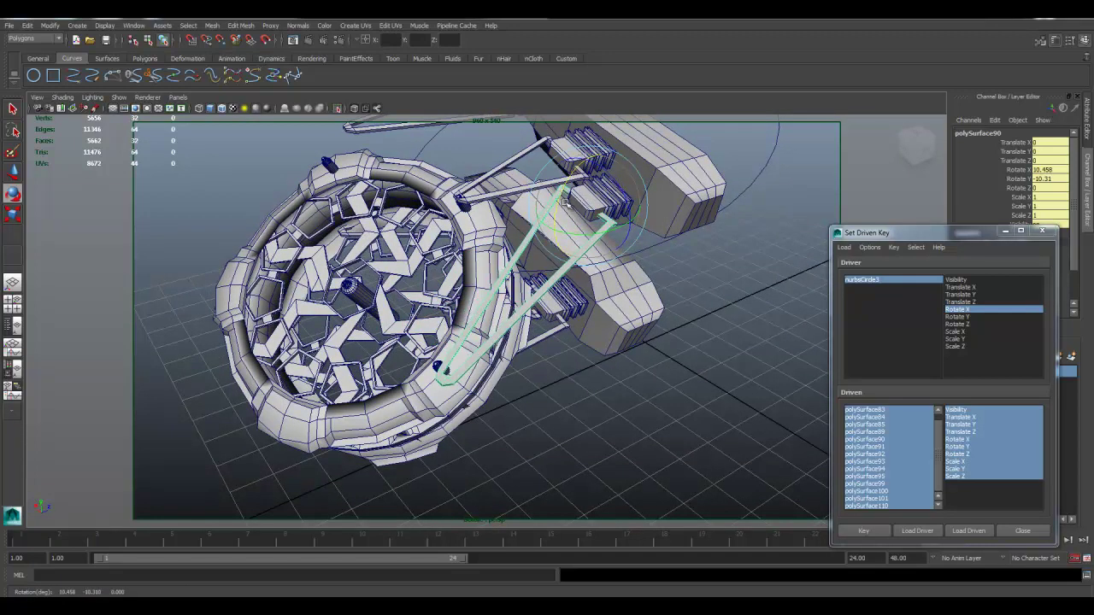
{"action": "left_click_drag", "start_coordinate": [581, 237], "coordinate": [560, 217]}
{"action": "key", "text": "ctrl+z"}
{"action": "key", "text": "ctrl+z"}
{"action": "left_click_drag", "start_coordinate": [536, 180], "coordinate": [541, 176]}
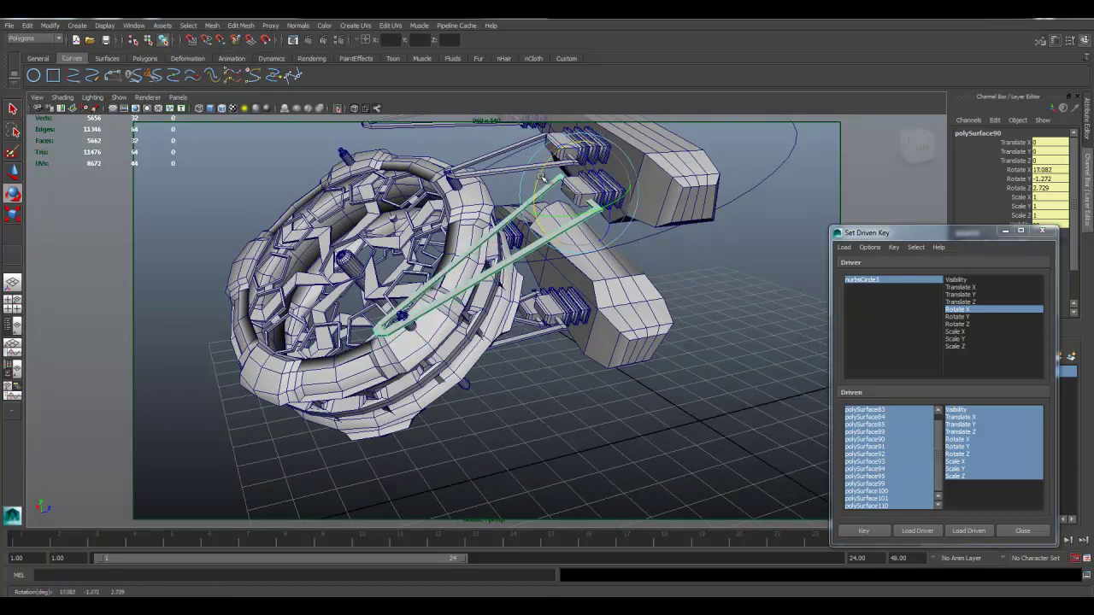
{"action": "left_click_drag", "start_coordinate": [556, 217], "coordinate": [560, 216]}
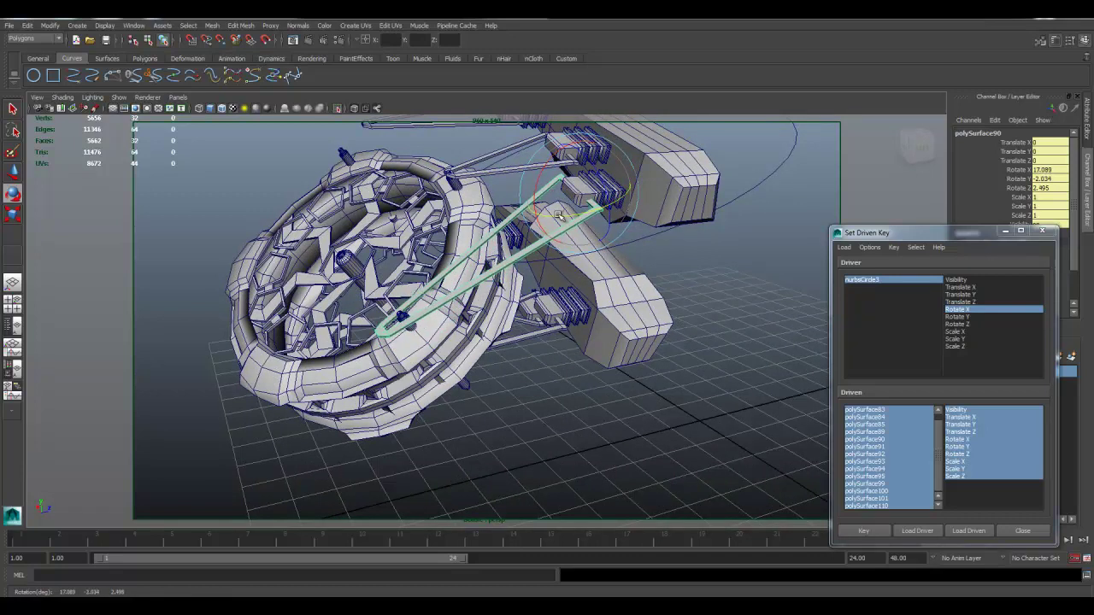
{"action": "key", "text": "w"}
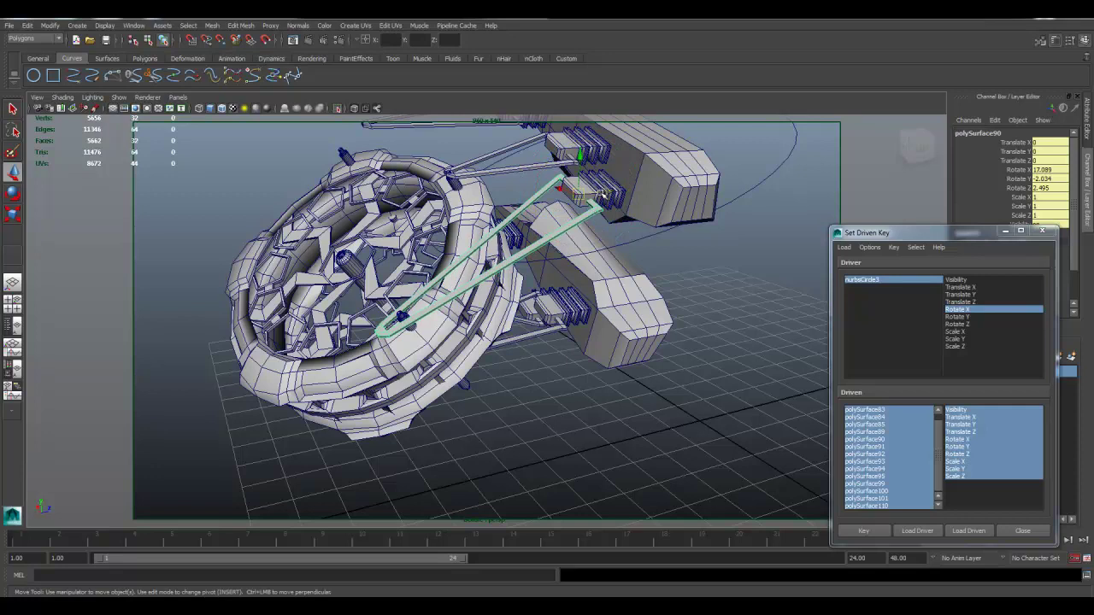
{"action": "key", "text": "r"}
{"action": "left_click_drag", "start_coordinate": [605, 195], "coordinate": [617, 177]}
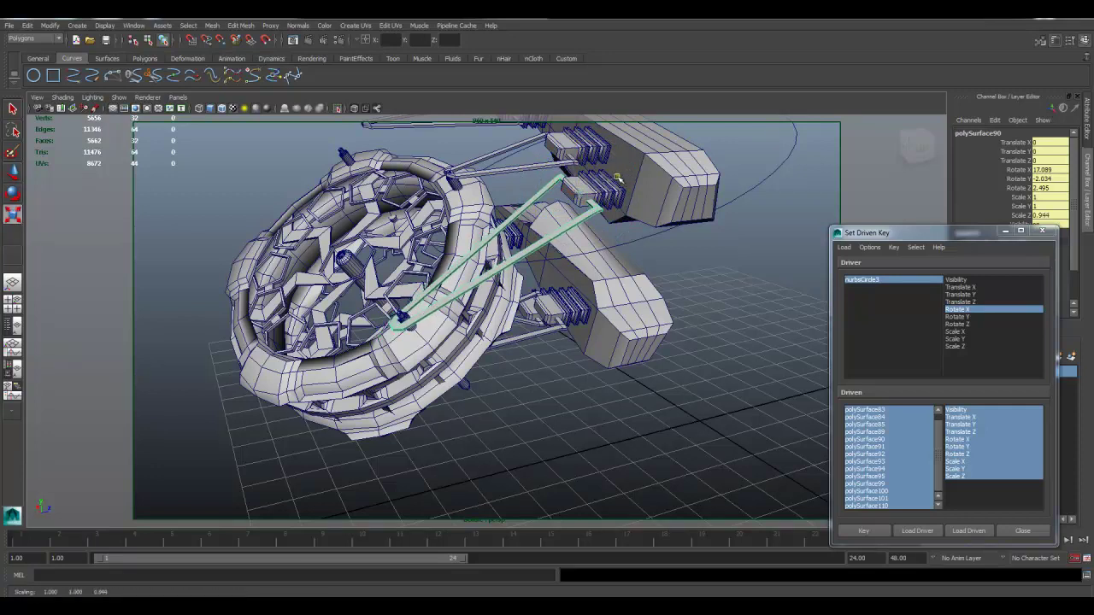
{"action": "key", "text": "ctrl+z"}
Move the near-end strut to about 0.12 in Y and -0.29 in Z, refining its rotation to meet the wheel pin
{"action": "key", "text": "w"}
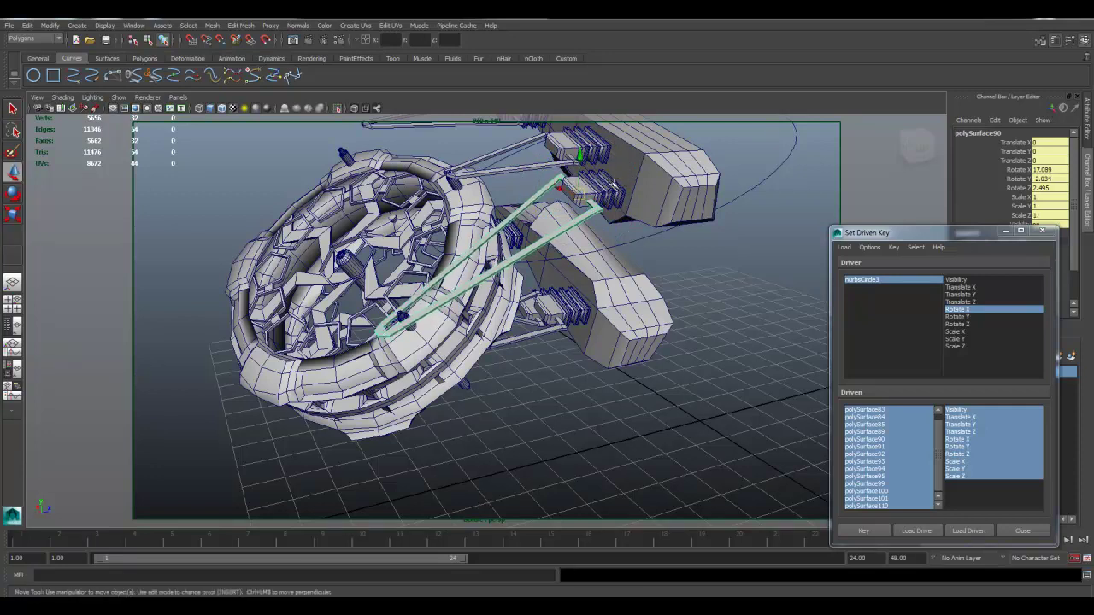
{"action": "mouse_move", "coordinate": [604, 190]}
{"action": "left_mouse_down"}
{"action": "mouse_move", "coordinate": [621, 189]}
{"action": "mouse_move", "coordinate": [593, 158]}
{"action": "mouse_move", "coordinate": [609, 183]}
{"action": "mouse_move", "coordinate": [583, 215]}
{"action": "mouse_move", "coordinate": [623, 188]}
{"action": "left_mouse_up"}
{"action": "key", "text": "e"}
{"action": "key", "text": "w"}
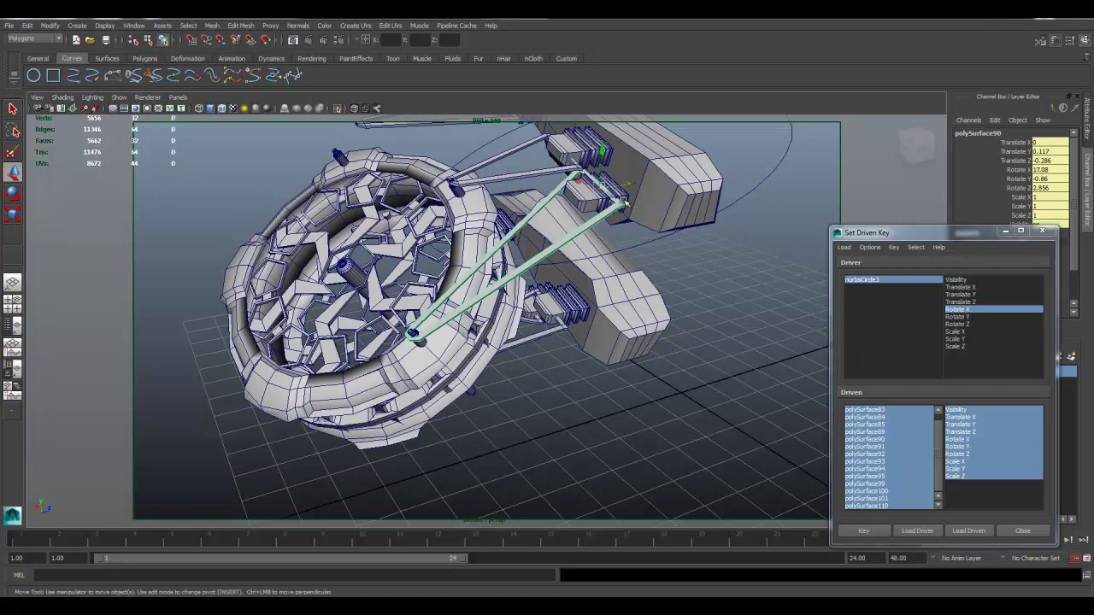
Scale the upper plate's near-end housing along its depth to match its strut
{"action": "left_click", "coordinate": [598, 197]}
{"action": "key", "text": "e"}
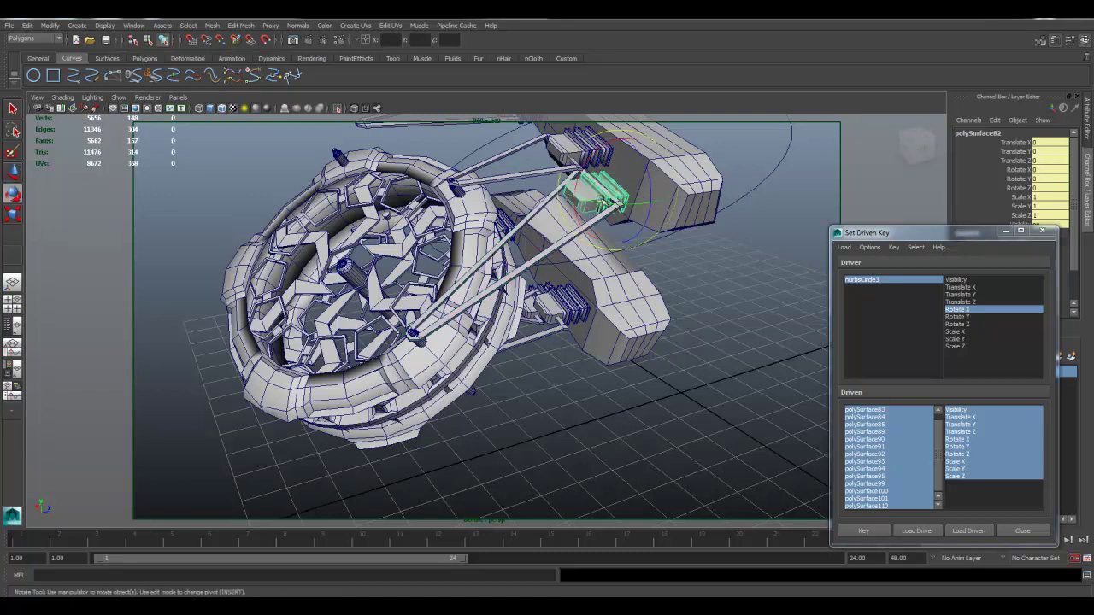
{"action": "key", "text": "r"}
{"action": "left_click_drag", "start_coordinate": [659, 195], "coordinate": [690, 193]}
{"action": "key", "text": "w"}
Move the upper plate's opposite-end strut to about -0.20 in Y and 0.43 in Z, and rotate it to about 4.4 in X
{"action": "middle_click_drag", "start_coordinate": [691, 193], "coordinate": [745, 282], "text": "alt"}
{"action": "left_click_drag", "start_coordinate": [745, 282], "coordinate": [773, 265], "text": "alt"}
{"action": "left_click", "coordinate": [502, 230]}
{"action": "left_click_drag", "start_coordinate": [483, 271], "coordinate": [500, 288], "text": "alt"}
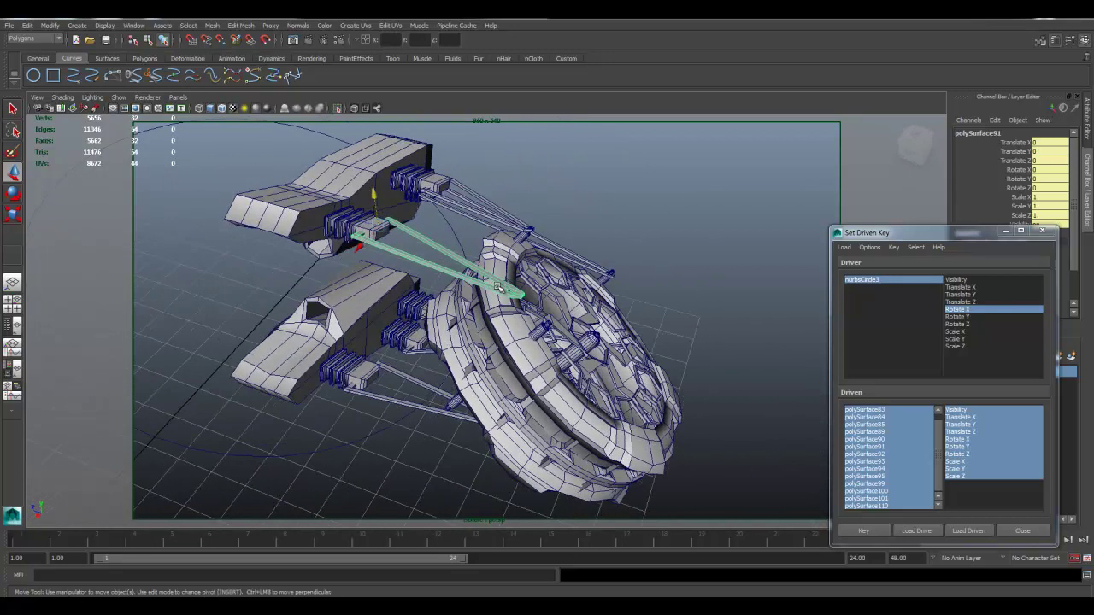
{"action": "left_click_drag", "start_coordinate": [344, 218], "coordinate": [445, 233]}
{"action": "key", "text": "e"}
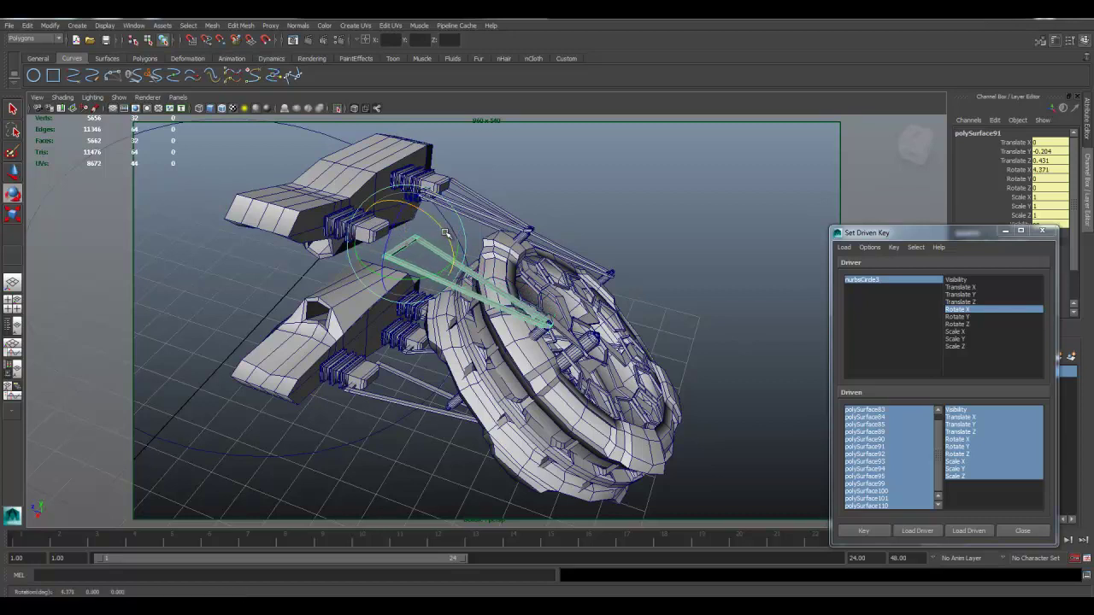
Scale the upper plate's opposite-end housing to about 1.69 in Z to reach its strut
{"action": "left_click", "coordinate": [290, 246]}
{"action": "left_click", "coordinate": [366, 230]}
{"action": "key", "text": "r"}
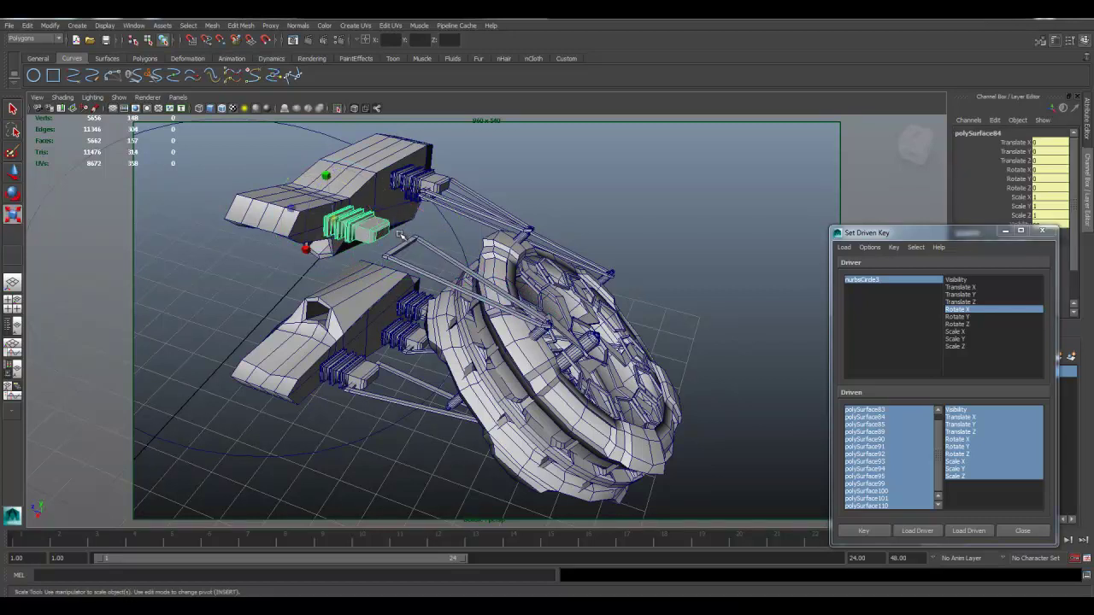
{"action": "left_click_drag", "start_coordinate": [293, 207], "coordinate": [261, 198]}
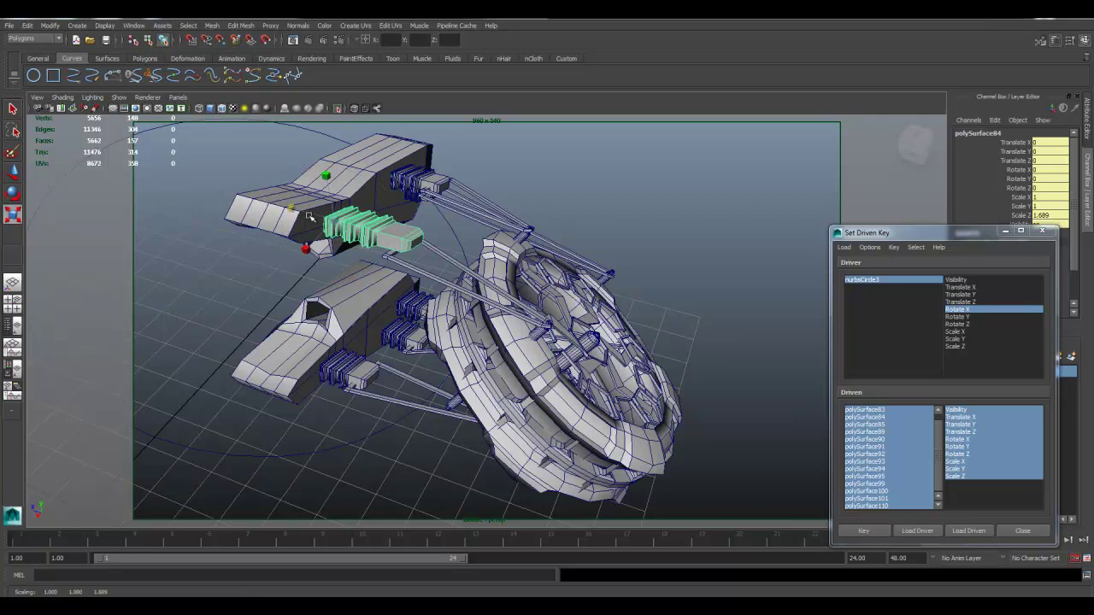
Raise the opposite-end strut to about -0.06 in Y and adjust its rotation between the housing and wheel pin
{"action": "left_click", "coordinate": [450, 260]}
{"action": "key", "text": "w"}
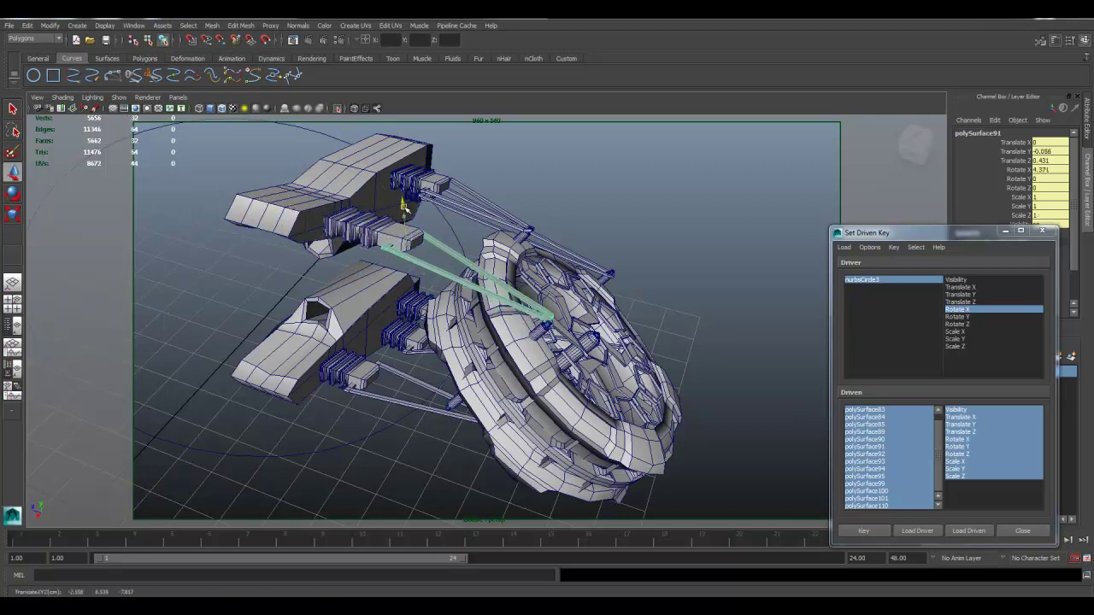
{"action": "key", "text": "e"}
{"action": "left_click_drag", "start_coordinate": [442, 221], "coordinate": [391, 235]}
{"action": "key", "text": "w"}
Scale the lower plate's far-end strut to about 0.68 in Z and rotate it to about 1.1 in X toward its wheel pin
{"action": "left_click_drag", "start_coordinate": [631, 256], "coordinate": [564, 241], "text": "alt"}
{"action": "left_click", "coordinate": [476, 224]}
{"action": "left_click_drag", "start_coordinate": [476, 224], "coordinate": [455, 291], "text": "alt"}
{"action": "right_click_drag", "start_coordinate": [455, 292], "coordinate": [521, 261], "text": "alt"}
{"action": "middle_click_drag", "start_coordinate": [521, 262], "coordinate": [550, 315], "text": "alt"}
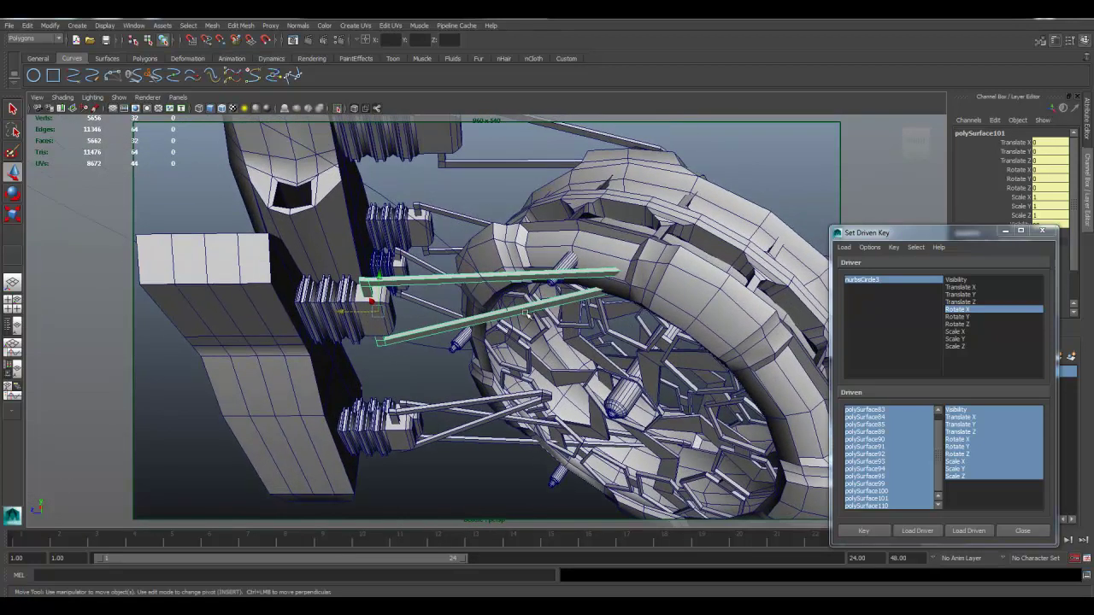
{"action": "left_click_drag", "start_coordinate": [371, 312], "coordinate": [342, 314]}
{"action": "key", "text": "ctrl+z"}
{"action": "key", "text": "r"}
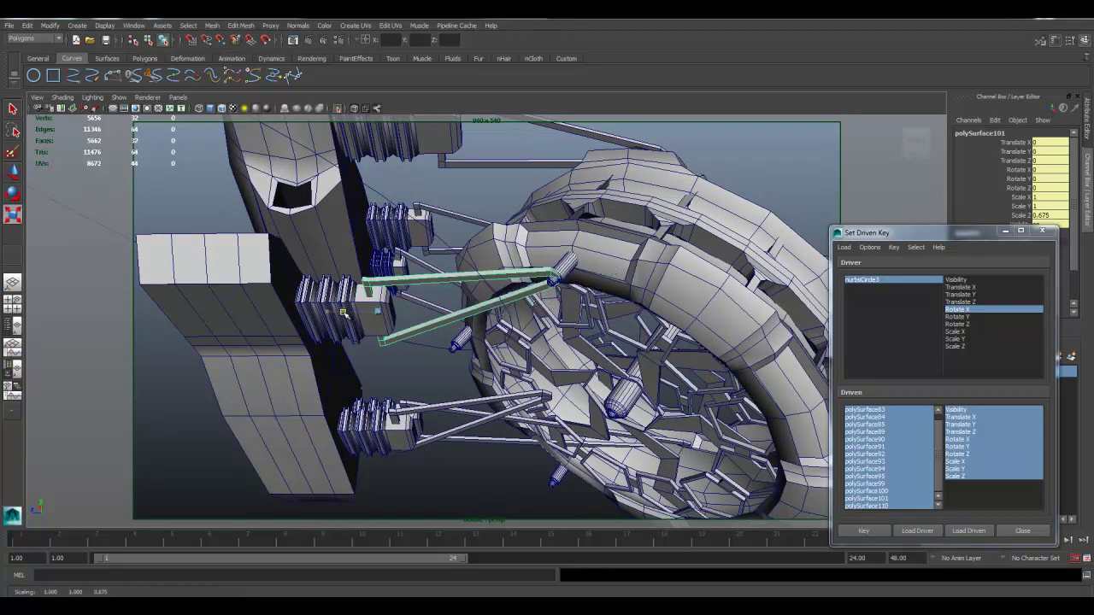
{"action": "key", "text": "e"}
{"action": "left_click_drag", "start_coordinate": [418, 342], "coordinate": [418, 342]}
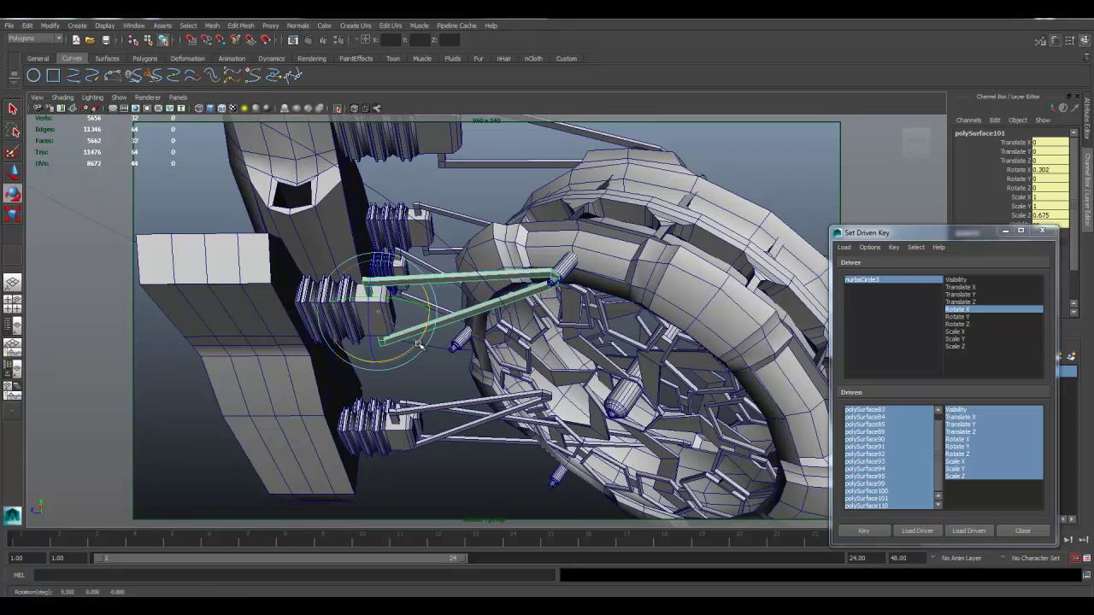
Scale the lower plate's middle strut to about 0.55 in Z
{"action": "left_click_drag", "start_coordinate": [538, 371], "coordinate": [490, 318], "text": "alt"}
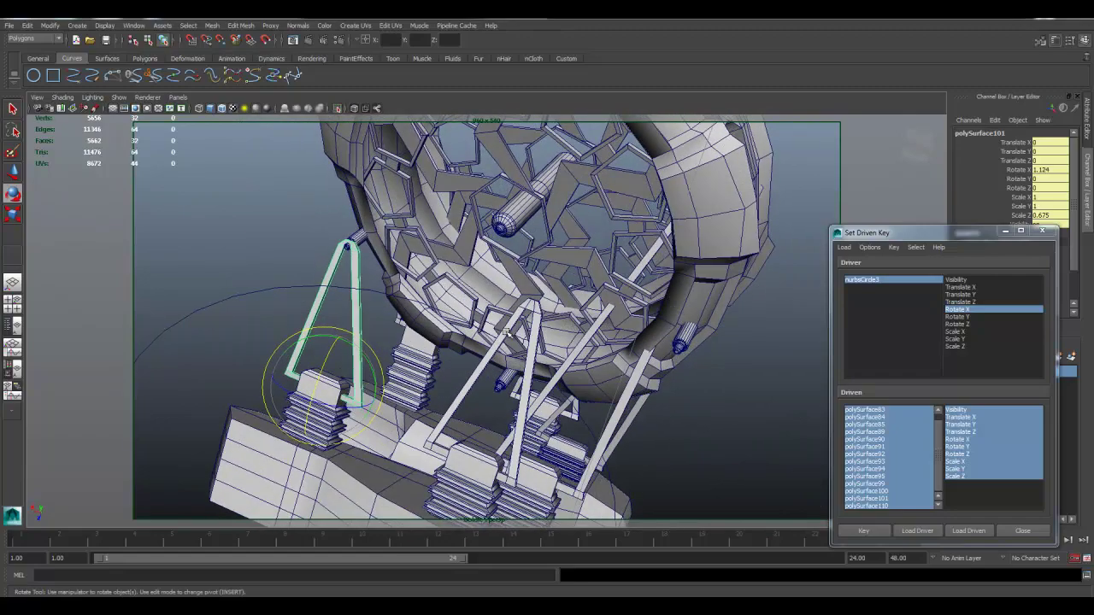
{"action": "left_click", "coordinate": [532, 363]}
{"action": "left_click_drag", "start_coordinate": [532, 362], "coordinate": [486, 361], "text": "alt"}
{"action": "key", "text": "r"}
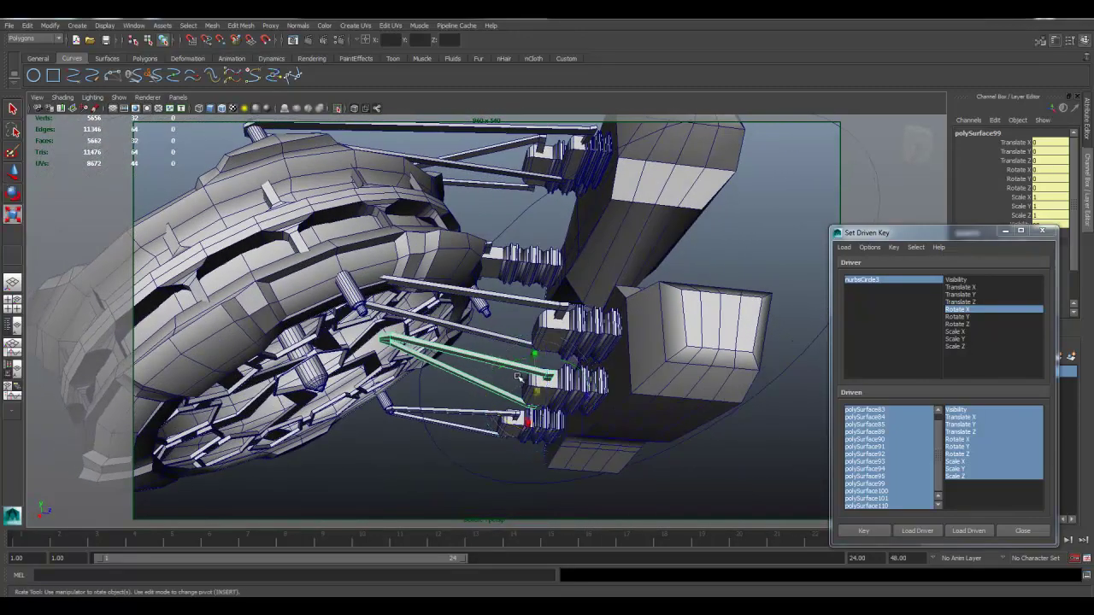
{"action": "left_click_drag", "start_coordinate": [584, 392], "coordinate": [563, 390]}
Rotate the lower plate's middle strut to about -23.3 in X and refine its length to about 0.61 in Z scale
{"action": "key", "text": "e"}
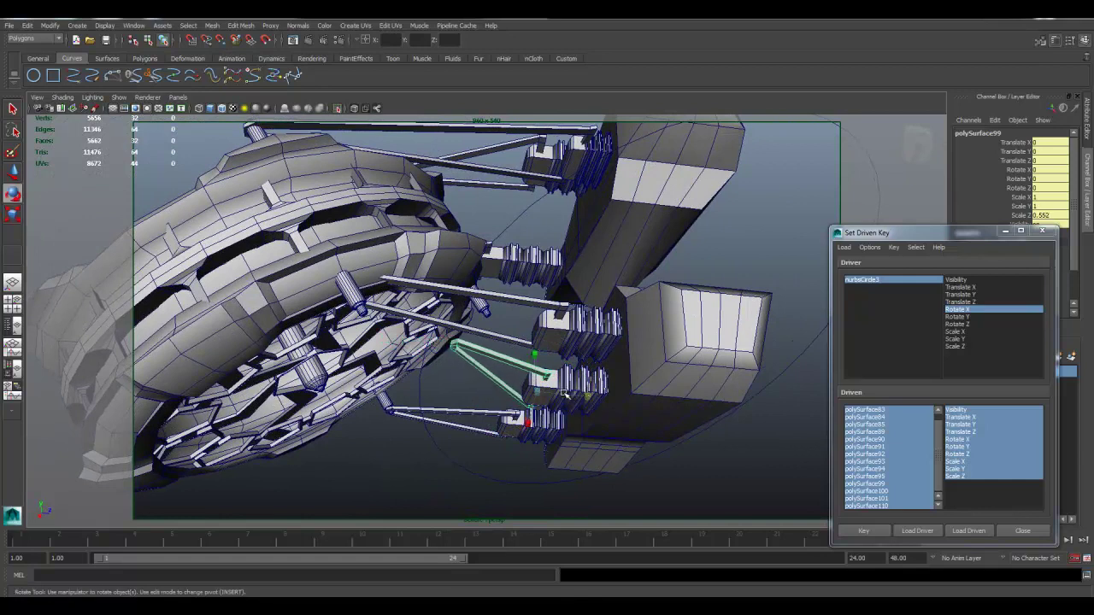
{"action": "left_click_drag", "start_coordinate": [501, 418], "coordinate": [503, 419]}
{"action": "left_click_drag", "start_coordinate": [487, 402], "coordinate": [487, 403]}
{"action": "key", "text": "r"}
{"action": "left_click_drag", "start_coordinate": [583, 416], "coordinate": [587, 419]}
{"action": "key", "text": "e"}
{"action": "left_click_drag", "start_coordinate": [521, 427], "coordinate": [563, 406]}
{"action": "key", "text": "r"}
{"action": "left_click_drag", "start_coordinate": [507, 456], "coordinate": [509, 460]}
Move the lower plate's middle strut to about -0.25 in Z, undoing the first move attempt
{"action": "left_click", "coordinate": [590, 368]}
{"action": "left_click_drag", "start_coordinate": [589, 368], "coordinate": [625, 393], "text": "alt"}
{"action": "left_click", "coordinate": [593, 368]}
{"action": "left_click", "coordinate": [595, 361], "text": "shift"}
{"action": "key", "text": "w"}
{"action": "left_click_drag", "start_coordinate": [531, 394], "coordinate": [574, 405]}
{"action": "key", "text": "ctrl+z"}
{"action": "left_click_drag", "start_coordinate": [568, 362], "coordinate": [569, 374]}
Shorten the lower plate's middle housing along its depth to match its strut
{"action": "left_click", "coordinate": [626, 353]}
{"action": "left_click_drag", "start_coordinate": [626, 354], "coordinate": [560, 395], "text": "alt"}
{"action": "left_click", "coordinate": [559, 385]}
{"action": "middle_click_drag", "start_coordinate": [560, 399], "coordinate": [547, 371], "text": "alt"}
{"action": "left_click_drag", "start_coordinate": [547, 370], "coordinate": [560, 398], "text": "alt"}
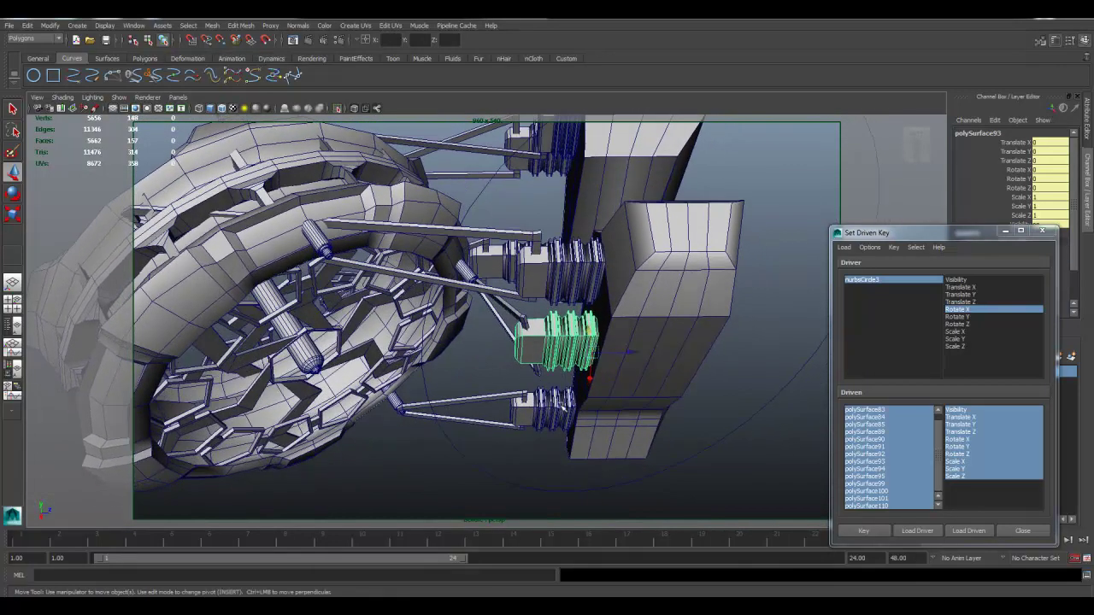
{"action": "key", "text": "r"}
{"action": "mouse_move", "coordinate": [643, 352]}
{"action": "left_mouse_down"}
{"action": "mouse_move", "coordinate": [575, 350]}
{"action": "mouse_move", "coordinate": [593, 352]}
{"action": "mouse_move", "coordinate": [561, 376]}
{"action": "mouse_move", "coordinate": [638, 362]}
{"action": "left_mouse_up"}
Scale the lower plate's middle strut to about 0.65 in Z and fine-tune its rotation toward the wheel pin
{"action": "left_click", "coordinate": [531, 345]}
{"action": "key", "text": "w"}
{"action": "key", "text": "e"}
{"action": "key", "text": "r"}
{"action": "key", "text": "e"}
{"action": "key", "text": "r"}
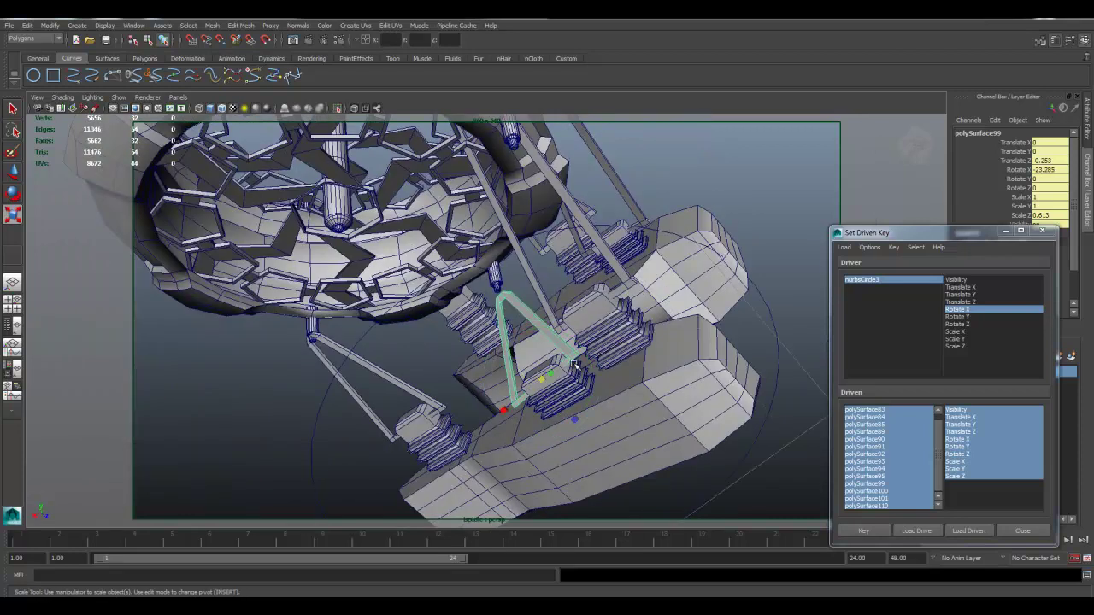
{"action": "left_click_drag", "start_coordinate": [574, 418], "coordinate": [520, 449]}
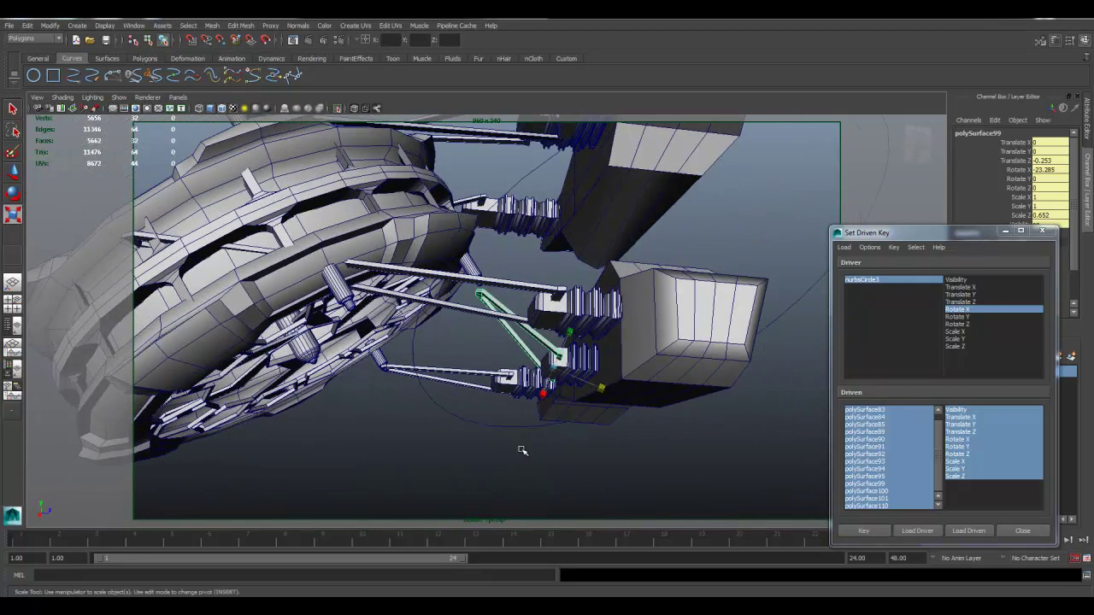
{"action": "key", "text": "e"}
{"action": "mouse_move", "coordinate": [548, 414]}
{"action": "left_mouse_down"}
{"action": "mouse_move", "coordinate": [582, 382]}
{"action": "mouse_move", "coordinate": [594, 406]}
{"action": "mouse_move", "coordinate": [582, 402]}
{"action": "mouse_move", "coordinate": [549, 440]}
{"action": "mouse_move", "coordinate": [542, 425]}
{"action": "left_mouse_up"}
{"action": "key", "text": "r"}
{"action": "key", "text": "e"}
{"action": "left_click_drag", "start_coordinate": [543, 424], "coordinate": [591, 355], "text": "alt"}
Shorten the lower plate's near-end housing along its depth
{"action": "key", "text": "r"}
{"action": "left_click", "coordinate": [594, 342]}
{"action": "left_click", "coordinate": [590, 295]}
{"action": "left_click_drag", "start_coordinate": [590, 295], "coordinate": [592, 331], "text": "alt"}
{"action": "left_click_drag", "start_coordinate": [665, 313], "coordinate": [636, 311]}
Move the lower plate's near-end strut to about -0.17, -0.20, -0.37 and scale it to about 0.6 in Z
{"action": "left_click", "coordinate": [556, 273]}
{"action": "key", "text": "q"}
{"action": "key", "text": "w"}
{"action": "mouse_move", "coordinate": [578, 306]}
{"action": "left_mouse_down"}
{"action": "mouse_move", "coordinate": [617, 312]}
{"action": "mouse_move", "coordinate": [571, 309]}
{"action": "mouse_move", "coordinate": [587, 291]}
{"action": "left_mouse_up"}
{"action": "key", "text": "r"}
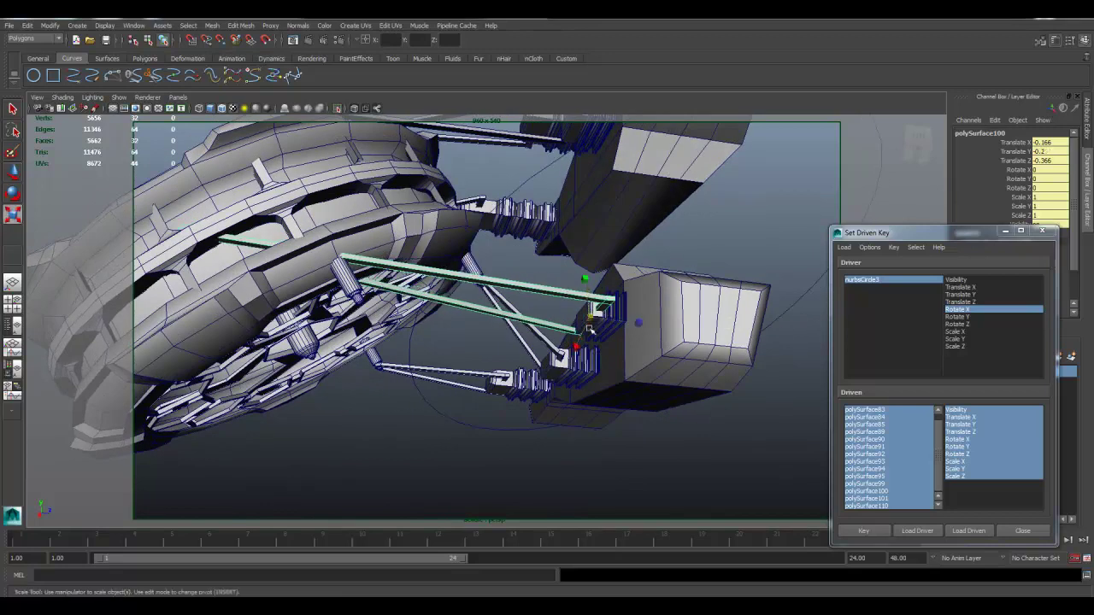
{"action": "left_click_drag", "start_coordinate": [641, 321], "coordinate": [621, 319]}
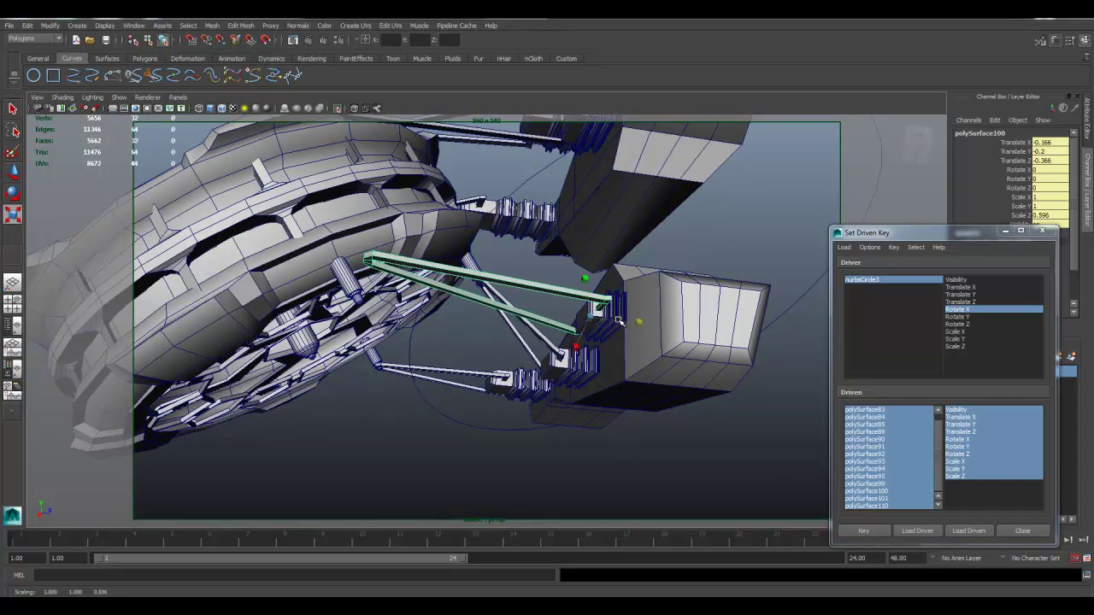
Rotate the near-end strut to about 8.1 in X, 4.8 in Y and 0.8 in Z, and scale it to about 0.61 in Z
{"action": "key", "text": "e"}
{"action": "mouse_move", "coordinate": [590, 357]}
{"action": "left_mouse_down"}
{"action": "mouse_move", "coordinate": [576, 306]}
{"action": "mouse_move", "coordinate": [560, 340]}
{"action": "mouse_move", "coordinate": [538, 314]}
{"action": "left_mouse_up"}
{"action": "left_click_drag", "start_coordinate": [530, 235], "coordinate": [515, 266], "text": "alt"}
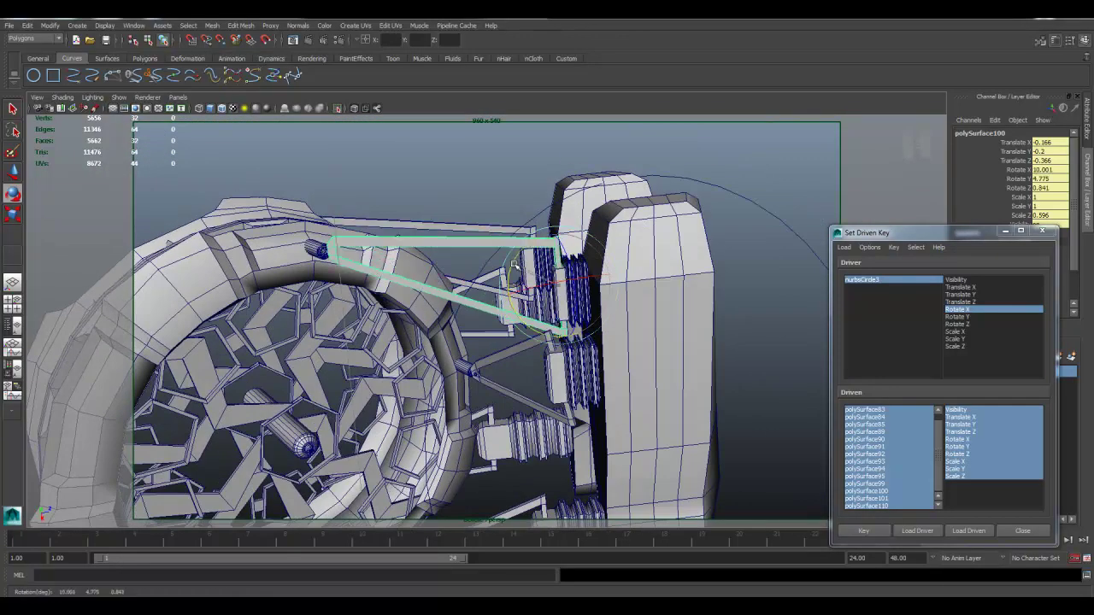
{"action": "key", "text": "r"}
{"action": "left_click_drag", "start_coordinate": [606, 275], "coordinate": [487, 381]}
{"action": "key", "text": "w"}
{"action": "key", "text": "e"}
{"action": "left_click_drag", "start_coordinate": [583, 418], "coordinate": [603, 383]}
Set a driven key for the plates, struts, housings and wheel against the circle control's Rotate X
{"action": "middle_click_drag", "start_coordinate": [522, 411], "coordinate": [491, 325], "text": "alt"}
{"action": "left_click_drag", "start_coordinate": [491, 325], "coordinate": [667, 420], "text": "alt"}
{"action": "left_click", "coordinate": [860, 531]}
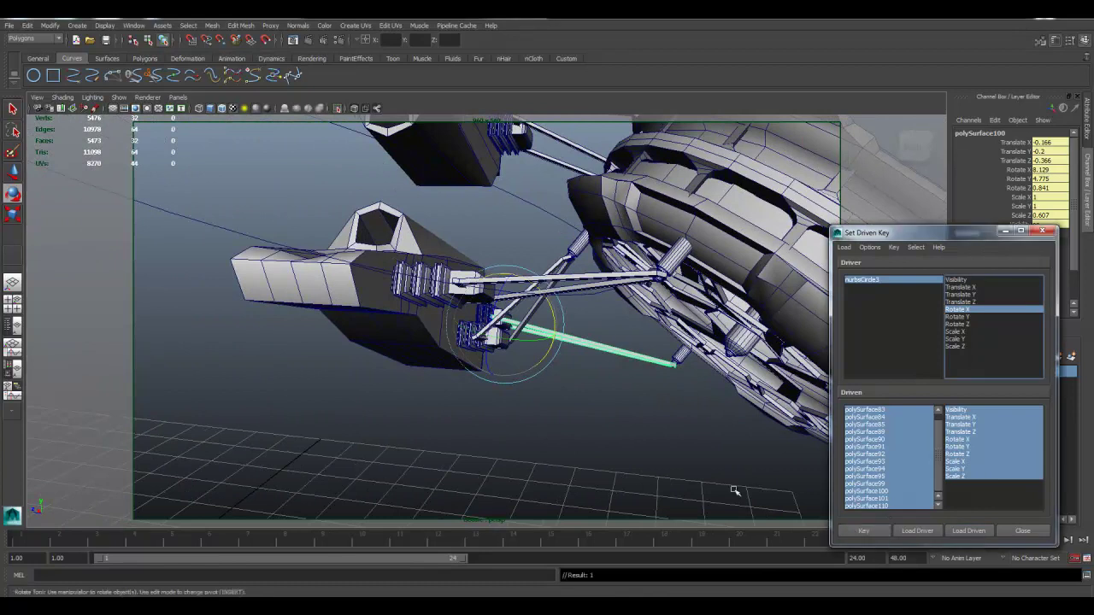
Test the driven keys by rotating the circle control to about 18.7 in X and -1.8 in Z
{"action": "right_click_drag", "start_coordinate": [590, 421], "coordinate": [476, 412], "text": "alt"}
{"action": "left_click_drag", "start_coordinate": [476, 413], "coordinate": [511, 411], "text": "alt"}
{"action": "right_click_drag", "start_coordinate": [512, 410], "coordinate": [457, 405], "text": "alt"}
{"action": "left_click", "coordinate": [320, 289]}
{"action": "middle_click_drag", "start_coordinate": [320, 313], "coordinate": [322, 356], "text": "alt"}
{"action": "mouse_move", "coordinate": [452, 268]}
{"action": "left_mouse_down"}
{"action": "mouse_move", "coordinate": [404, 248]}
{"action": "mouse_move", "coordinate": [469, 263]}
{"action": "left_mouse_up"}
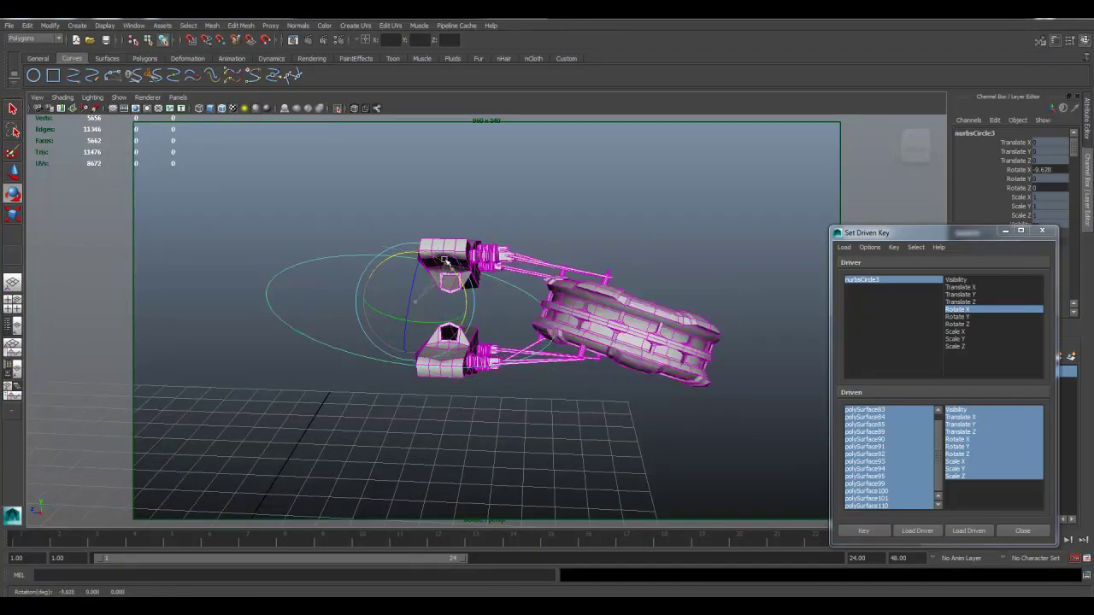
{"action": "mouse_move", "coordinate": [406, 295]}
{"action": "left_mouse_down"}
{"action": "mouse_move", "coordinate": [446, 276]}
{"action": "mouse_move", "coordinate": [449, 306]}
{"action": "mouse_move", "coordinate": [400, 296]}
{"action": "mouse_move", "coordinate": [426, 284]}
{"action": "left_mouse_up"}
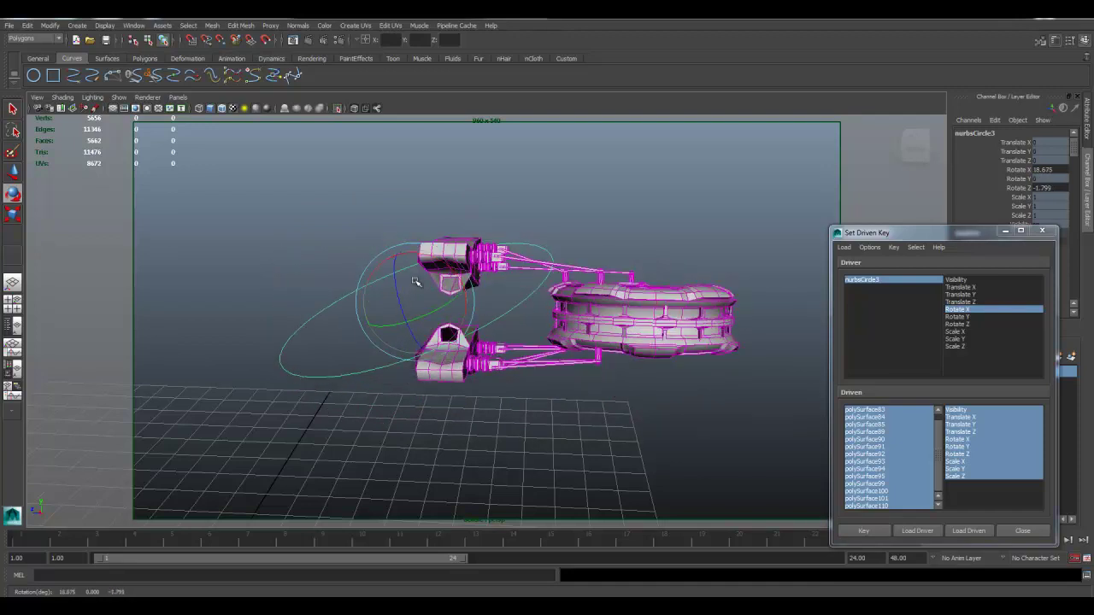